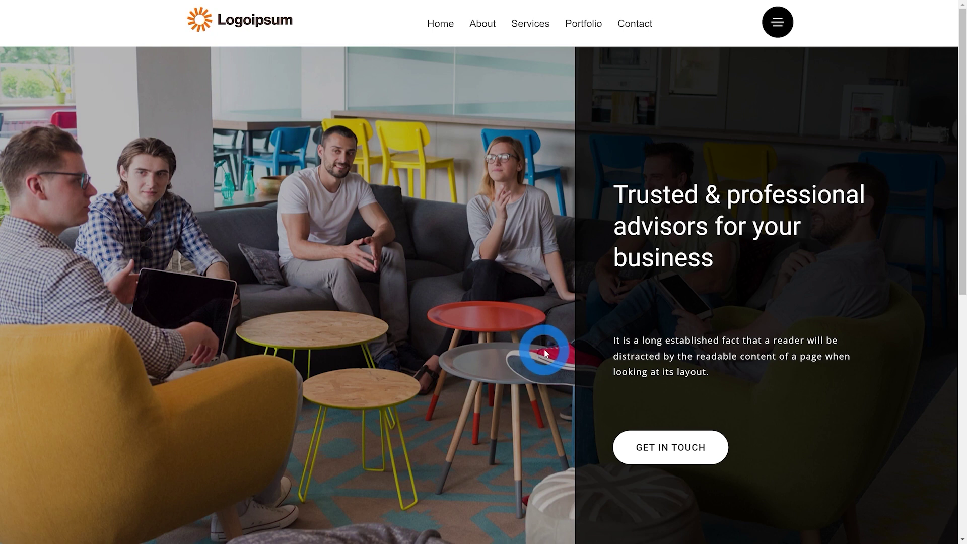
- On the live homepage, open the full-screen black hamburger menu, follow Contact Us, then reopen the menu
{"action": "left_click", "coordinate": [778, 23]}
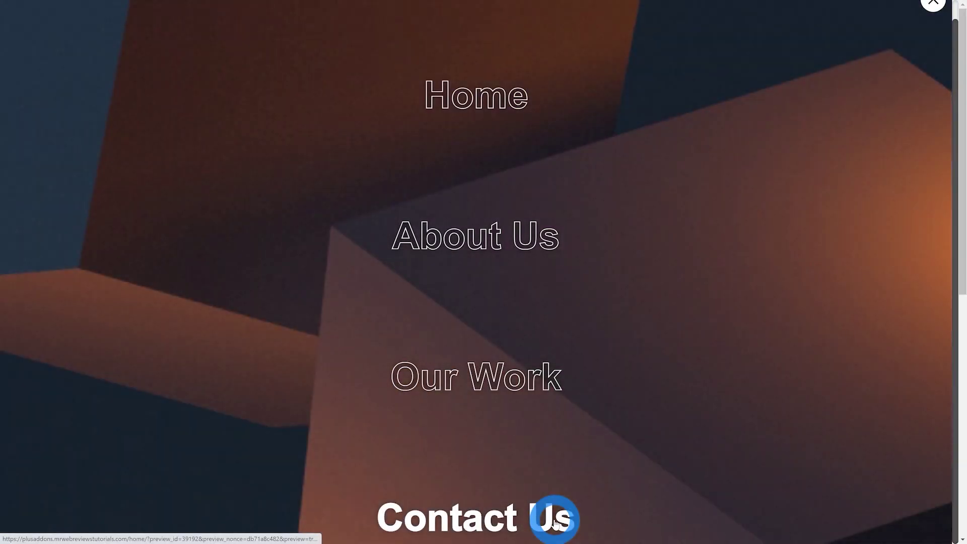
{"action": "left_click", "coordinate": [558, 518]}
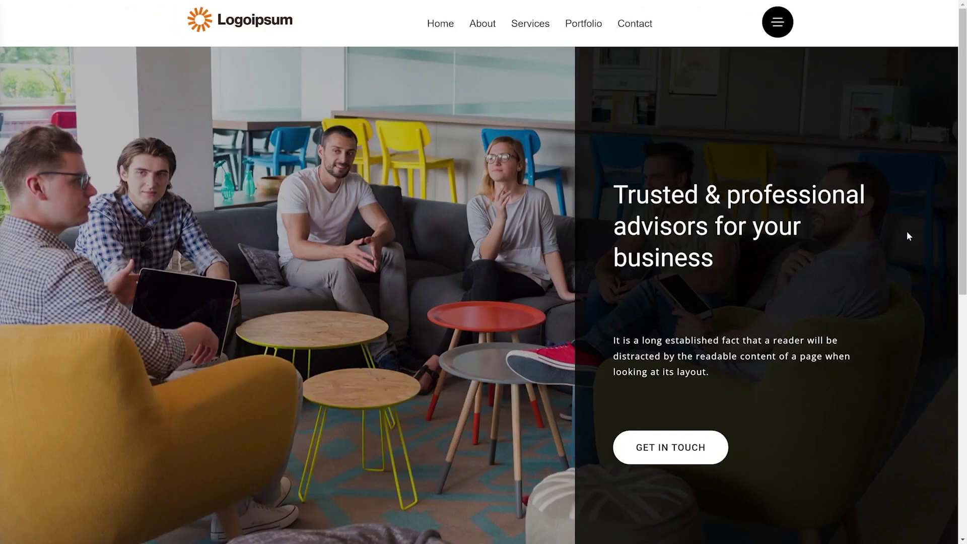
{"action": "left_click", "coordinate": [778, 32]}
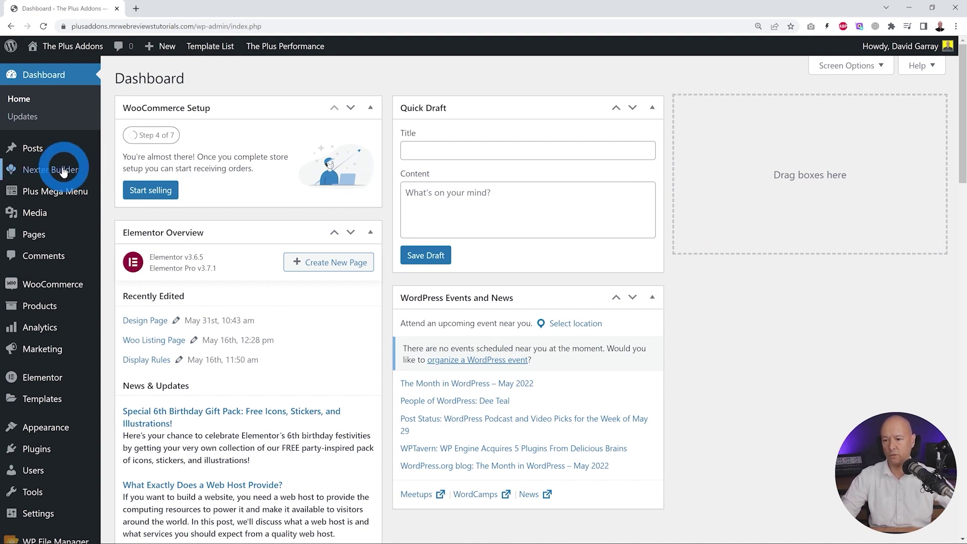
- Publish a new Nexter Builder header template titled 'Menu', included on the Entire Website
{"action": "mouse_move", "coordinate": [65, 169]}
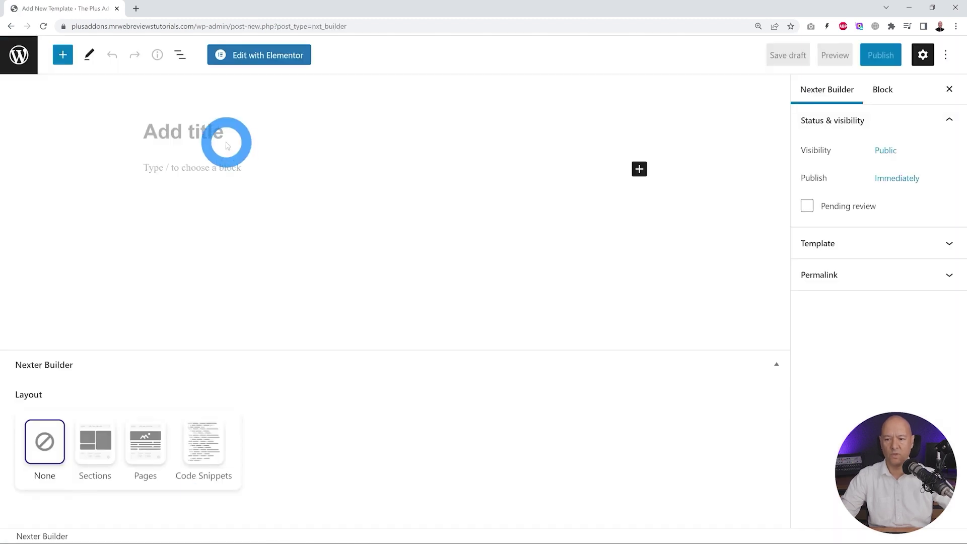
{"action": "type", "text": "Menu"}
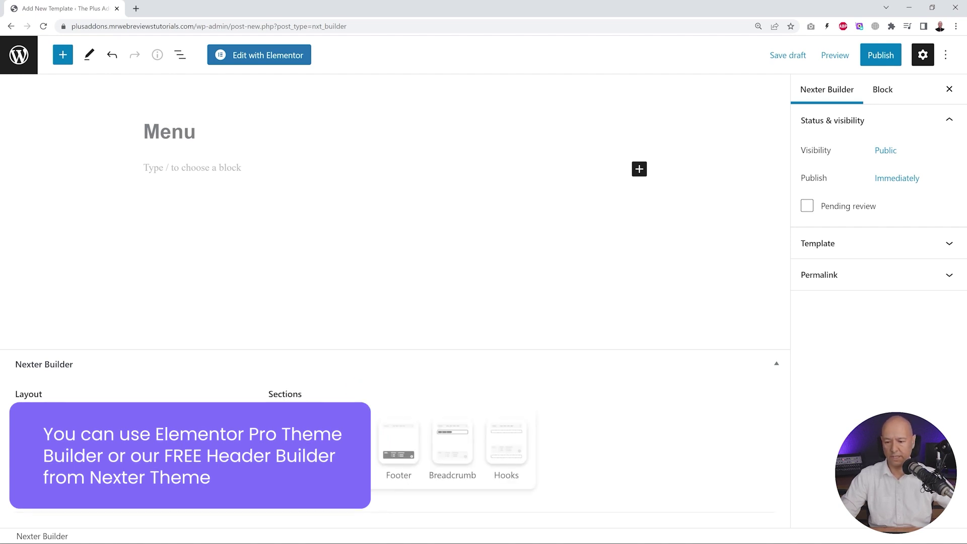
{"action": "left_click", "coordinate": [353, 453]}
{"action": "scroll", "coordinate": [571, 389], "scroll_direction": "down", "scroll_amount": 4}
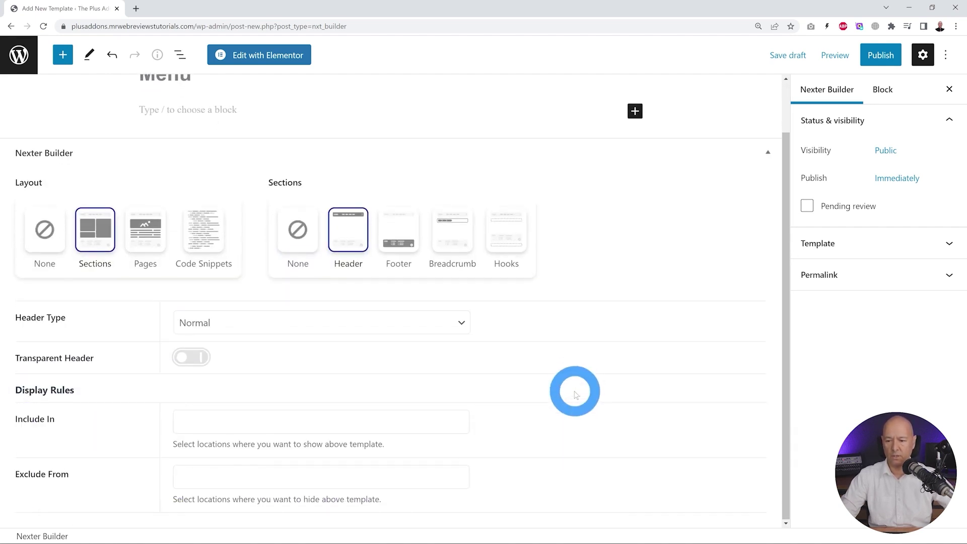
{"action": "left_click", "coordinate": [362, 423]}
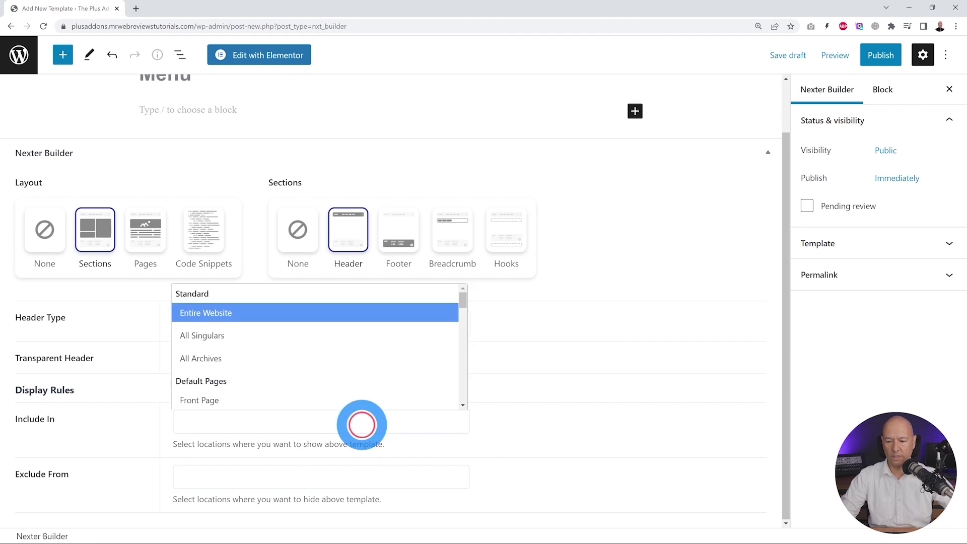
{"action": "left_click", "coordinate": [244, 315]}
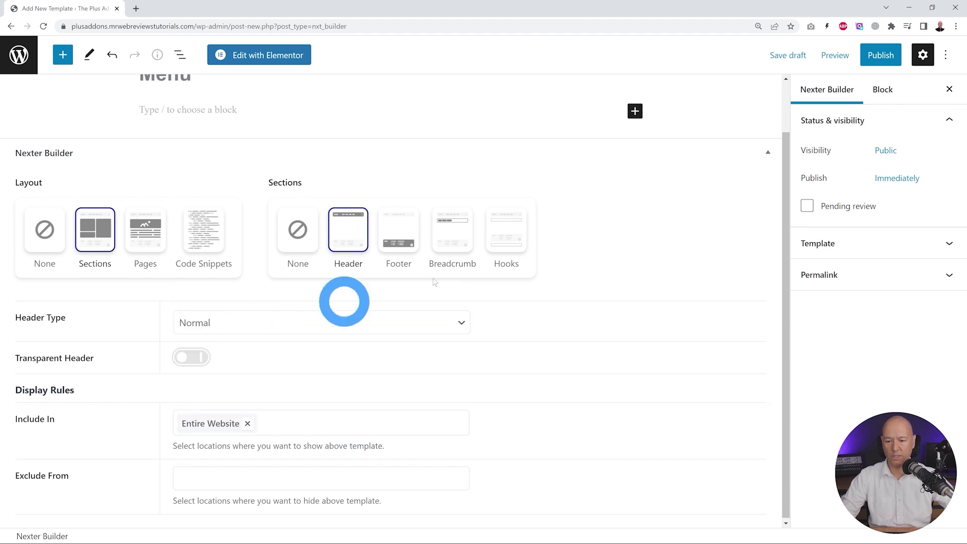
{"action": "left_click", "coordinate": [881, 56]}
{"action": "left_click", "coordinate": [838, 55]}
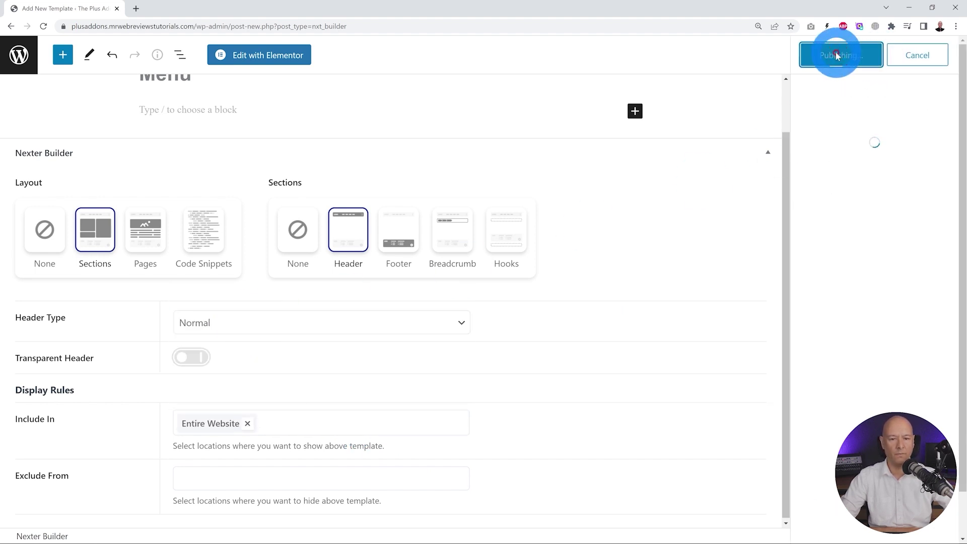
- Edit the Menu template with Elementor and add a three-column section
{"action": "left_click", "coordinate": [265, 55]}
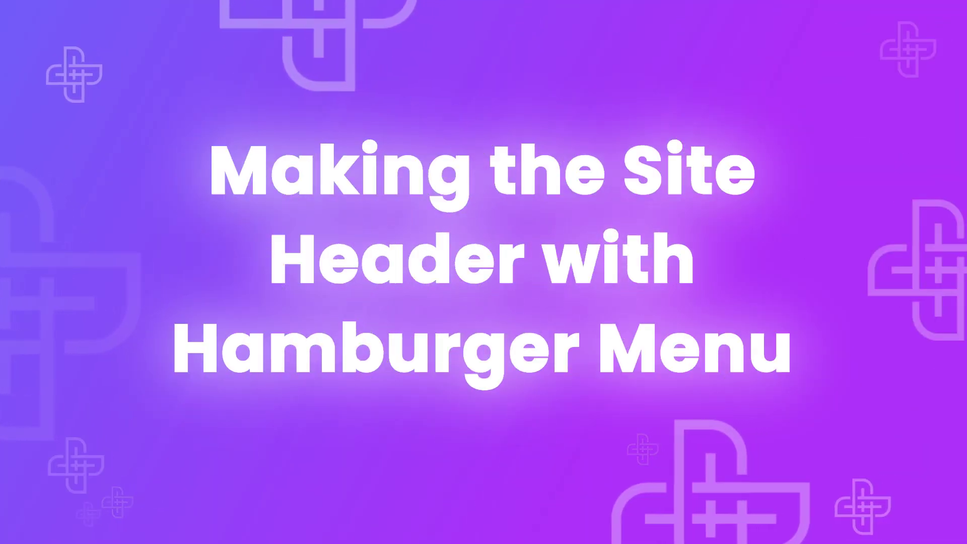
{"action": "left_click", "coordinate": [565, 143]}
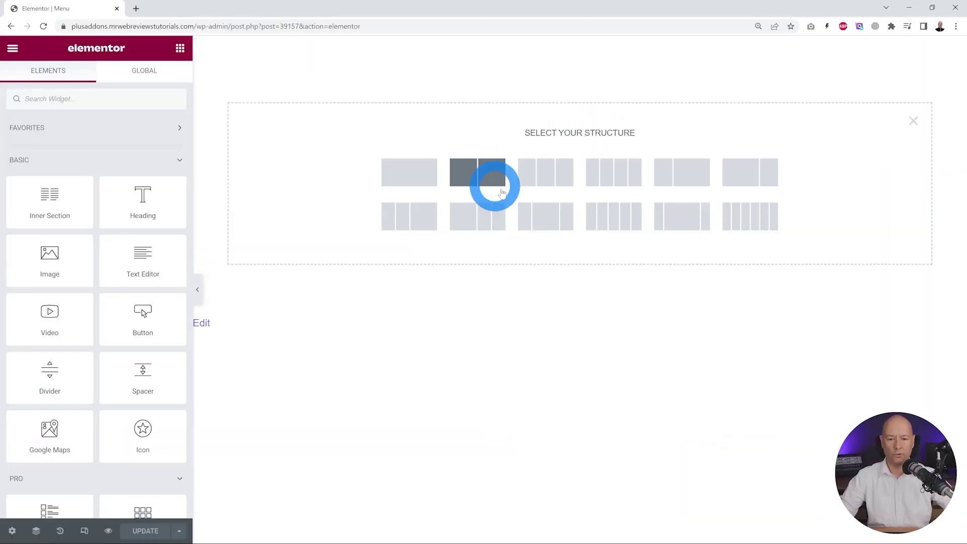
{"action": "left_click", "coordinate": [548, 185]}
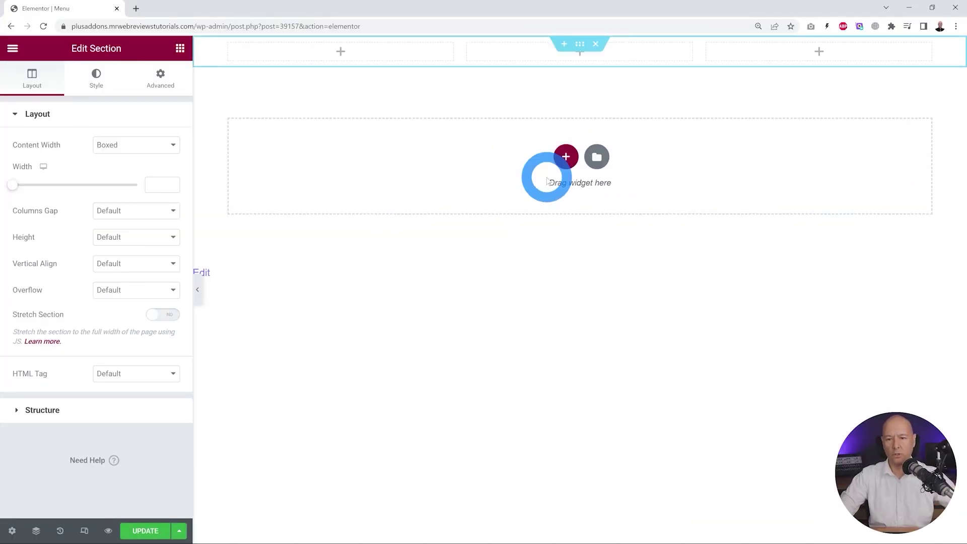
- Resize the header columns: a narrow first, a wide middle and a narrow right column
{"action": "left_click_drag", "start_coordinate": [457, 54], "coordinate": [453, 57]}
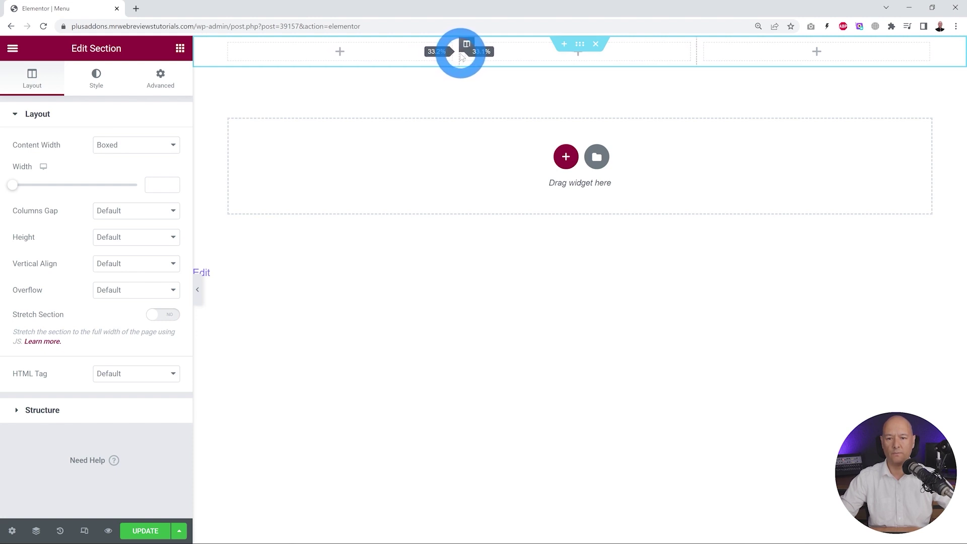
{"action": "left_click_drag", "start_coordinate": [461, 57], "coordinate": [461, 57]}
{"action": "left_click_drag", "start_coordinate": [703, 62], "coordinate": [790, 59]}
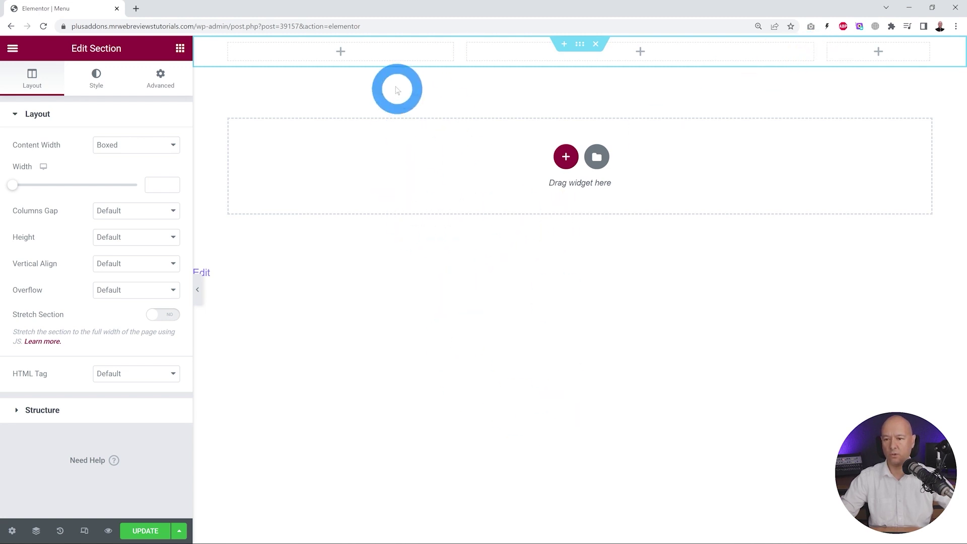
- Place an Image widget in the first column showing the Logoipsum logo
{"action": "left_click", "coordinate": [179, 59]}
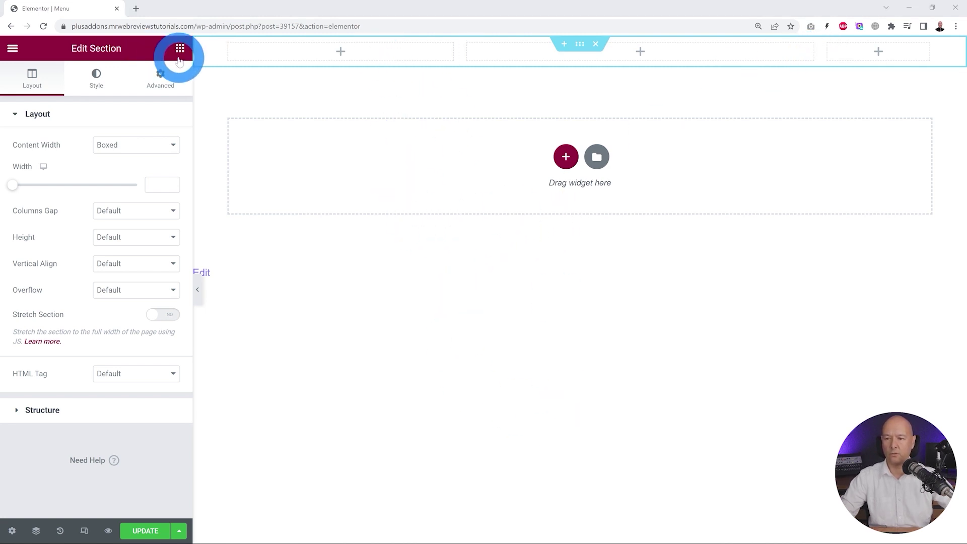
{"action": "left_click_drag", "start_coordinate": [51, 262], "coordinate": [304, 51]}
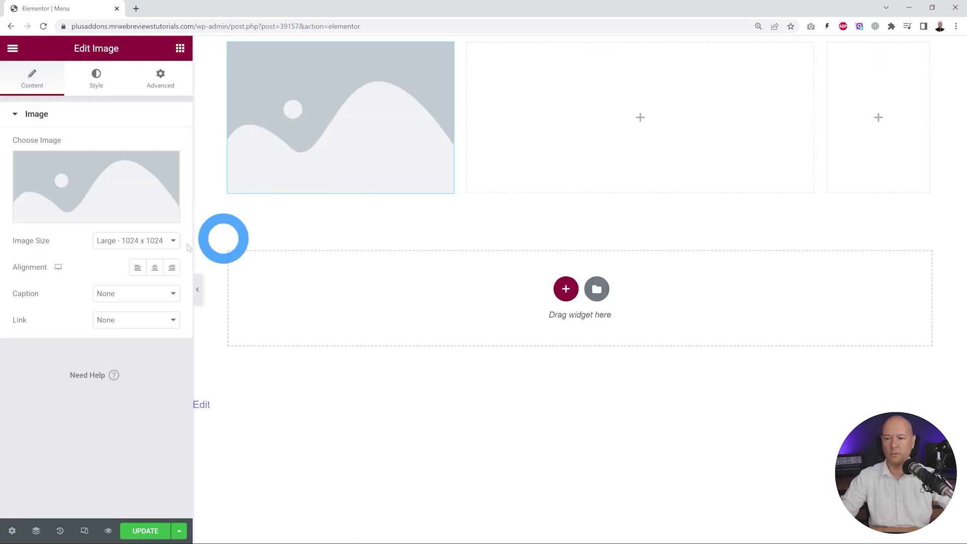
{"action": "left_click", "coordinate": [139, 198]}
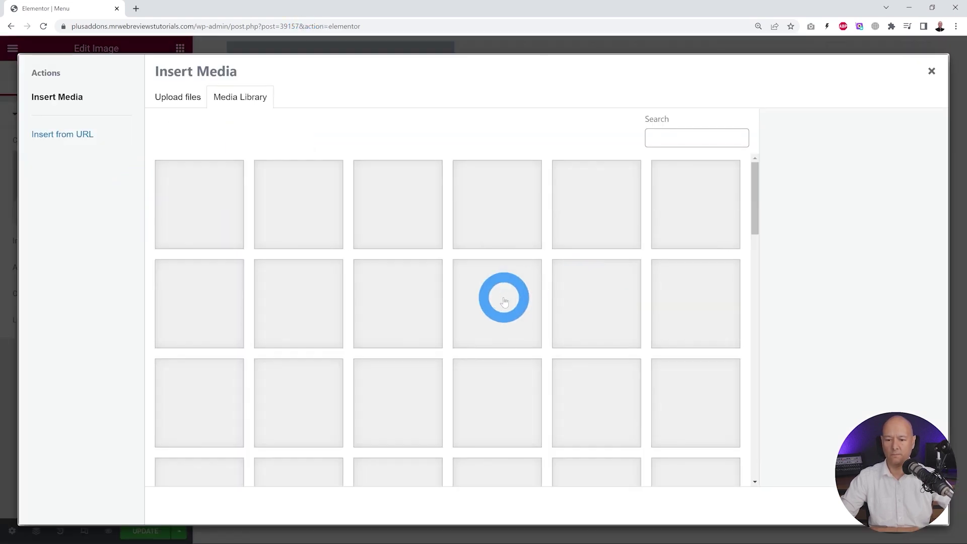
{"action": "scroll", "coordinate": [663, 348], "scroll_direction": "down", "scroll_amount": 2}
{"action": "left_click", "coordinate": [687, 302]}
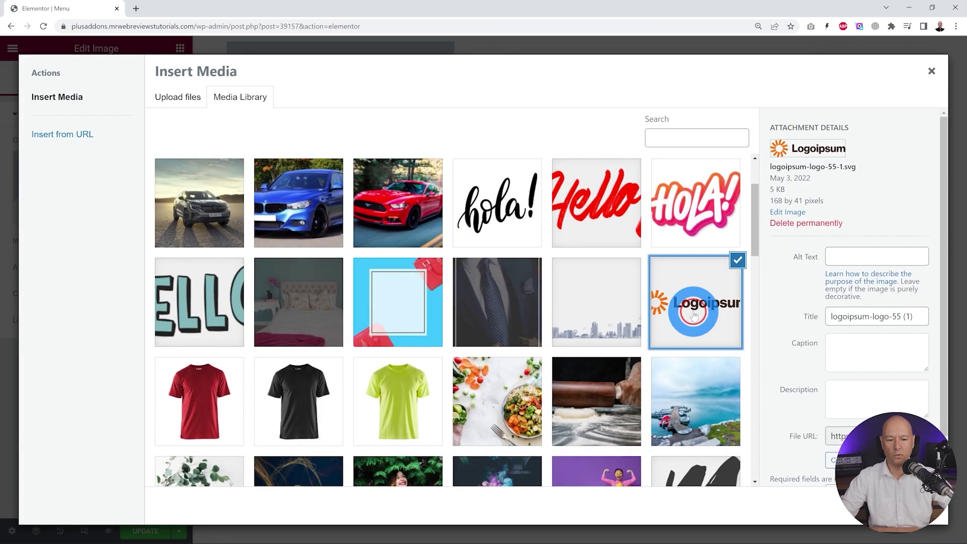
{"action": "left_click", "coordinate": [902, 505]}
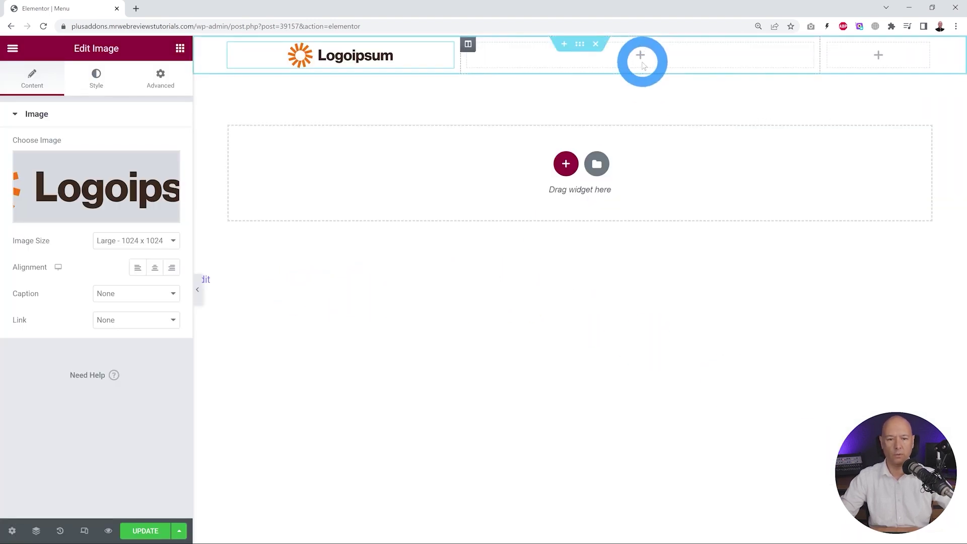
- Add a Navigation Menu widget to the middle column using the Main Navigation menu
{"action": "left_click", "coordinate": [180, 49]}
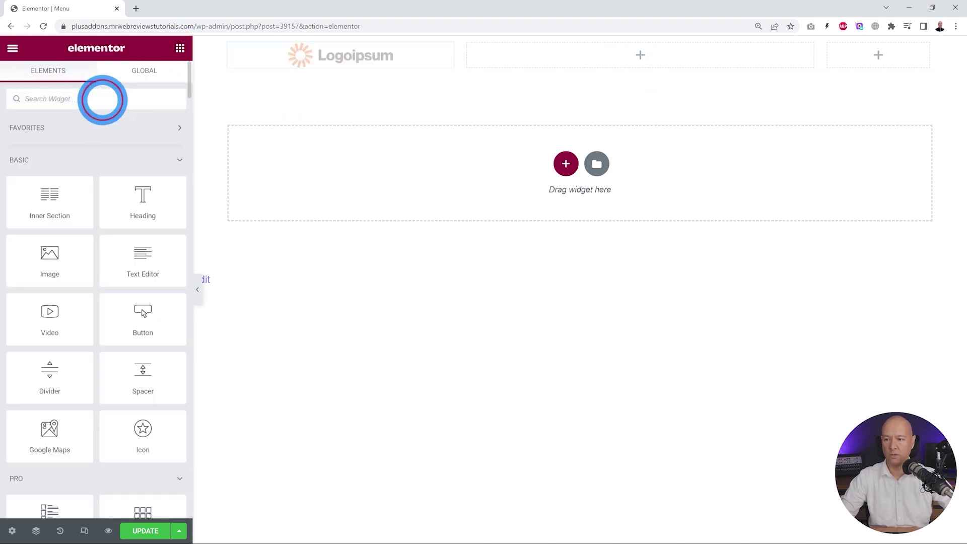
{"action": "left_click", "coordinate": [102, 100]}
{"action": "type", "text": "menu"}
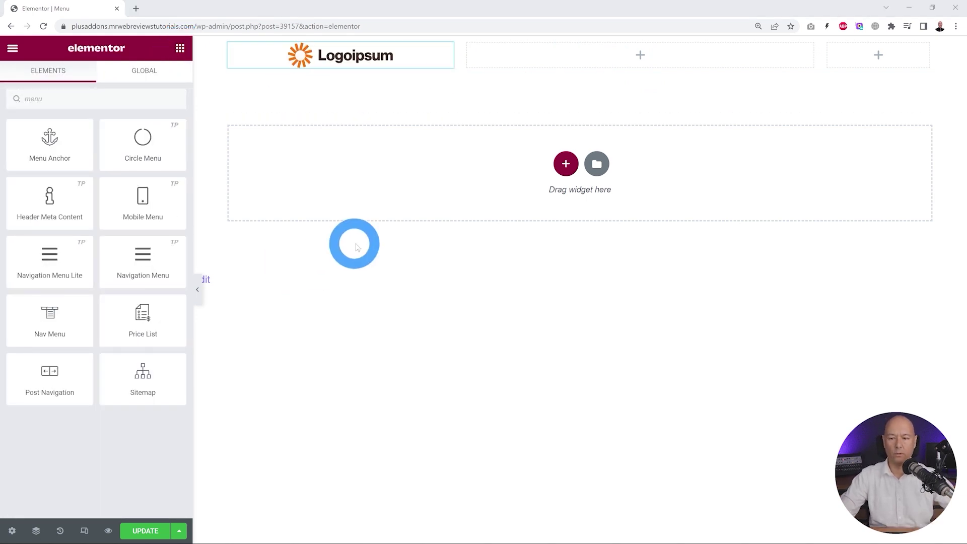
{"action": "left_click_drag", "start_coordinate": [151, 266], "coordinate": [559, 65]}
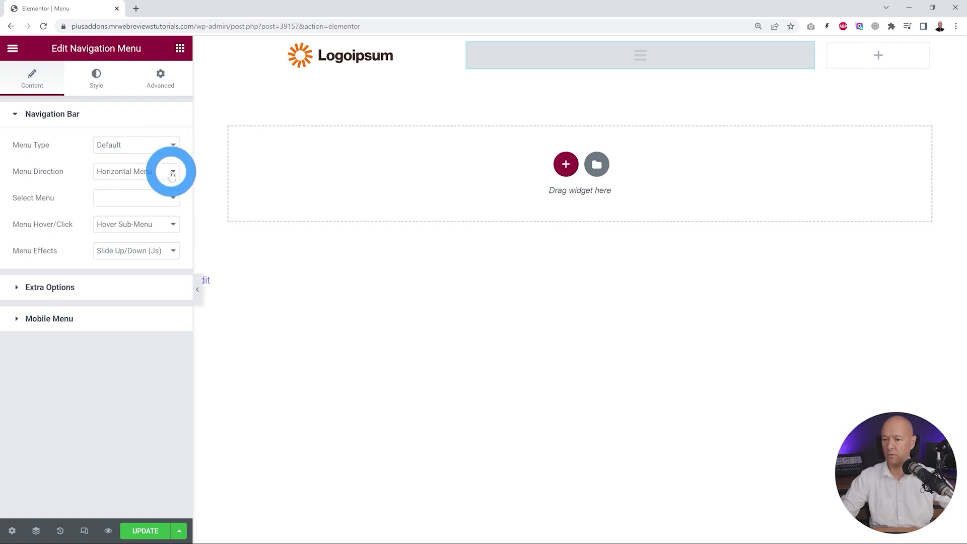
{"action": "left_click", "coordinate": [173, 200]}
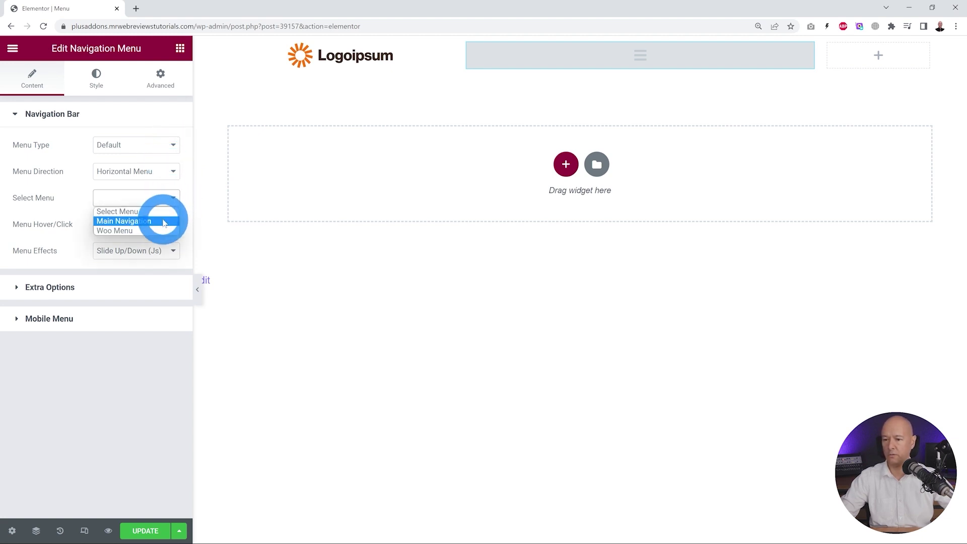
{"action": "left_click", "coordinate": [163, 221]}
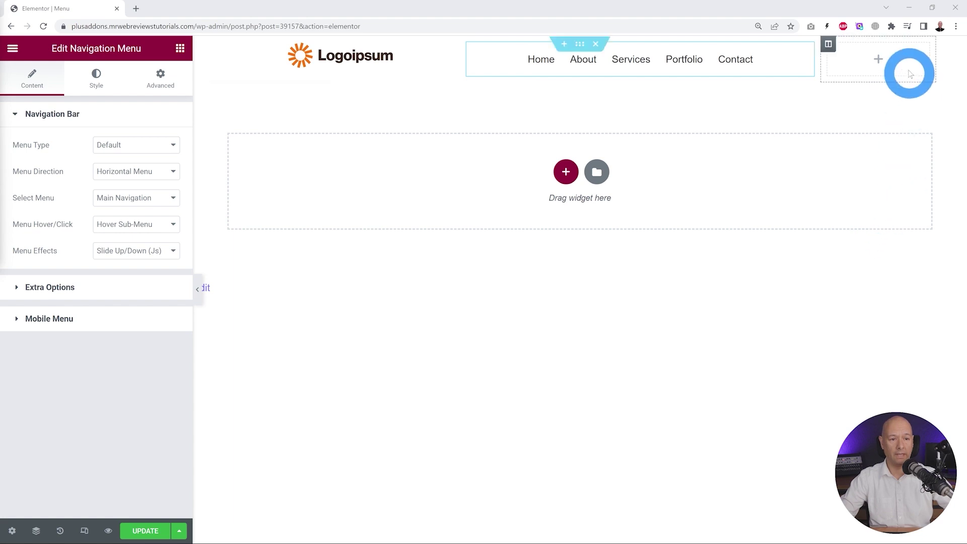
- Add a Popup Builder widget to the right column with Slide type opening from the Bottom
{"action": "left_click", "coordinate": [181, 49]}
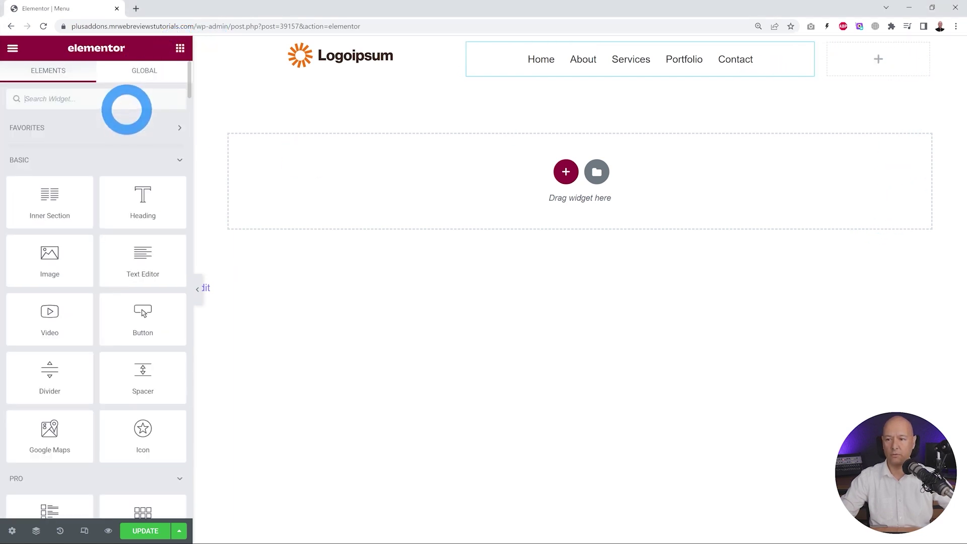
{"action": "type", "text": "popup"}
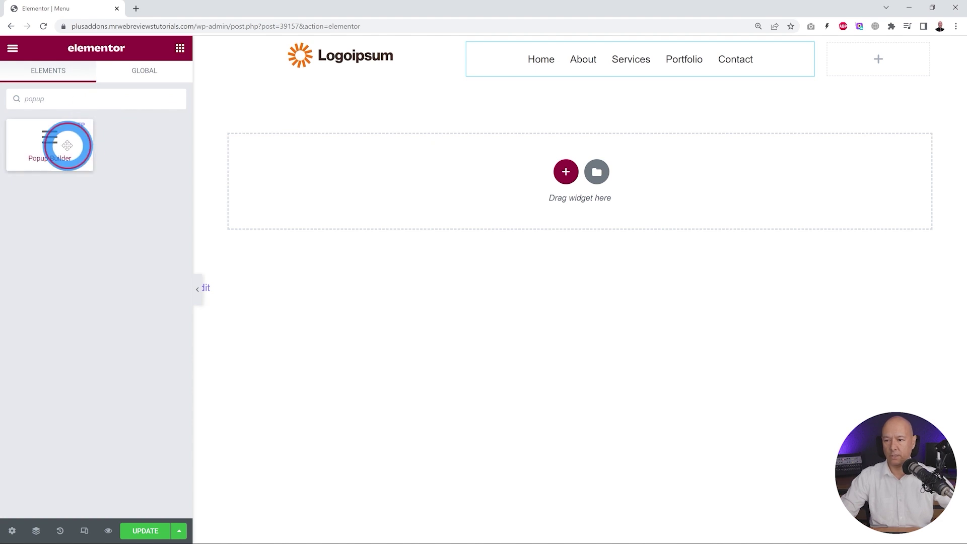
{"action": "left_click_drag", "start_coordinate": [65, 145], "coordinate": [881, 59]}
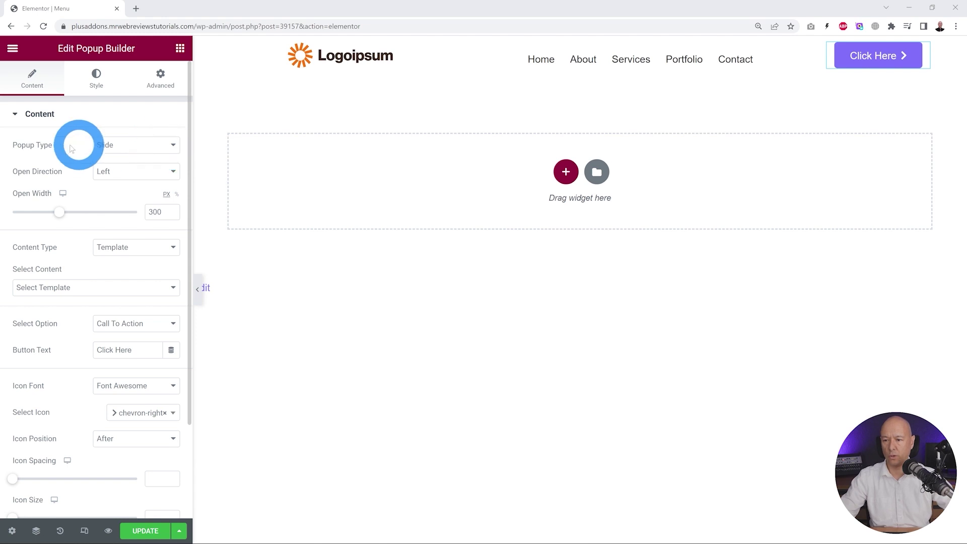
{"action": "left_click", "coordinate": [168, 149]}
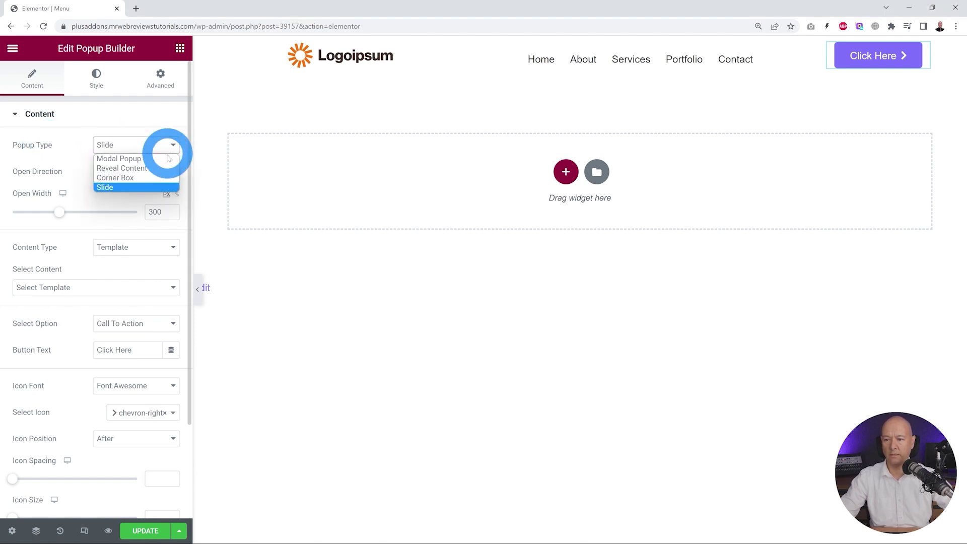
{"action": "left_click", "coordinate": [155, 188]}
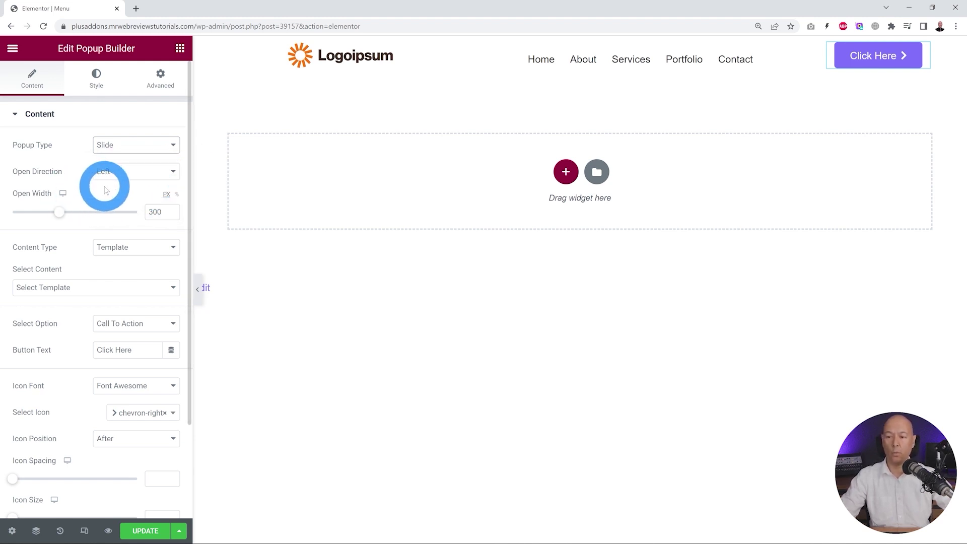
{"action": "left_click", "coordinate": [162, 173]}
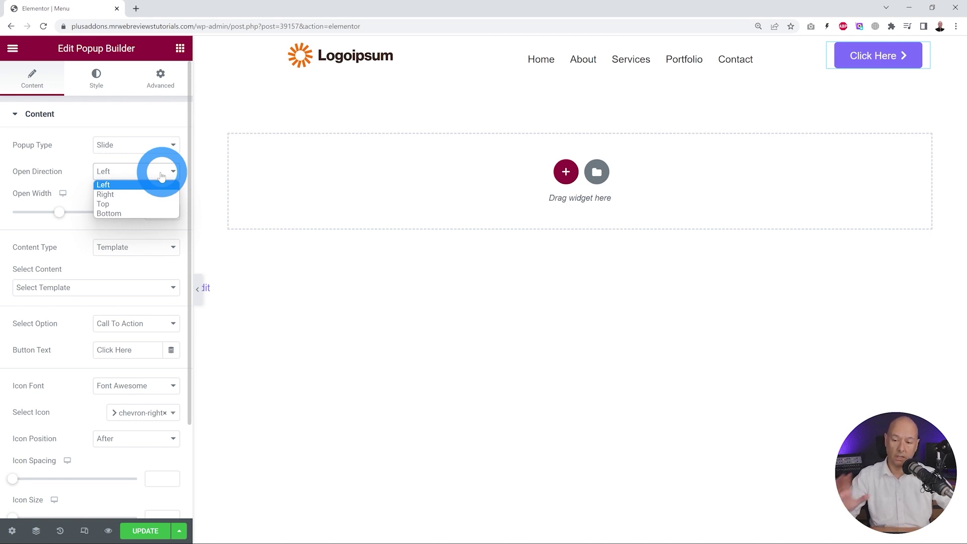
{"action": "left_click", "coordinate": [132, 213]}
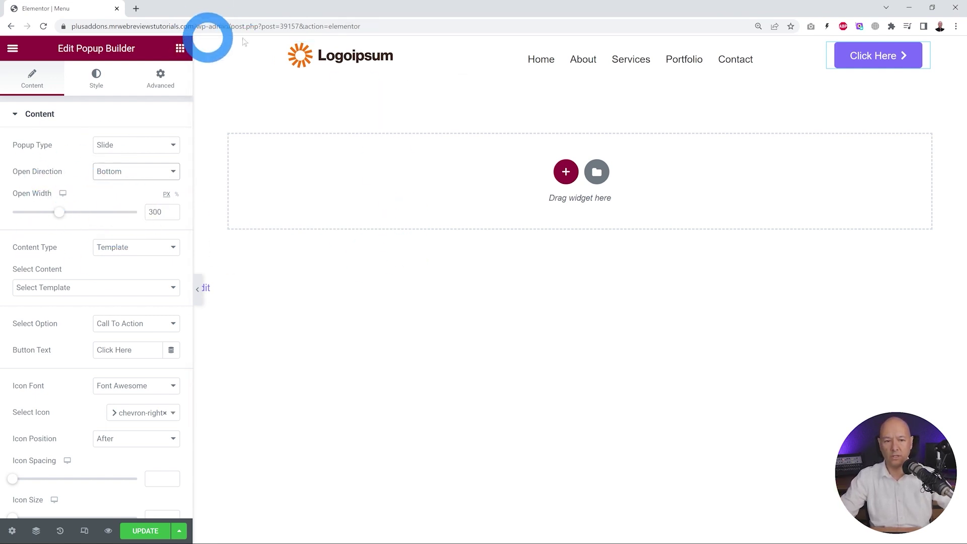
- Set the popup open width to 100% and make its trigger a Style 2 hamburger icon
{"action": "left_click_drag", "start_coordinate": [162, 212], "coordinate": [125, 211]}
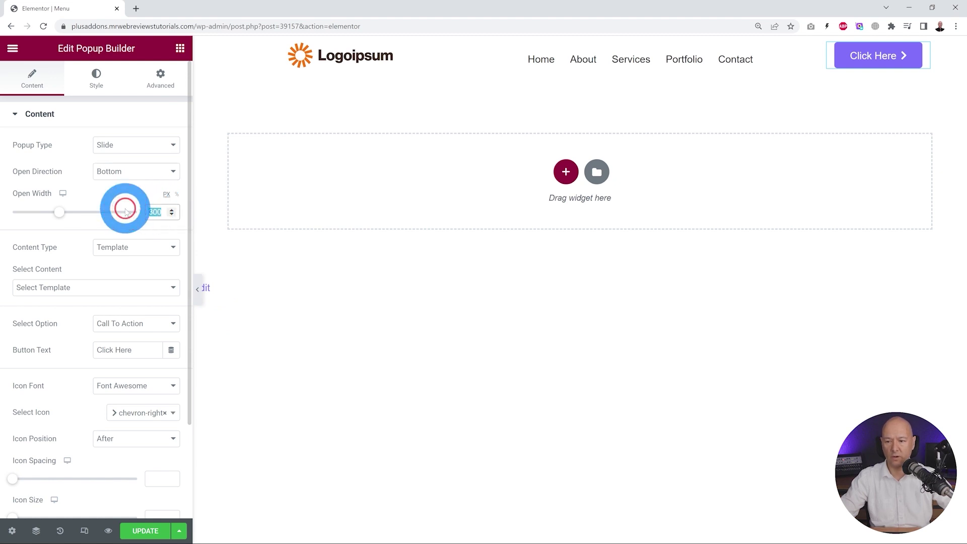
{"action": "left_click", "coordinate": [176, 195]}
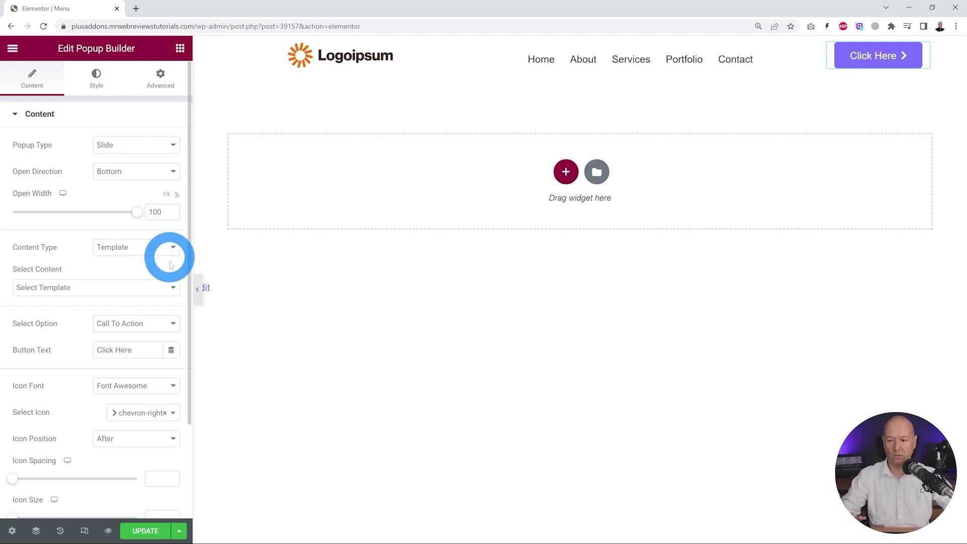
{"action": "left_click", "coordinate": [172, 288]}
{"action": "left_click", "coordinate": [172, 288]}
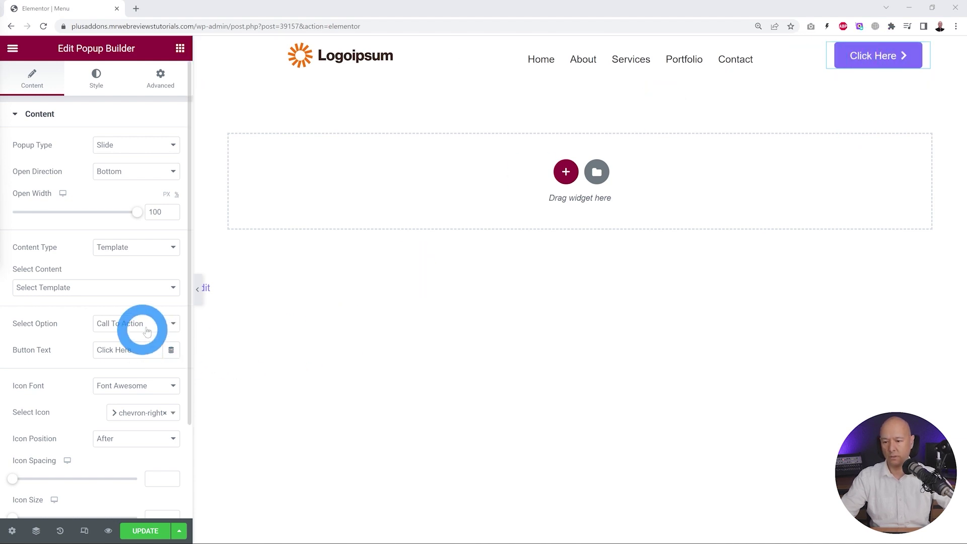
{"action": "left_click", "coordinate": [174, 325]}
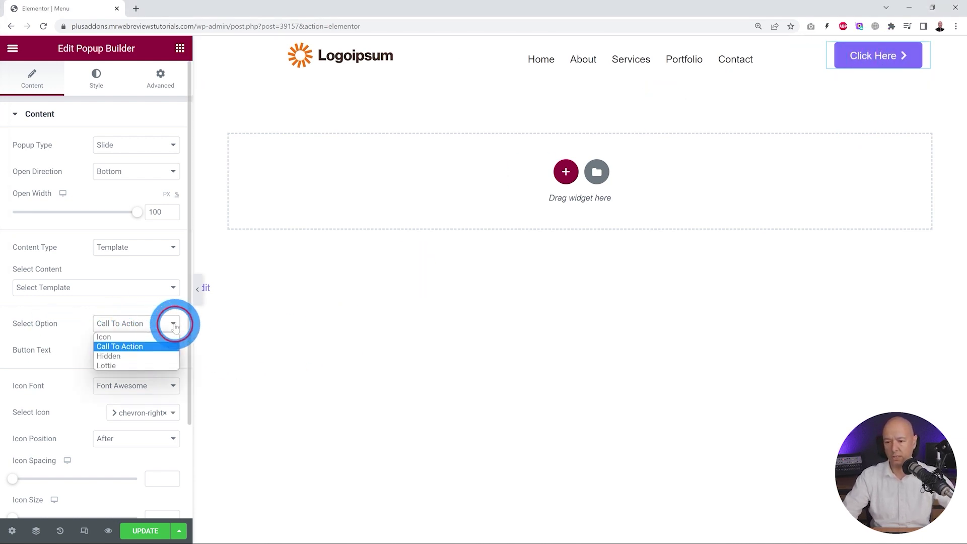
{"action": "left_click", "coordinate": [152, 337]}
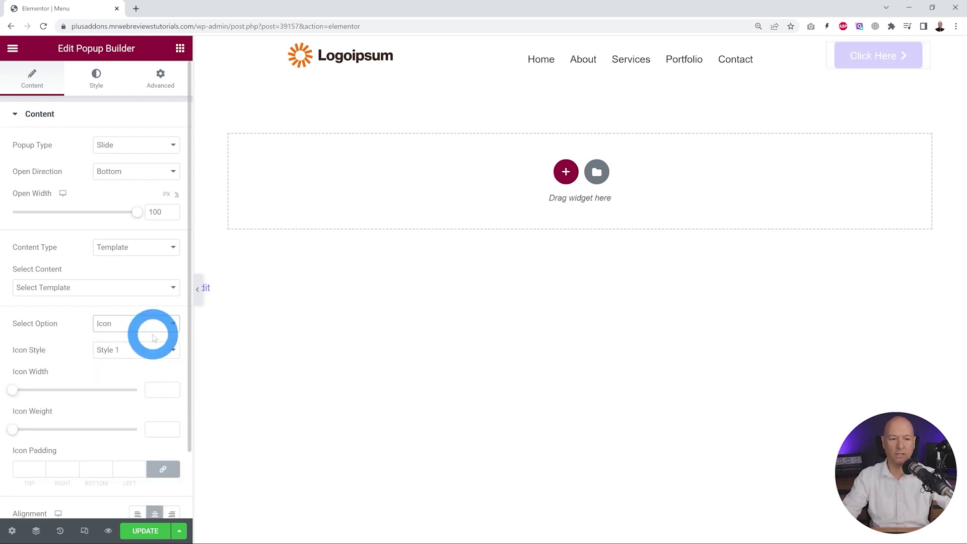
{"action": "left_click", "coordinate": [173, 351]}
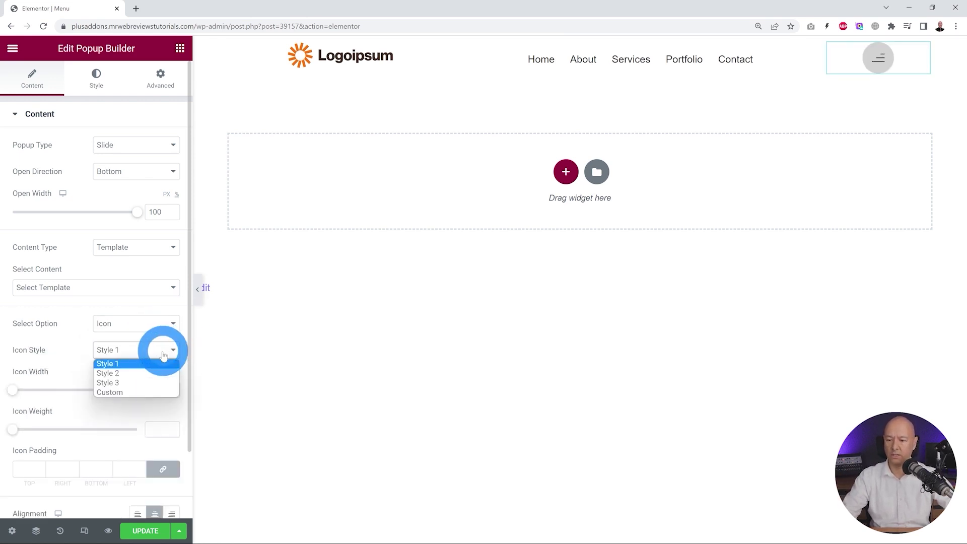
{"action": "left_click", "coordinate": [129, 373]}
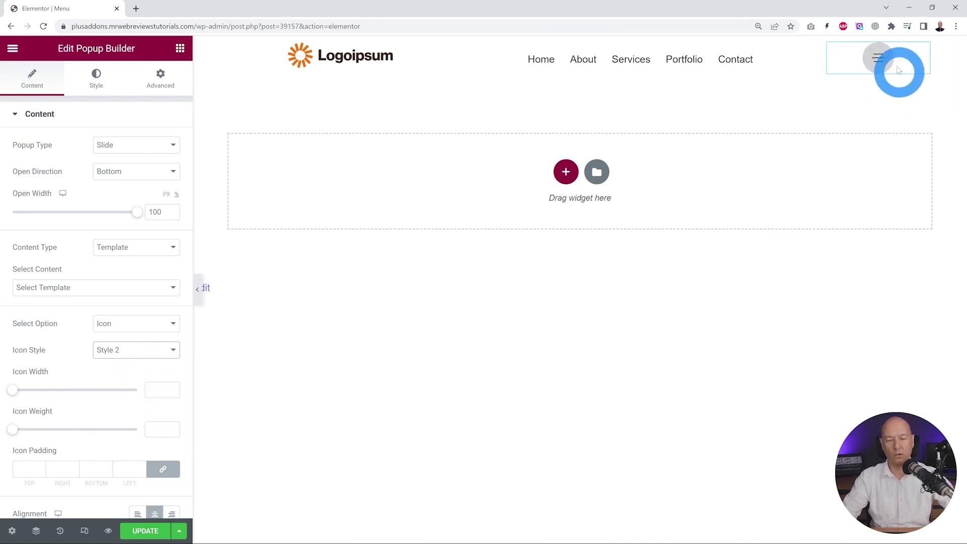
{"action": "left_click", "coordinate": [94, 83]}
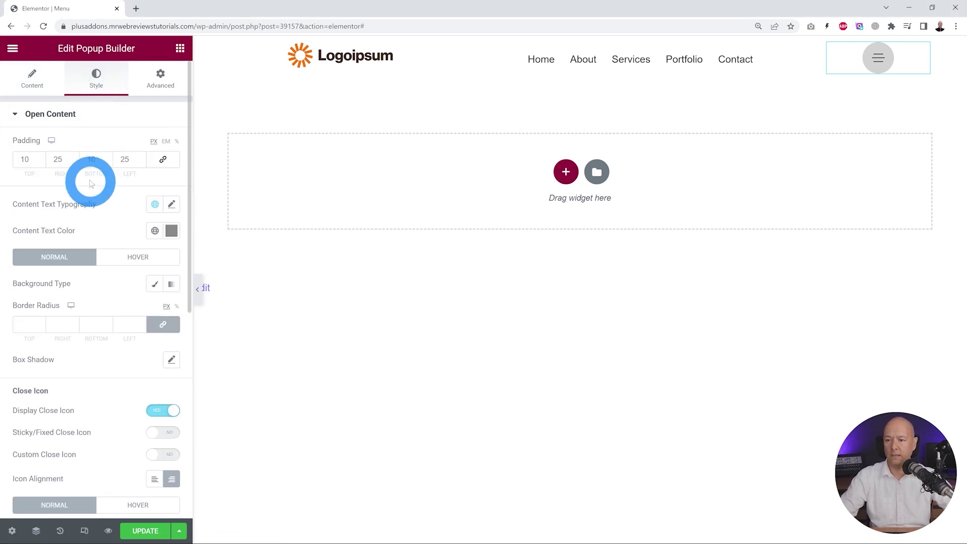
- Zero the popup's linked content padding and give the hamburger toggle a black classic background
{"action": "left_click", "coordinate": [163, 159]}
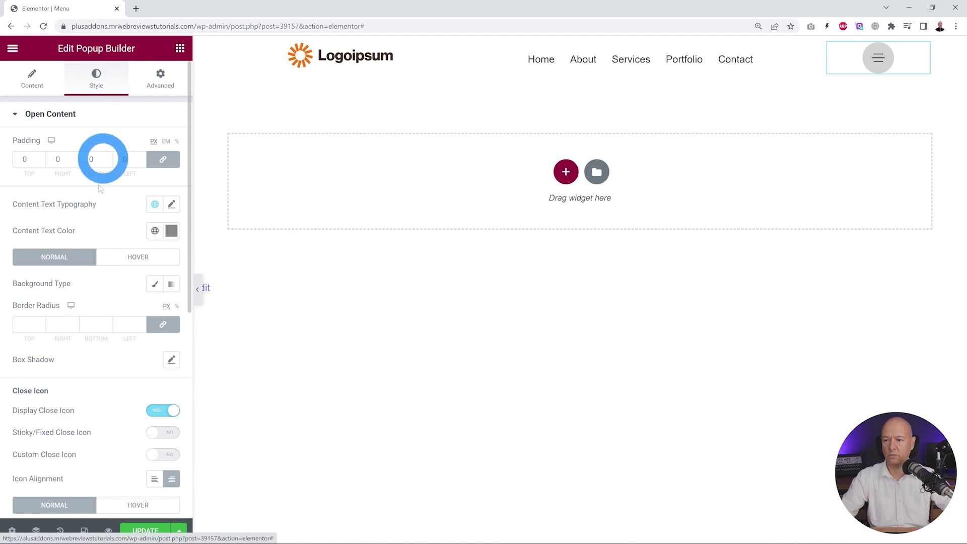
{"action": "left_click", "coordinate": [67, 122]}
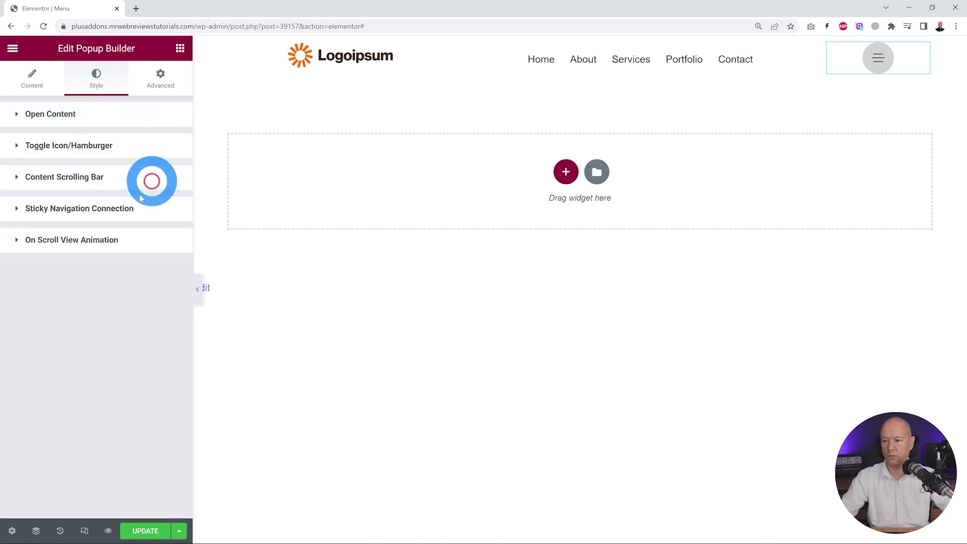
{"action": "left_click", "coordinate": [73, 148]}
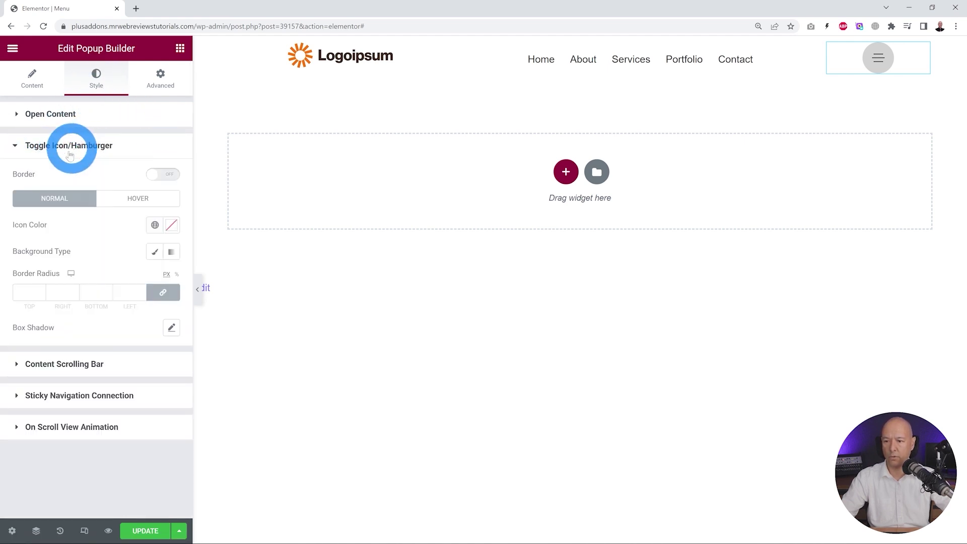
{"action": "left_click", "coordinate": [156, 254]}
{"action": "left_click", "coordinate": [171, 277]}
{"action": "mouse_move", "coordinate": [93, 388]}
{"action": "left_mouse_down"}
{"action": "mouse_move", "coordinate": [144, 359]}
{"action": "mouse_move", "coordinate": [123, 361]}
{"action": "mouse_move", "coordinate": [168, 309]}
{"action": "mouse_move", "coordinate": [60, 384]}
{"action": "mouse_move", "coordinate": [17, 441]}
{"action": "left_mouse_up"}
{"action": "left_click", "coordinate": [114, 282]}
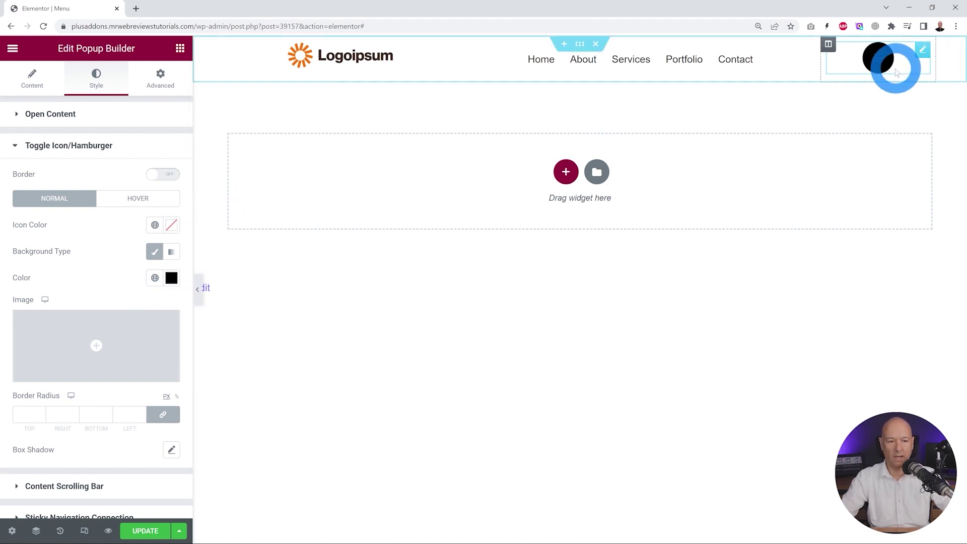
- Set the hamburger icon colour to white #FFFFFF
{"action": "left_click", "coordinate": [172, 224]}
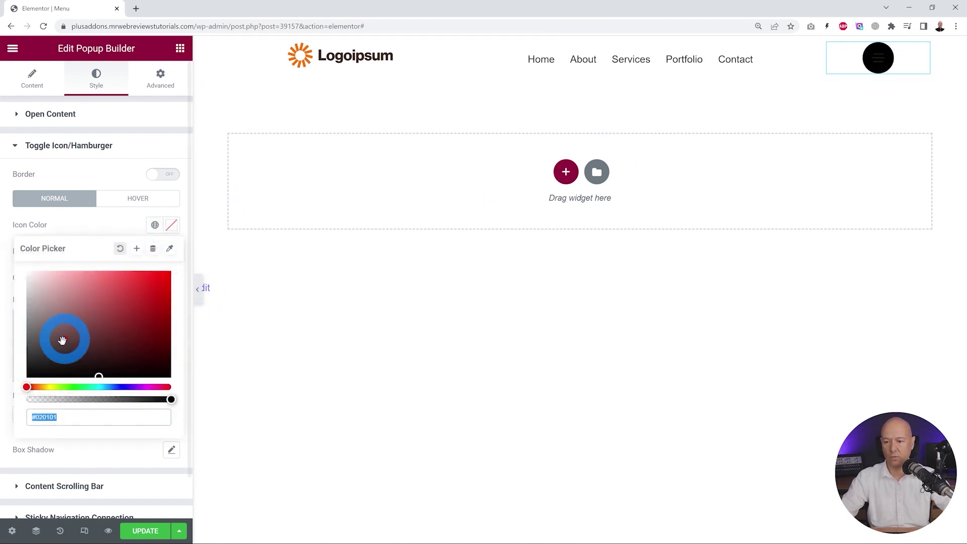
{"action": "left_click", "coordinate": [26, 276]}
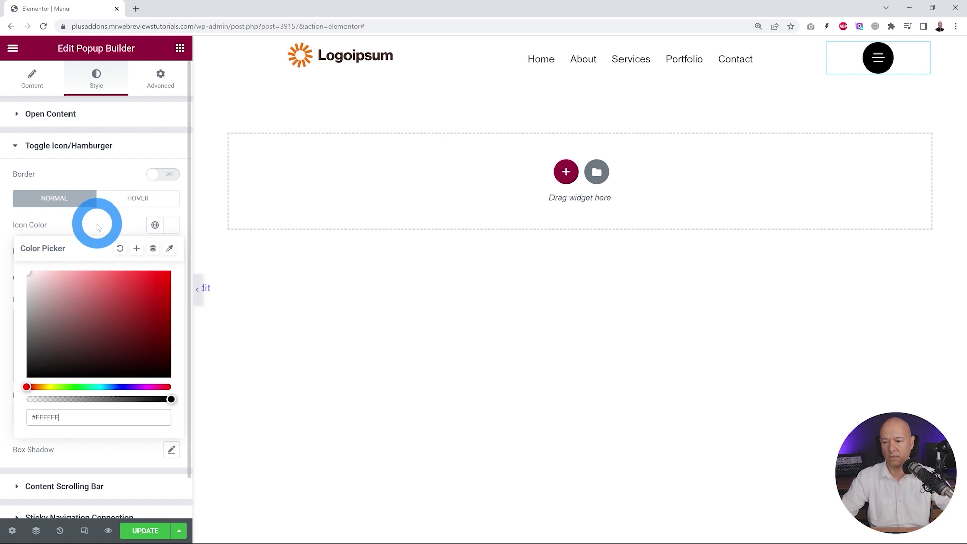
{"action": "left_click", "coordinate": [936, 119]}
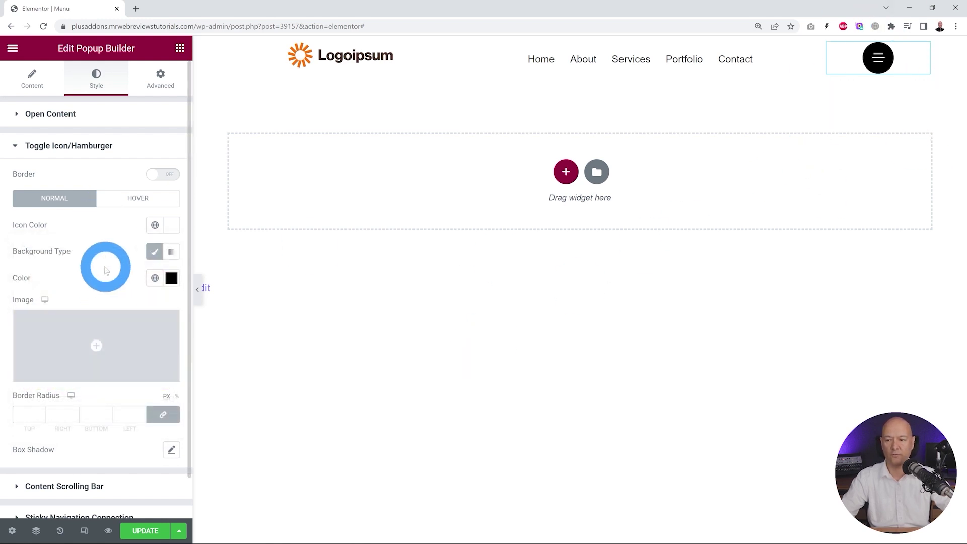
{"action": "left_click", "coordinate": [28, 80]}
{"action": "left_click", "coordinate": [39, 117]}
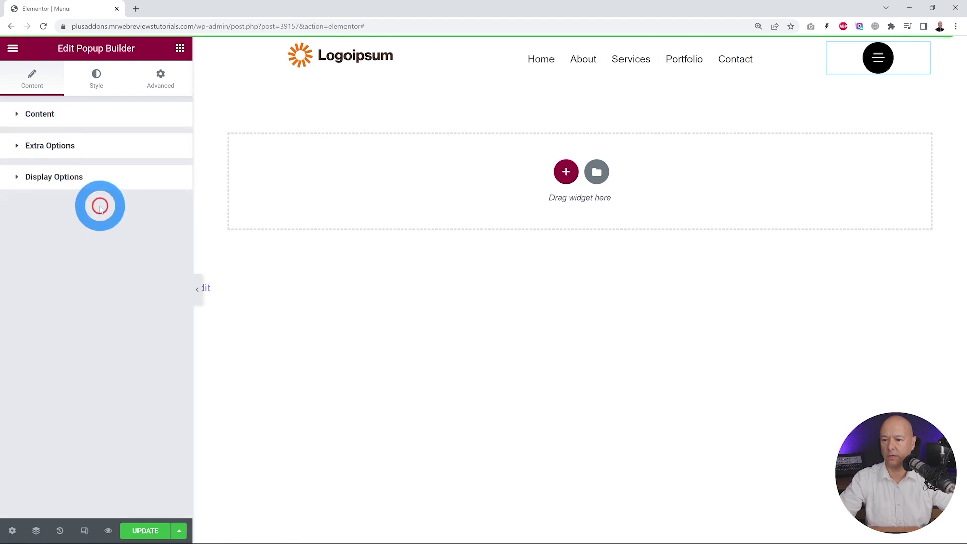
- Expand the popup's Extra Options and Display Options sections to review closing and trigger settings
{"action": "left_click", "coordinate": [66, 155]}
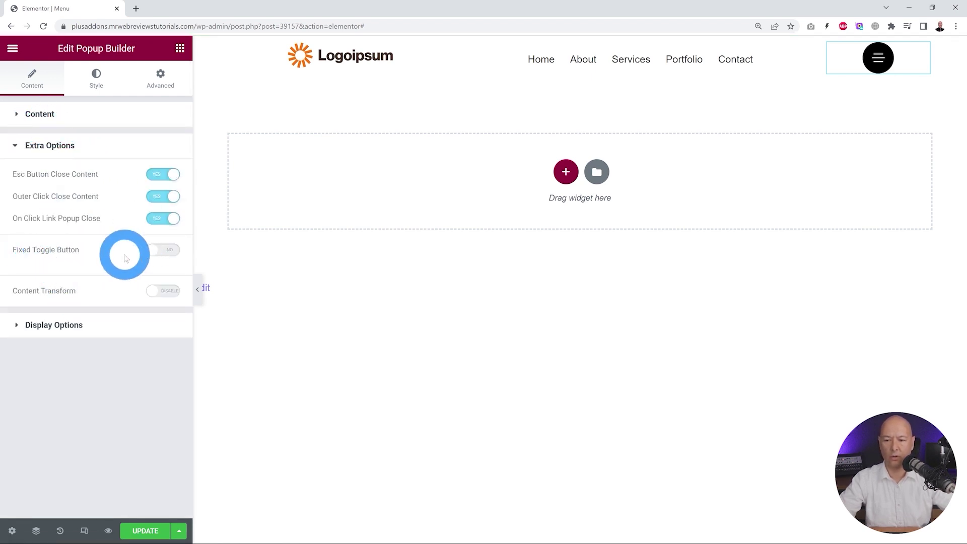
{"action": "left_click", "coordinate": [80, 327]}
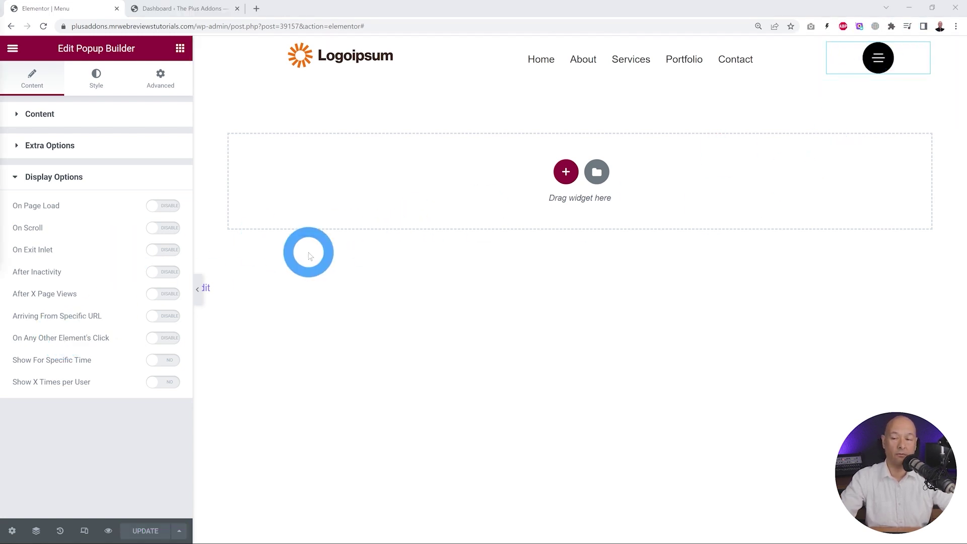
- Open the live site in a new tab, test that the hamburger panel slides up, then close it
{"action": "left_click", "coordinate": [200, 9]}
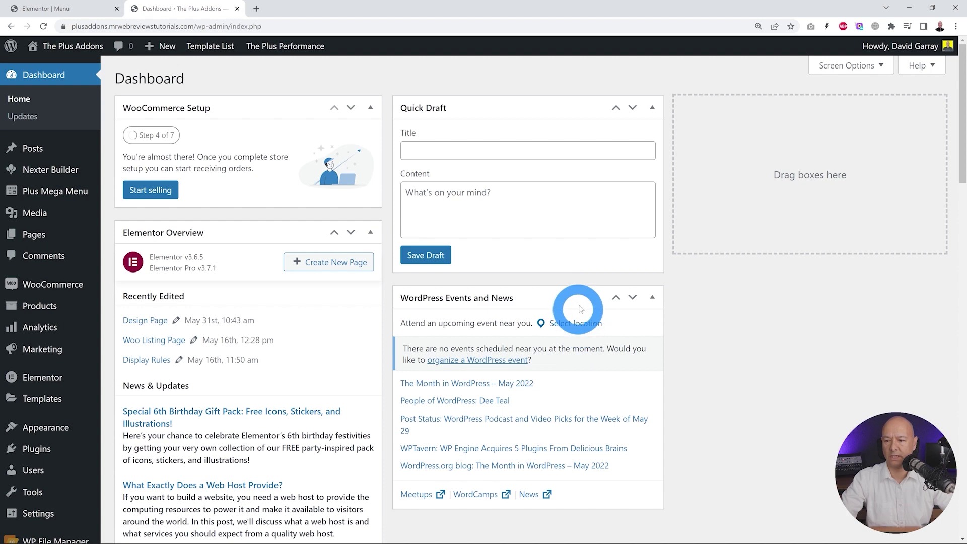
{"action": "right_click", "coordinate": [65, 45]}
{"action": "left_click", "coordinate": [101, 52]}
{"action": "left_click", "coordinate": [291, 8]}
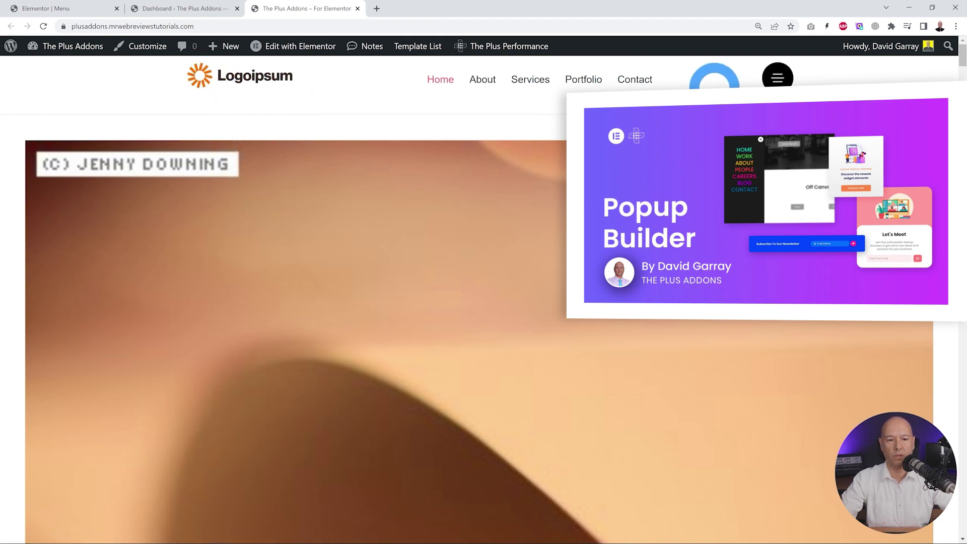
{"action": "left_click", "coordinate": [778, 78]}
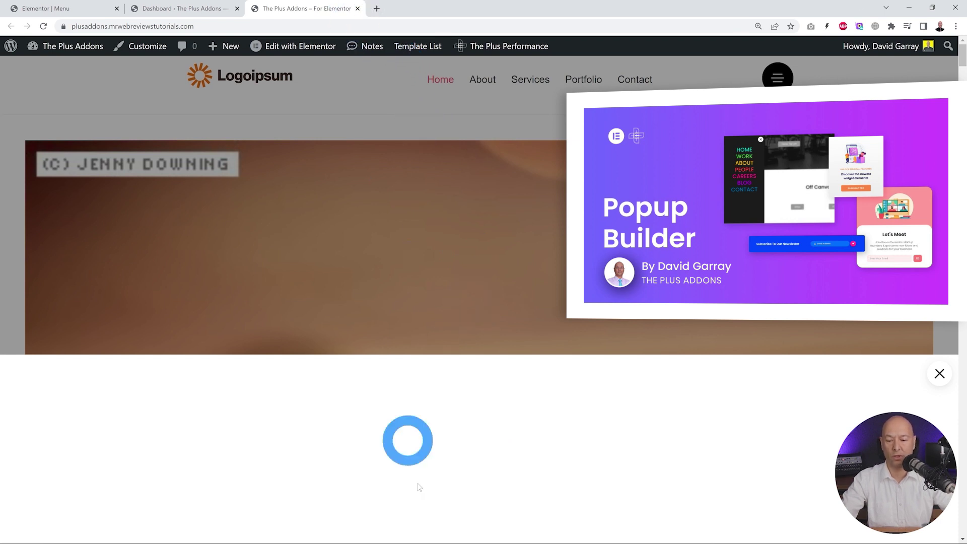
{"action": "left_click", "coordinate": [357, 9]}
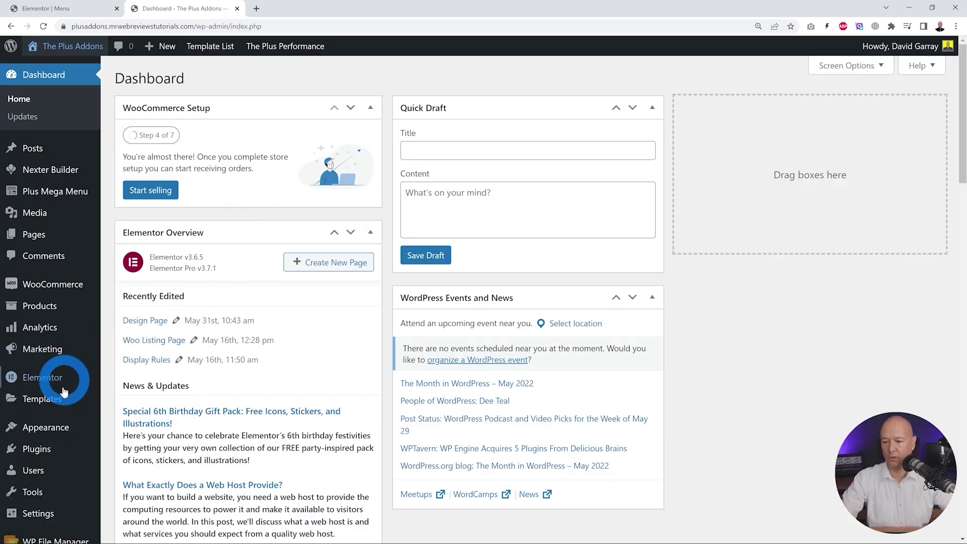
- Create a new Page template named 'Hamburger Template 1'
{"action": "mouse_move", "coordinate": [54, 405]}
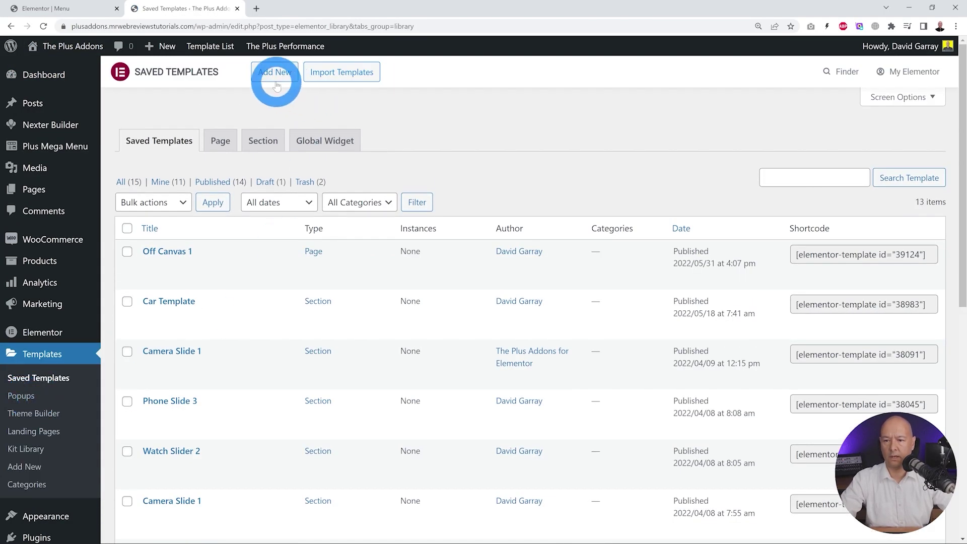
{"action": "left_click", "coordinate": [276, 80]}
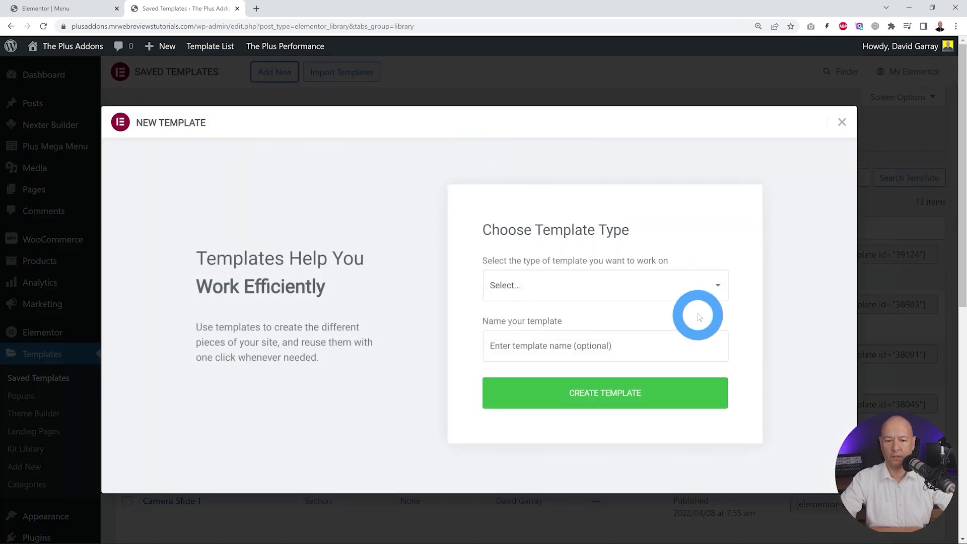
{"action": "left_click", "coordinate": [698, 291]}
{"action": "left_click", "coordinate": [568, 317]}
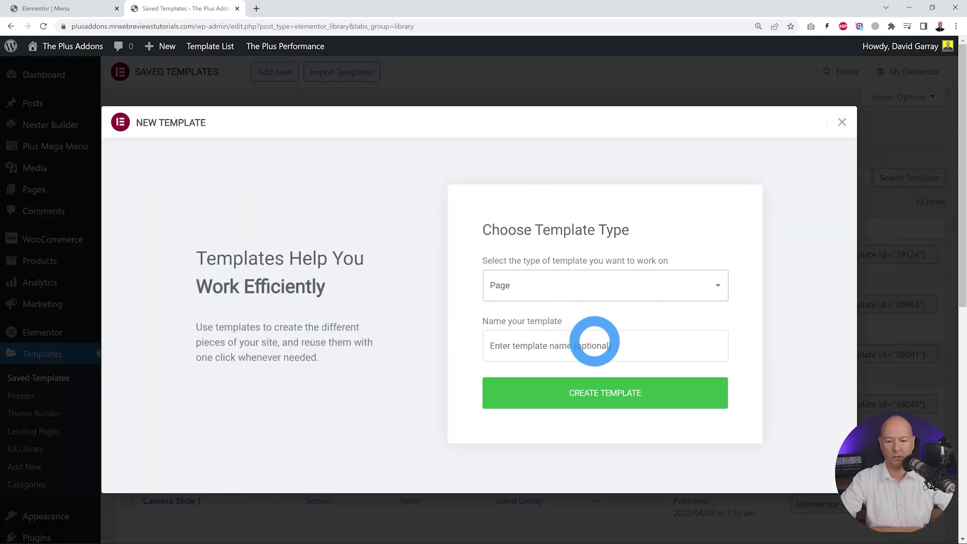
{"action": "type", "text": "Hamburger Template 1"}
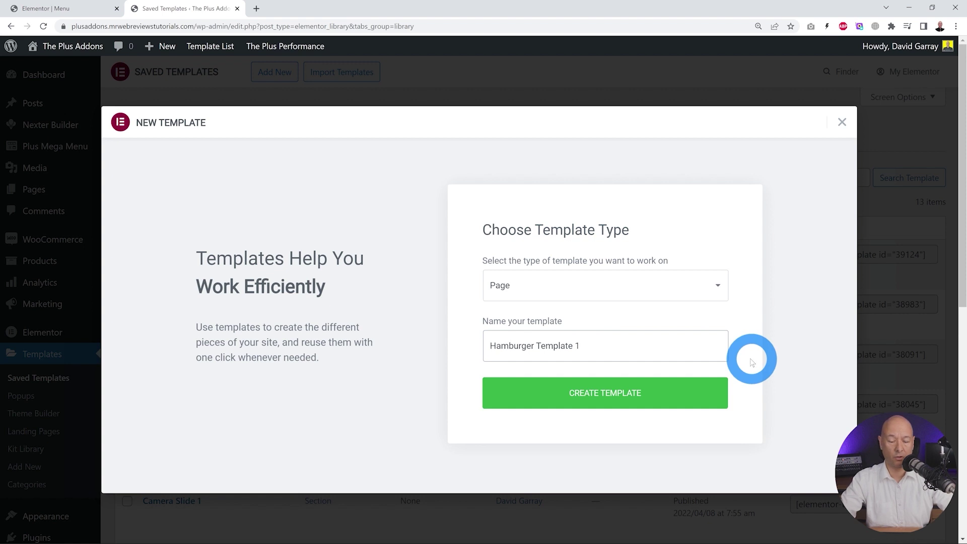
{"action": "left_click", "coordinate": [649, 396]}
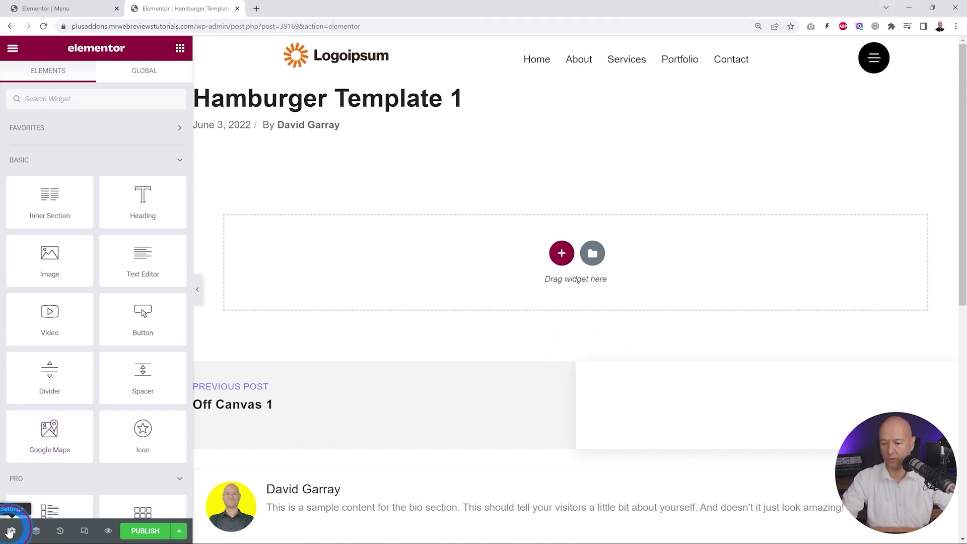
- Set the template's Page Layout to Elementor Canvas
{"action": "left_click", "coordinate": [11, 531]}
{"action": "left_click", "coordinate": [145, 260]}
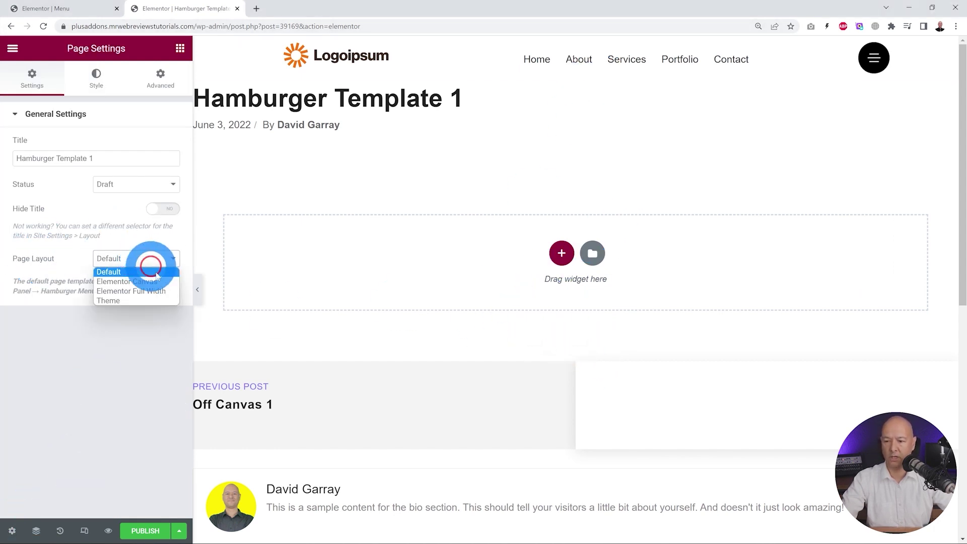
{"action": "left_click", "coordinate": [150, 282]}
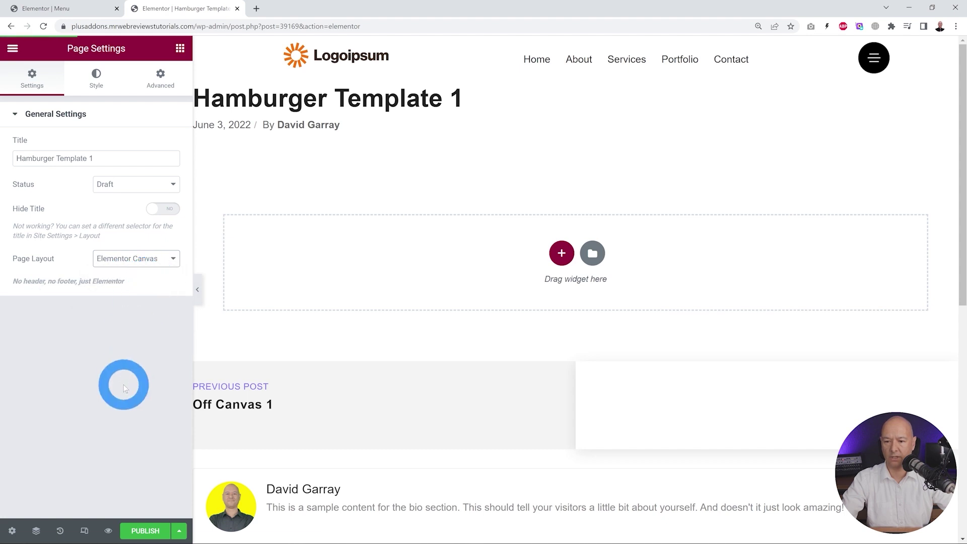
{"action": "left_click", "coordinate": [565, 141]}
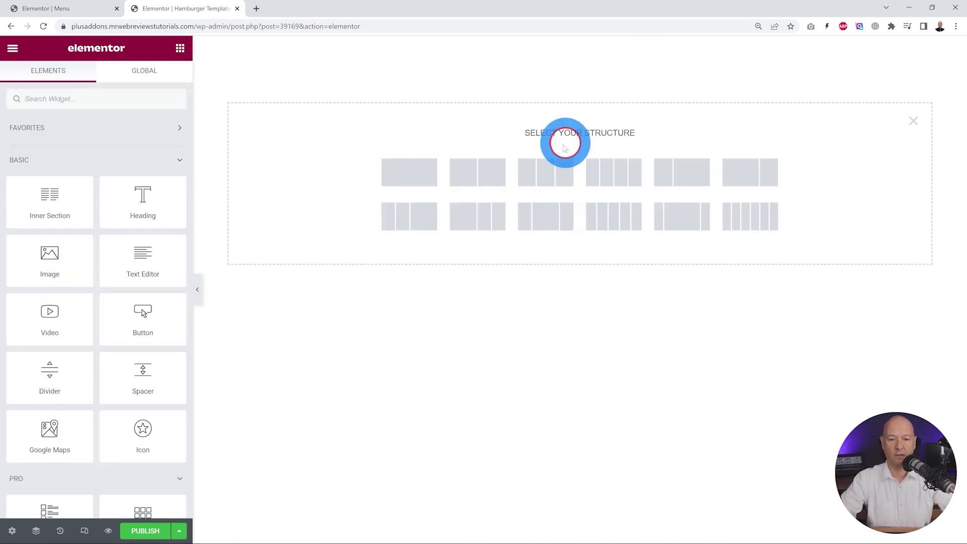
- Add a one-column section with Full Width content and No Gap between columns
{"action": "left_click", "coordinate": [414, 176]}
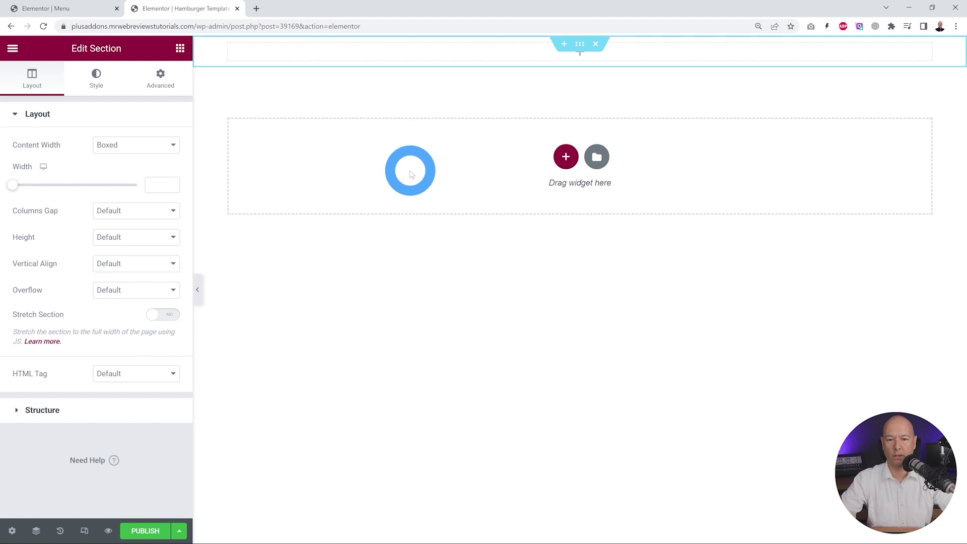
{"action": "left_click", "coordinate": [139, 145]}
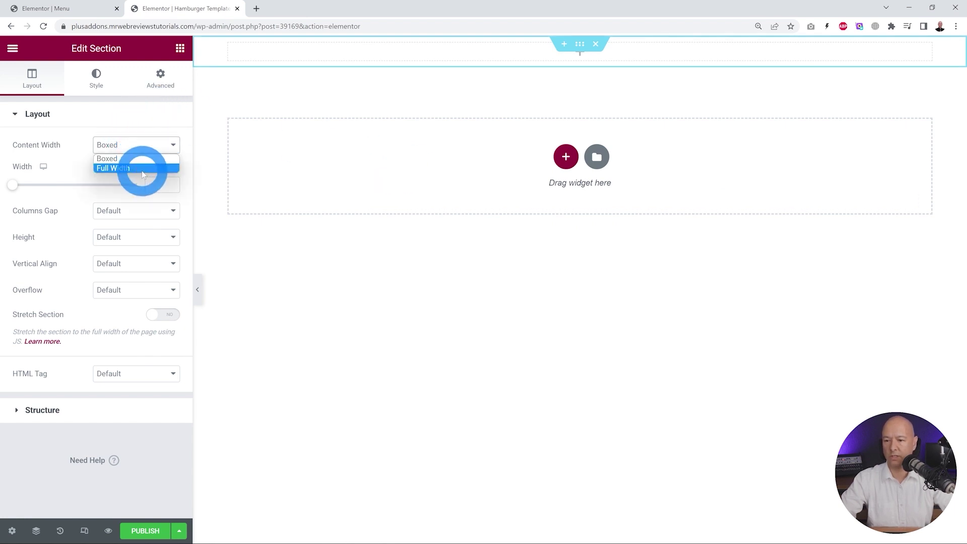
{"action": "left_click", "coordinate": [144, 169]}
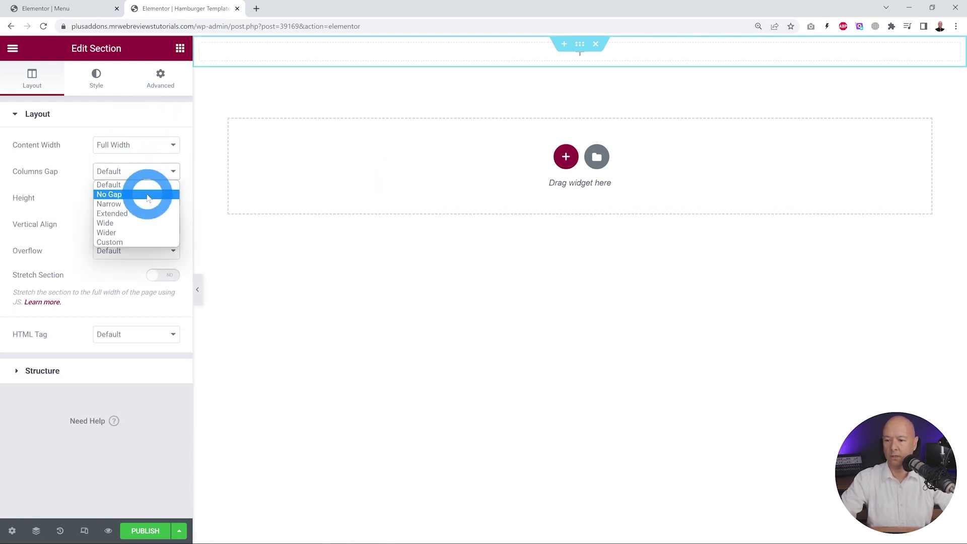
{"action": "left_click", "coordinate": [151, 193]}
- Give the section a 100 VH minimum height with Top vertical alignment
{"action": "left_click", "coordinate": [160, 198]}
{"action": "left_click", "coordinate": [153, 231]}
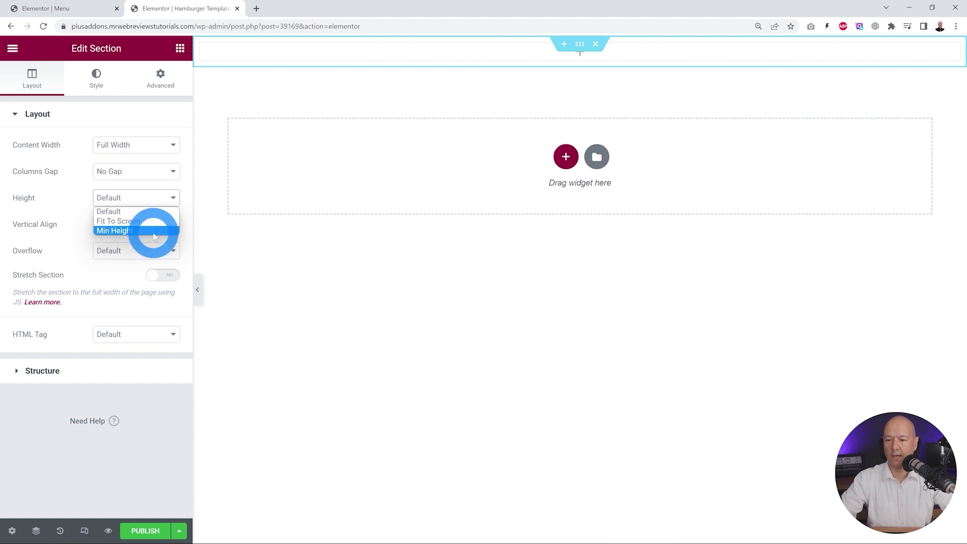
{"action": "left_click_drag", "start_coordinate": [47, 238], "coordinate": [152, 238]}
{"action": "left_click", "coordinate": [162, 220]}
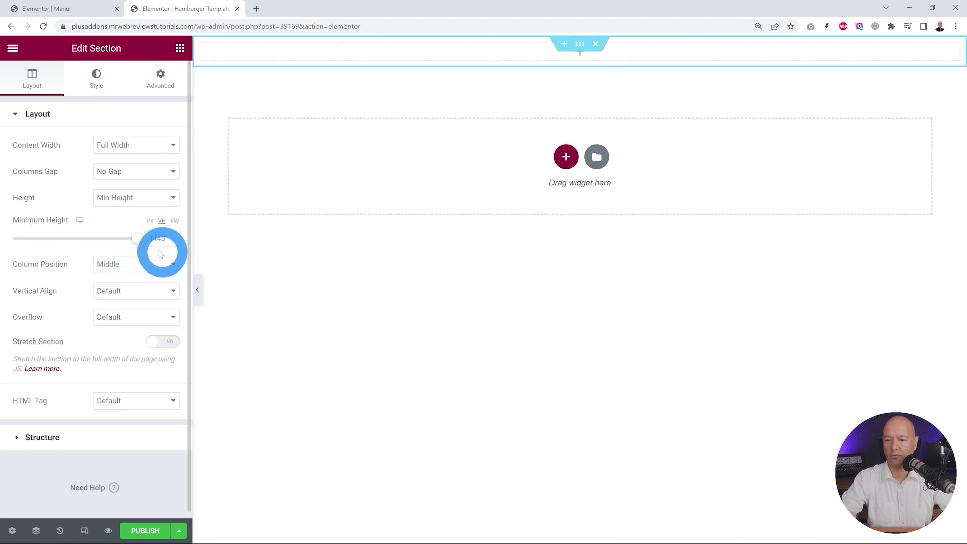
{"action": "double_click", "coordinate": [161, 237]}
{"action": "type", "text": "100"}
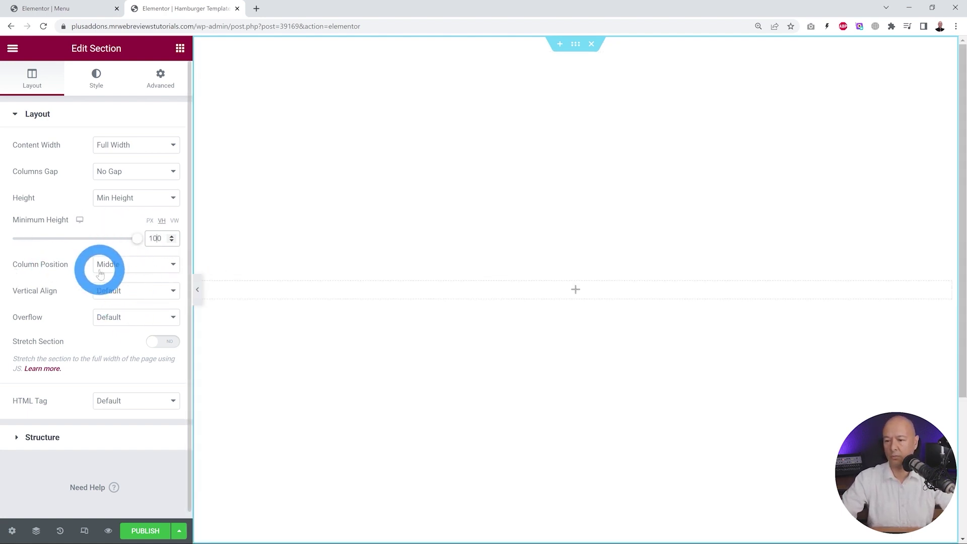
{"action": "left_click", "coordinate": [167, 291]}
{"action": "left_click", "coordinate": [137, 314]}
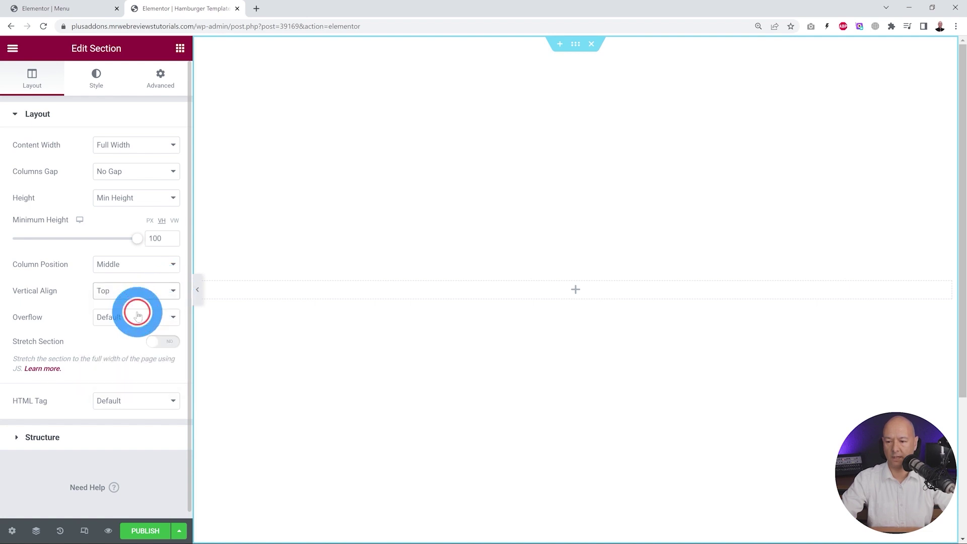
{"action": "left_click", "coordinate": [171, 318]}
{"action": "left_click", "coordinate": [123, 331]}
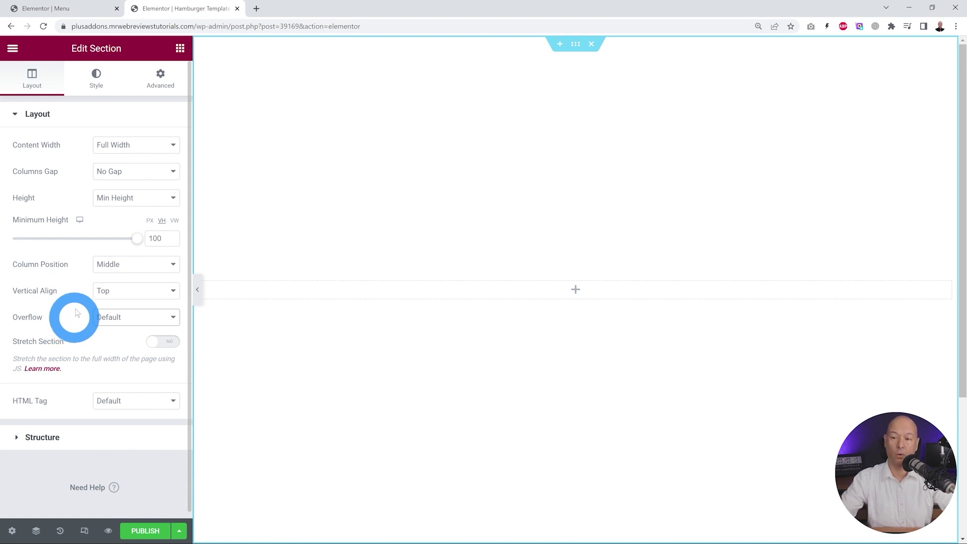
{"action": "left_click", "coordinate": [180, 47]}
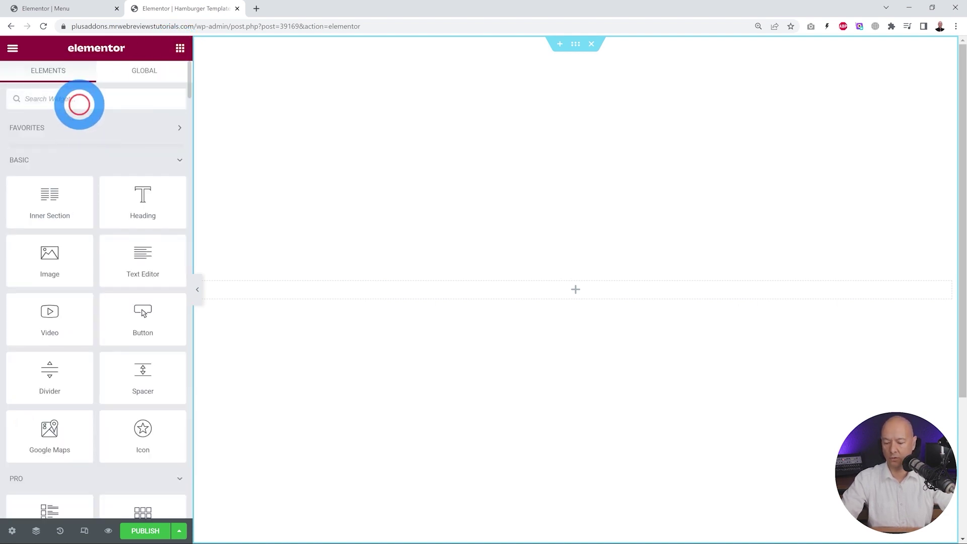
- Search 'Animated', drop the Animated Service Boxes widget into the empty section, and open its demo page
{"action": "type", "text": "Animated"}
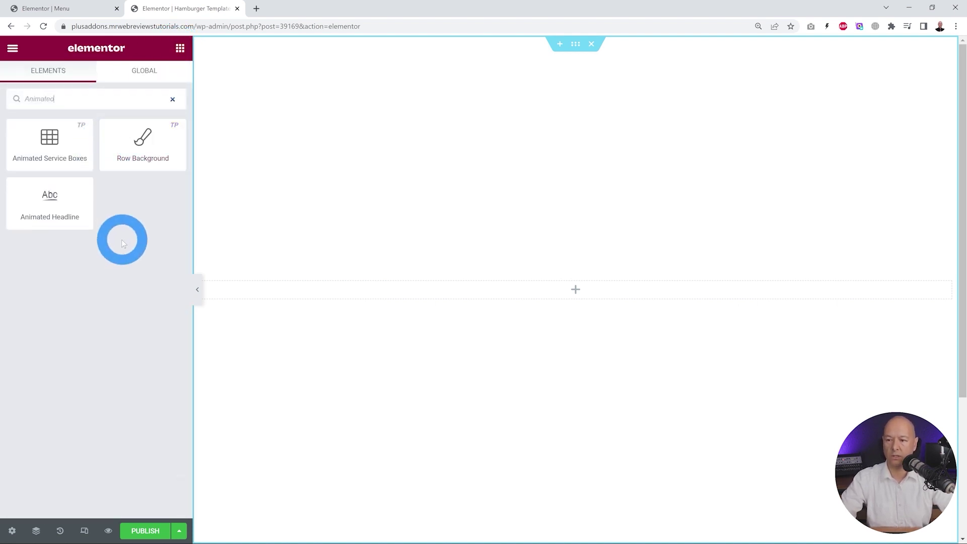
{"action": "left_click_drag", "start_coordinate": [63, 148], "coordinate": [464, 301]}
{"action": "left_click", "coordinate": [302, 8]}
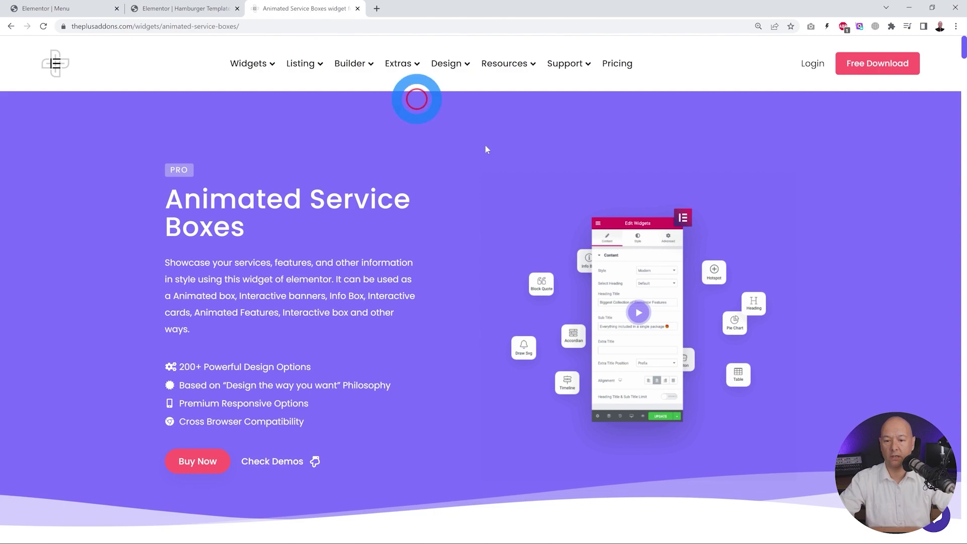
- Browse the Animated Service Boxes Portfolio demos, then close the demo tab
{"action": "scroll", "coordinate": [366, 106], "scroll_direction": "down", "scroll_amount": 20}
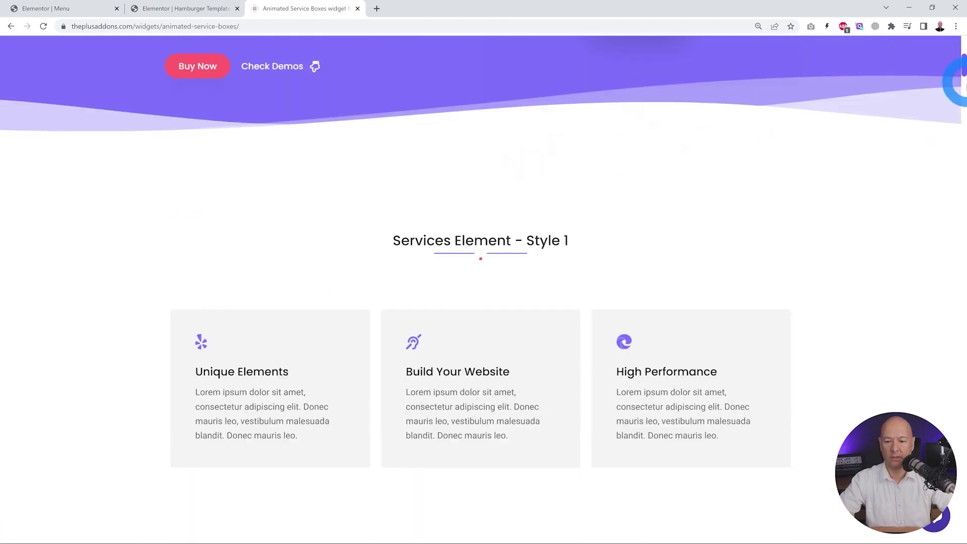
{"action": "scroll", "coordinate": [366, 106], "scroll_direction": "down", "scroll_amount": 9}
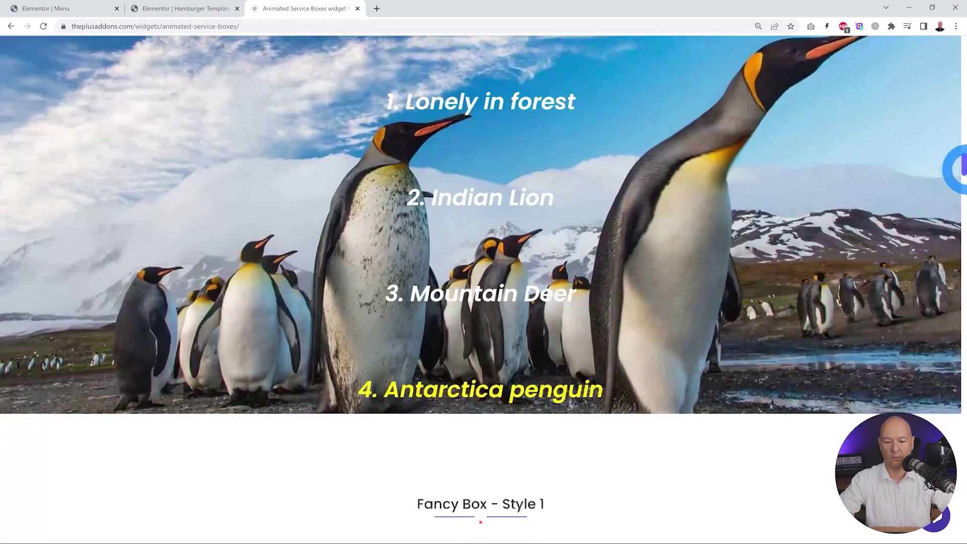
{"action": "scroll", "coordinate": [366, 106], "scroll_direction": "up", "scroll_amount": 3}
{"action": "scroll", "coordinate": [484, 302], "scroll_direction": "down", "scroll_amount": 1}
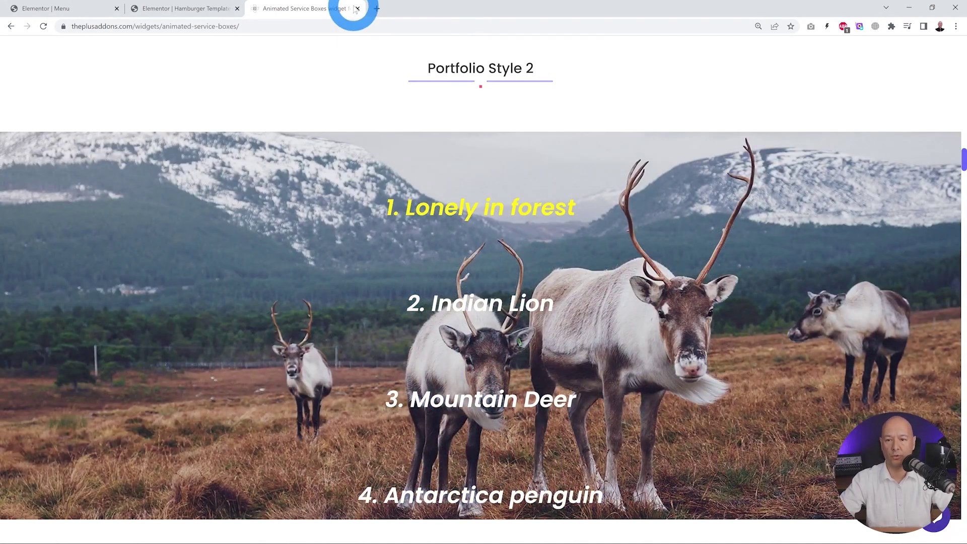
{"action": "left_click", "coordinate": [358, 9]}
{"action": "left_click", "coordinate": [171, 146]}
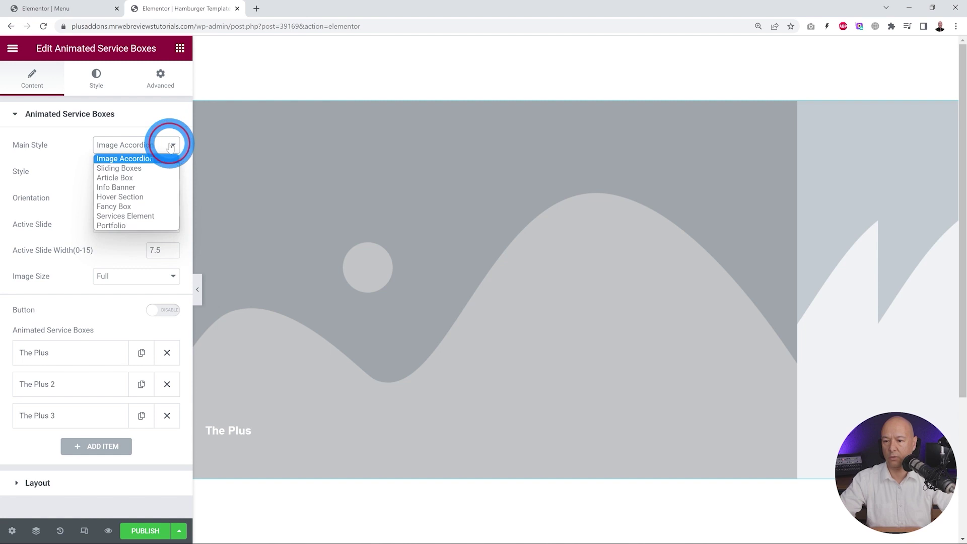
- Set the widget's Main Style to Portfolio and its Style to Style 2
{"action": "left_click", "coordinate": [143, 225]}
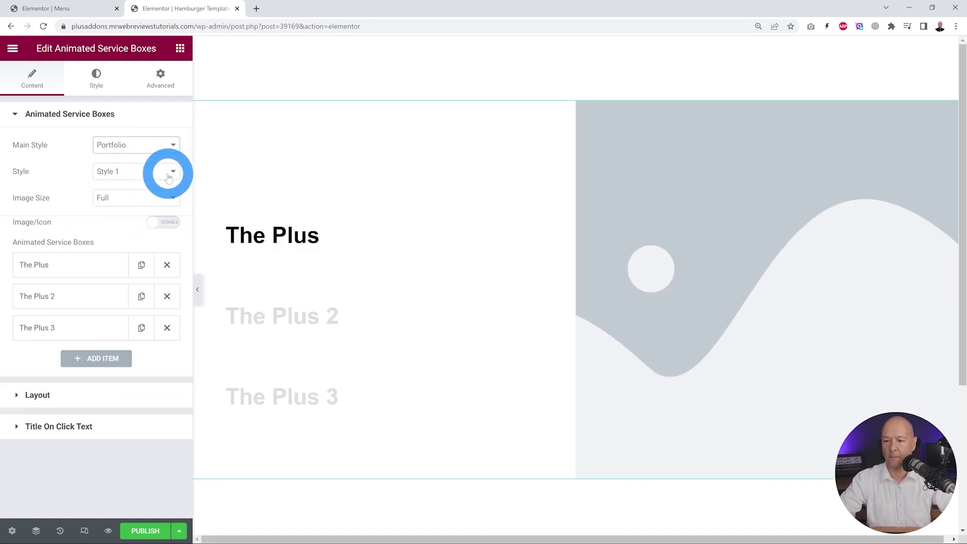
{"action": "left_click", "coordinate": [168, 174]}
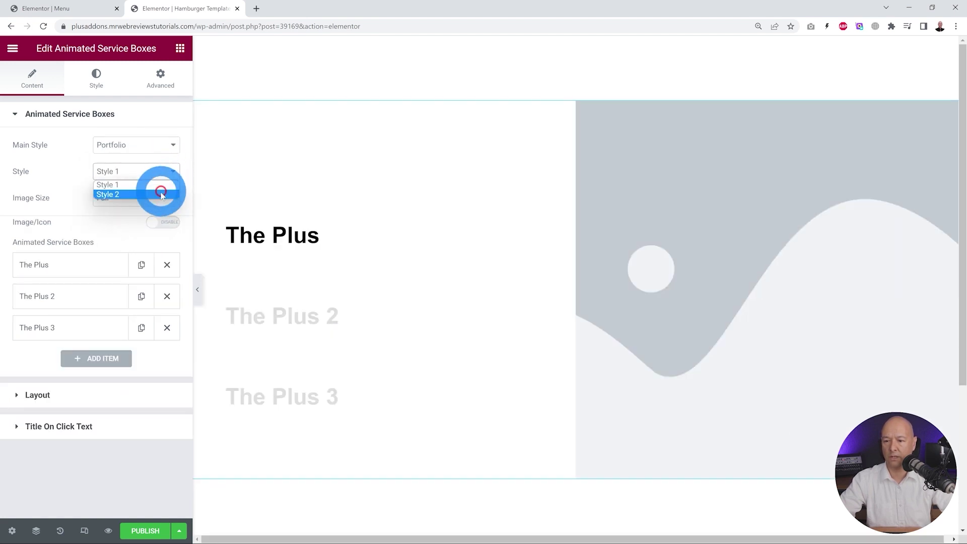
{"action": "left_click", "coordinate": [161, 196]}
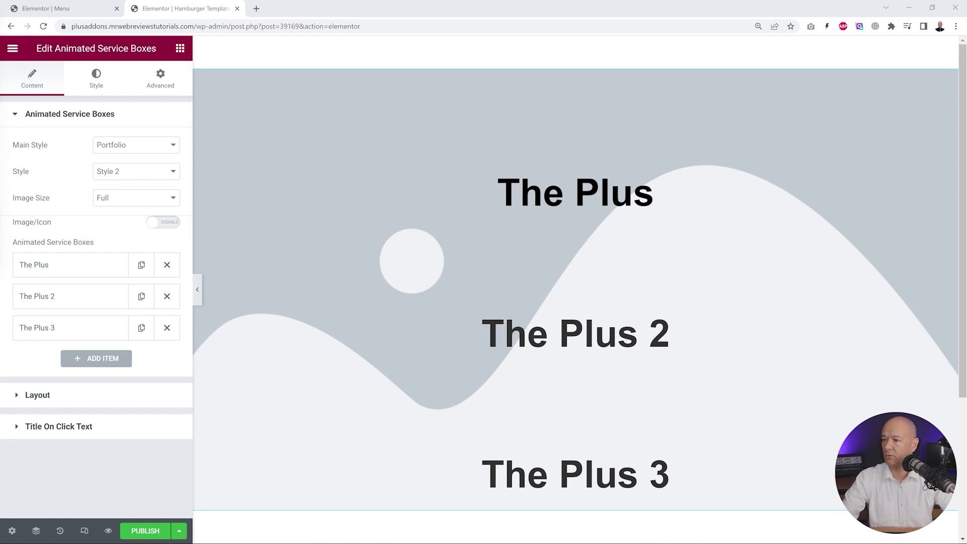
- Retitle the first service box item from 'The Plus' to 'Home'
{"action": "left_click", "coordinate": [85, 266]}
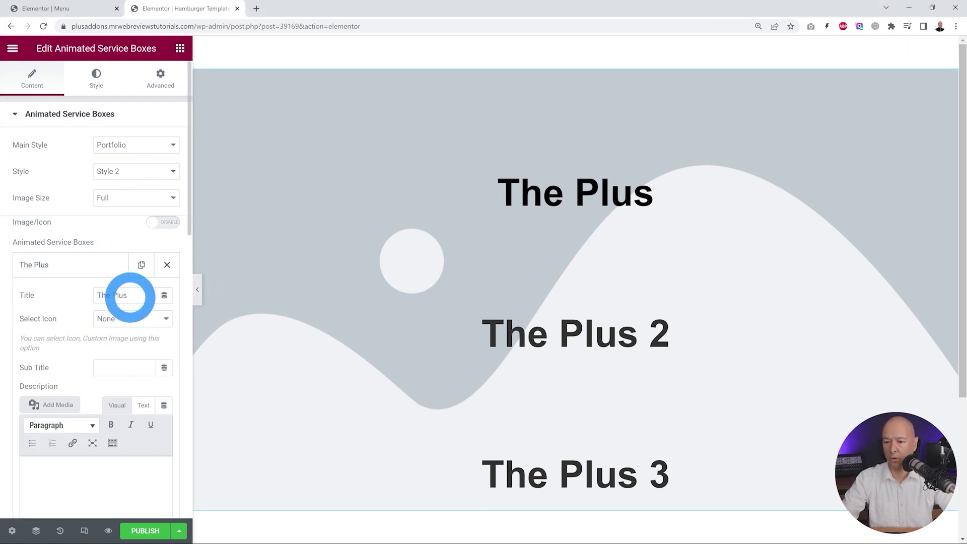
{"action": "left_click_drag", "start_coordinate": [129, 296], "coordinate": [50, 297]}
{"action": "type", "text": "Home"}
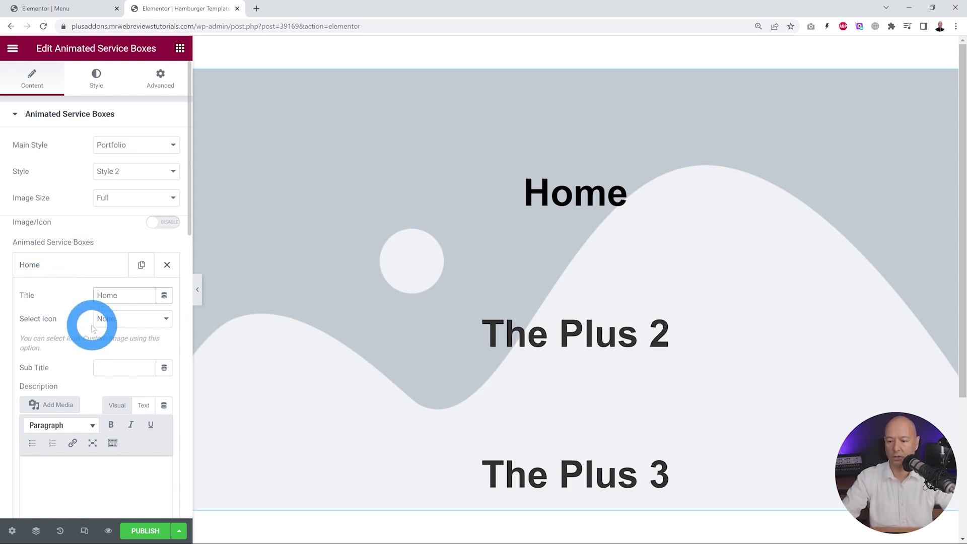
{"action": "scroll", "coordinate": [96, 317], "scroll_direction": "down", "scroll_amount": 5}
{"action": "left_click_drag", "start_coordinate": [190, 231], "coordinate": [190, 294]}
- Insert Project-1.jpg from the Media Library as the Home item's featured image
{"action": "left_click", "coordinate": [68, 219]}
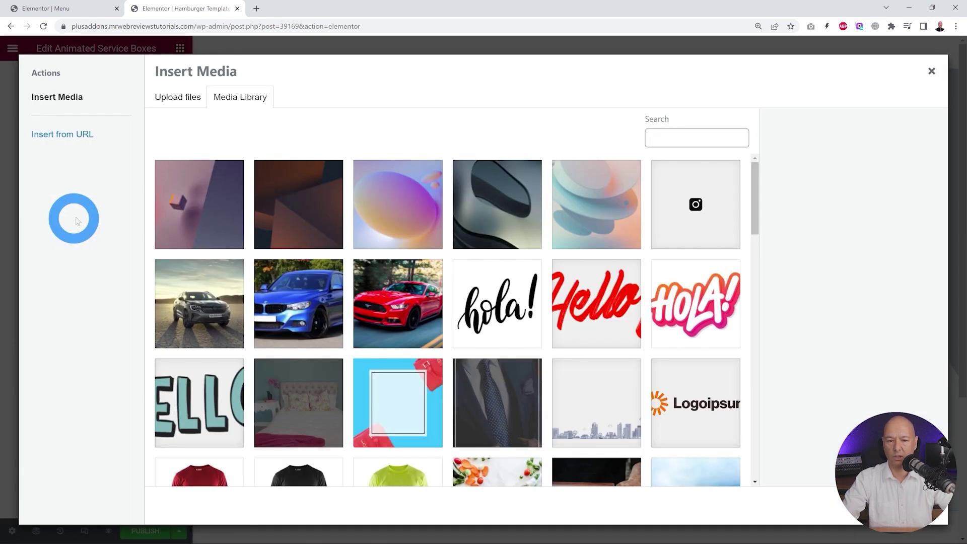
{"action": "left_click", "coordinate": [600, 190]}
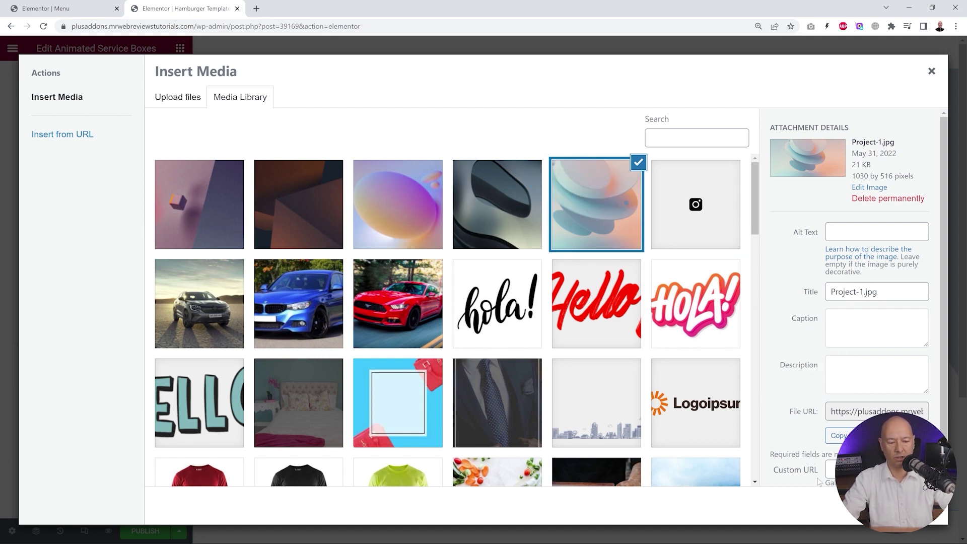
{"action": "left_click", "coordinate": [902, 508]}
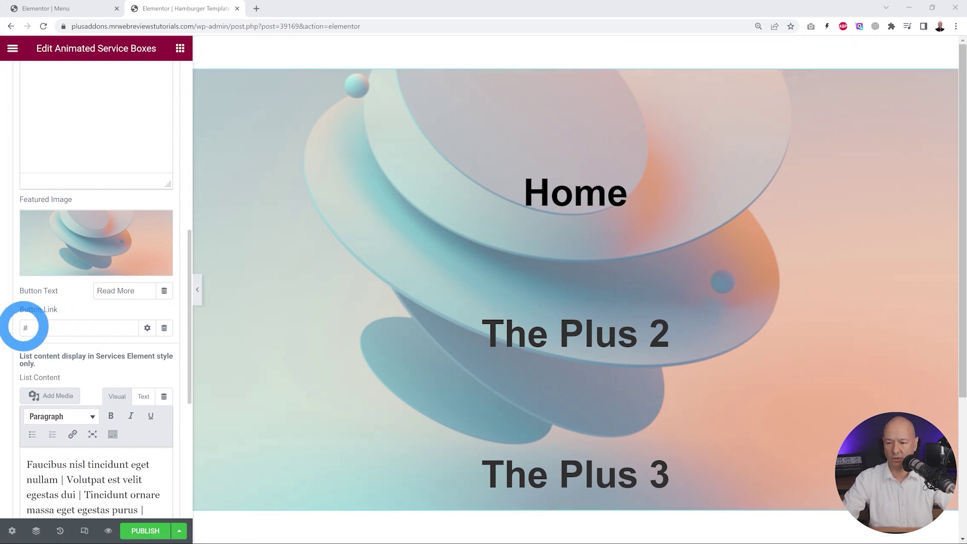
- Delete the placeholder List Content text from the item
{"action": "scroll", "coordinate": [115, 443], "scroll_direction": "down", "scroll_amount": 3}
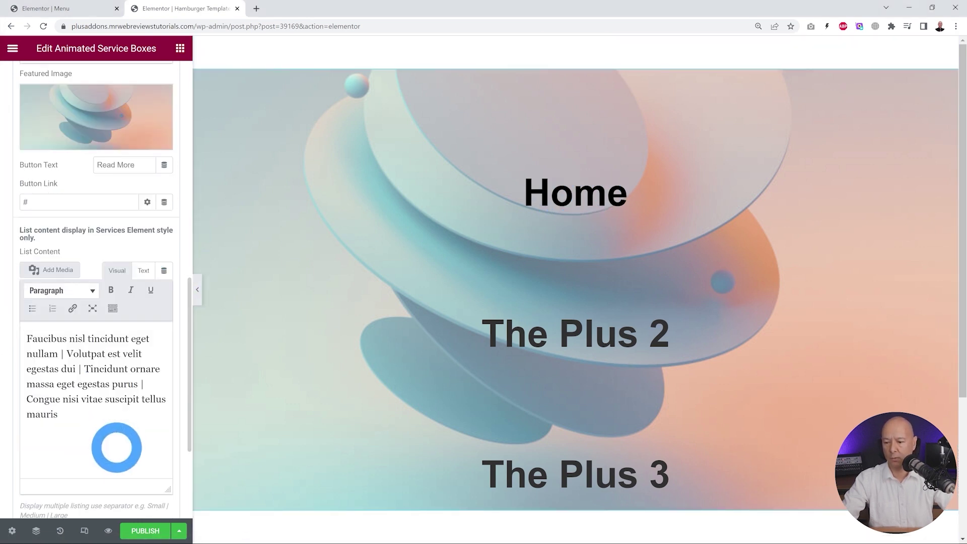
{"action": "left_click_drag", "start_coordinate": [59, 414], "coordinate": [24, 335]}
{"action": "key", "text": "Delete"}
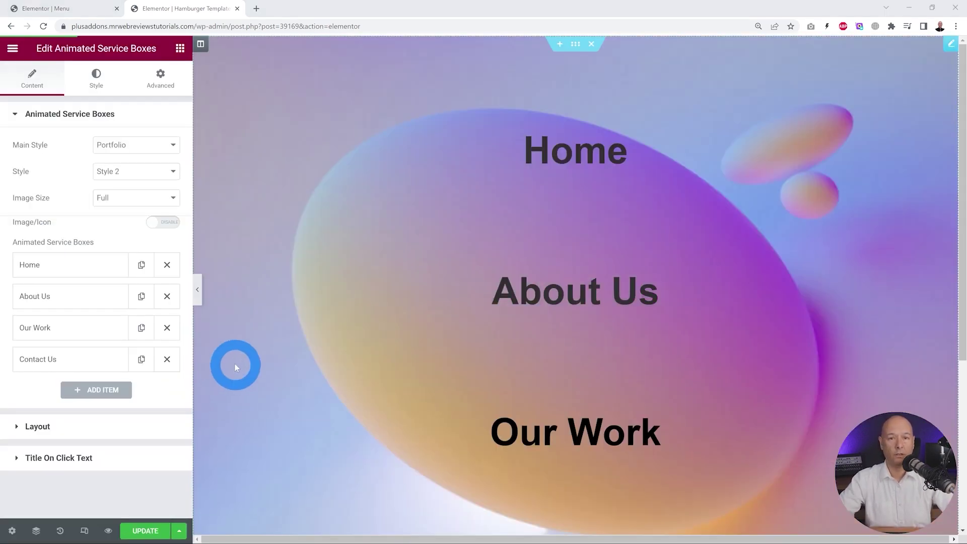
- Preview the Home, About Us and Our Work background images on the canvas
{"action": "left_click", "coordinate": [71, 209]}
{"action": "left_click", "coordinate": [39, 244]}
{"action": "left_click", "coordinate": [597, 174]}
{"action": "left_click", "coordinate": [583, 154]}
{"action": "left_click", "coordinate": [565, 287]}
{"action": "left_click", "coordinate": [590, 428]}
{"action": "left_click", "coordinate": [578, 292]}
{"action": "left_click", "coordinate": [586, 154]}
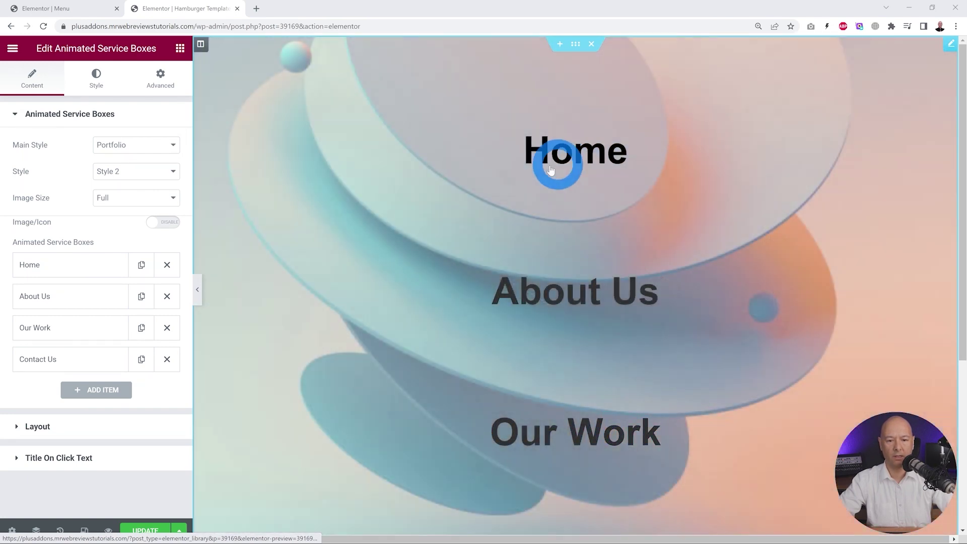
{"action": "left_click", "coordinate": [585, 308]}
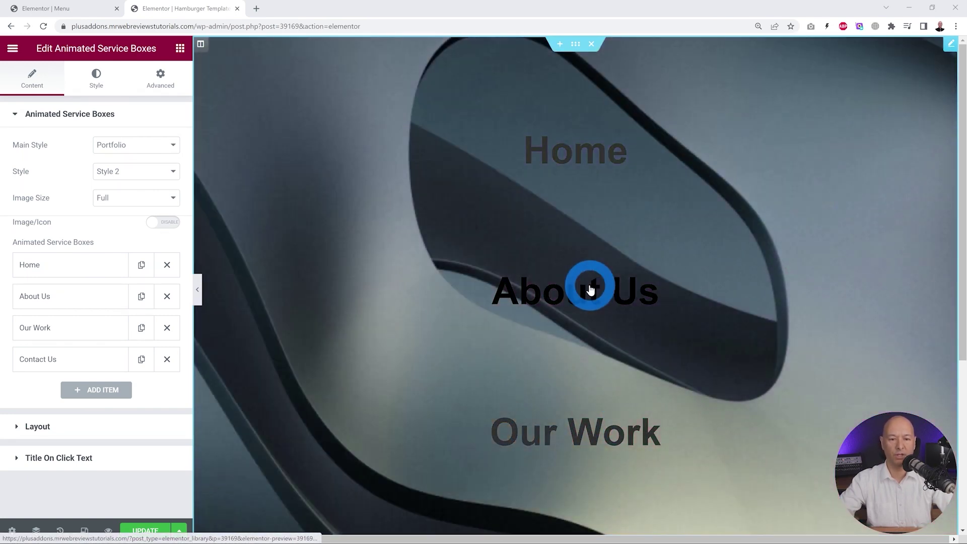
{"action": "left_click", "coordinate": [585, 406]}
- Select the Animated Service Boxes widget and show its Style tab Title settings
{"action": "left_click", "coordinate": [484, 362]}
{"action": "left_click", "coordinate": [143, 131]}
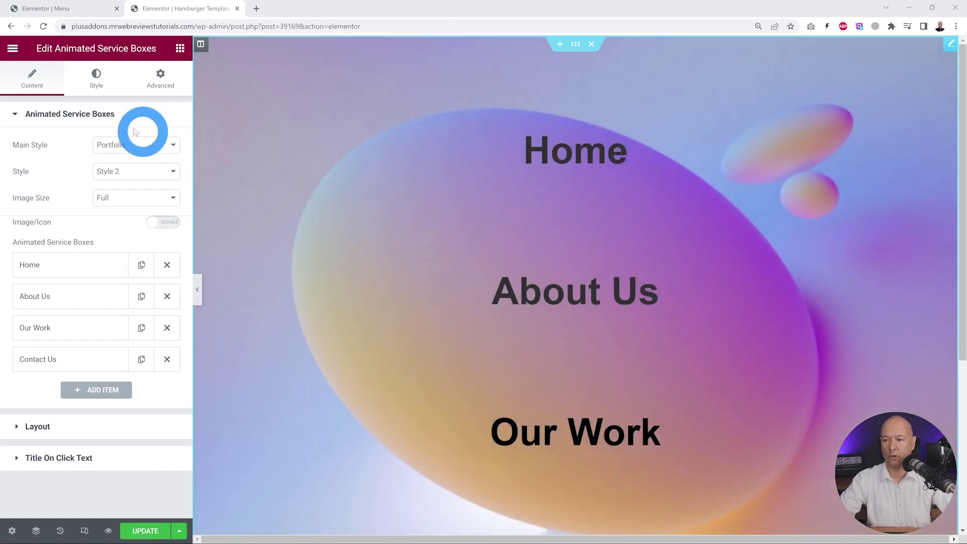
{"action": "left_click", "coordinate": [93, 83]}
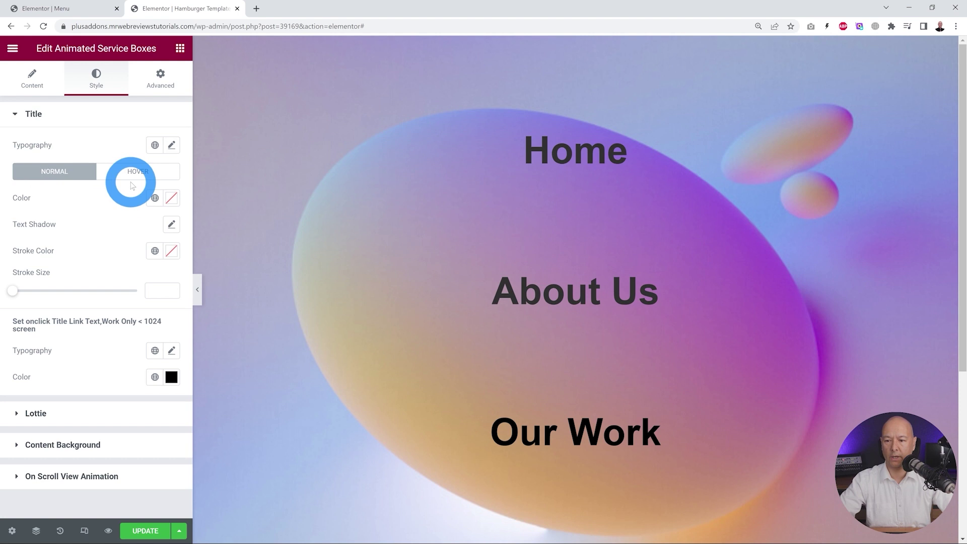
- Make the normal titles fully transparent with a #F9F9F9 stroke of size 1
{"action": "left_click", "coordinate": [171, 197]}
{"action": "left_click_drag", "start_coordinate": [161, 371], "coordinate": [30, 375]}
{"action": "left_click", "coordinate": [89, 229]}
{"action": "left_click", "coordinate": [171, 251]}
{"action": "left_click_drag", "start_coordinate": [103, 376], "coordinate": [25, 300]}
{"action": "left_click", "coordinate": [95, 231]}
{"action": "left_click", "coordinate": [186, 299]}
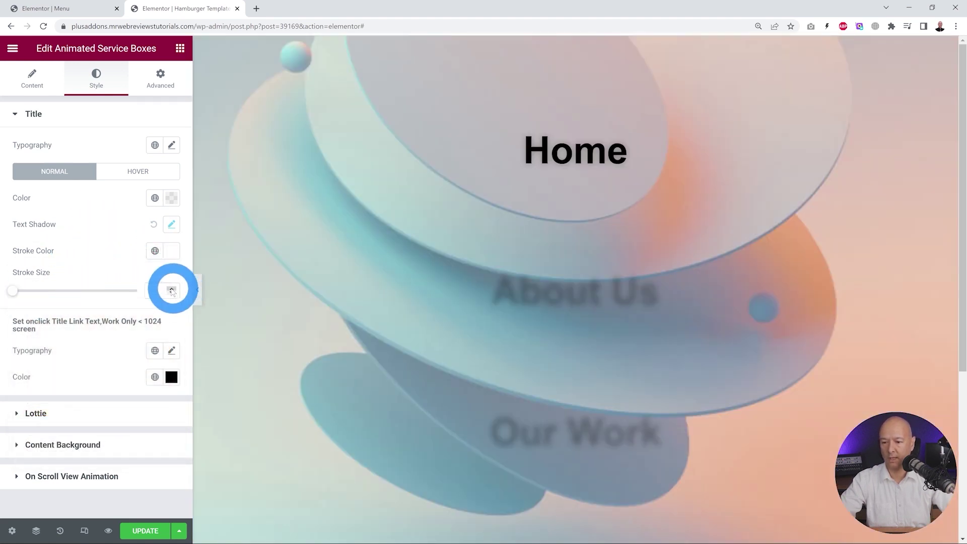
{"action": "left_click", "coordinate": [172, 288]}
{"action": "left_click", "coordinate": [112, 265]}
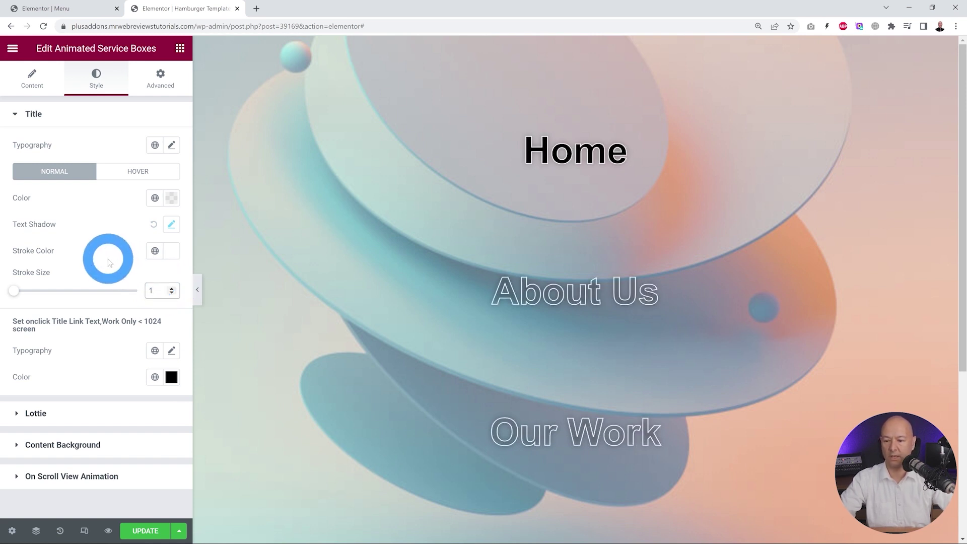
- Set the hover title colour to #FFFFFF and update the template
{"action": "left_click", "coordinate": [133, 171]}
{"action": "left_click", "coordinate": [118, 217]}
{"action": "left_click", "coordinate": [171, 198]}
{"action": "left_click_drag", "start_coordinate": [32, 248], "coordinate": [20, 242]}
{"action": "left_click", "coordinate": [119, 241]}
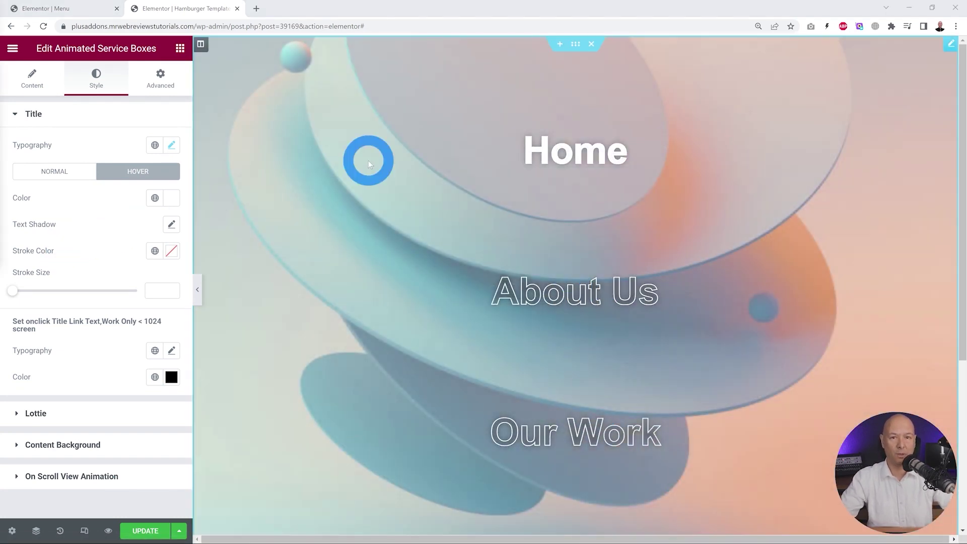
{"action": "left_click", "coordinate": [152, 529]}
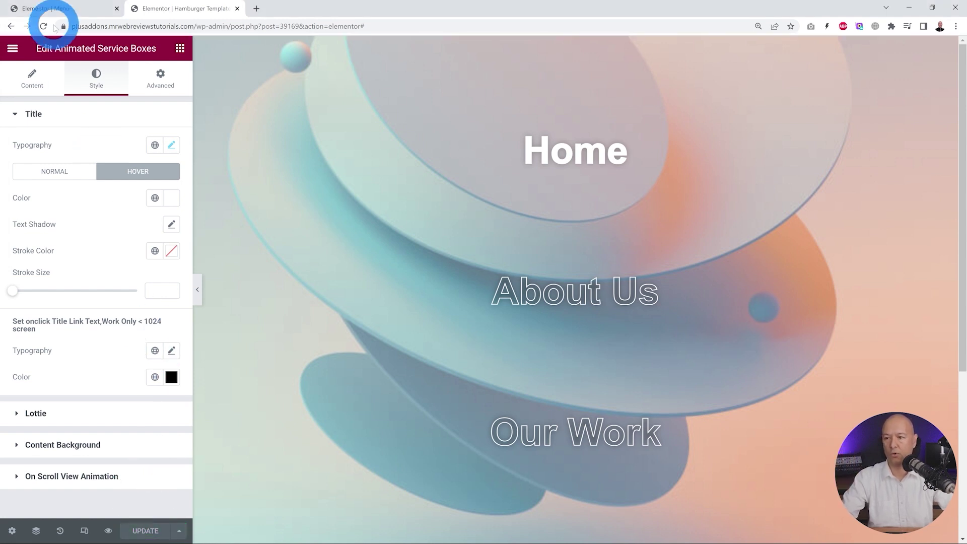
{"action": "left_click", "coordinate": [63, 6]}
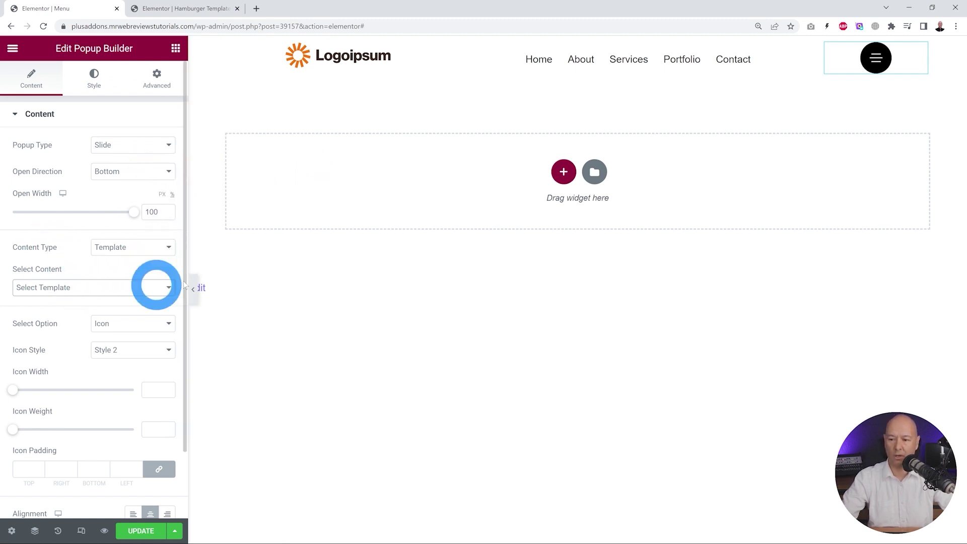
- Set the Menu popup's content to Hamburger Template 1 (page), update, and preview it
{"action": "left_click", "coordinate": [161, 291]}
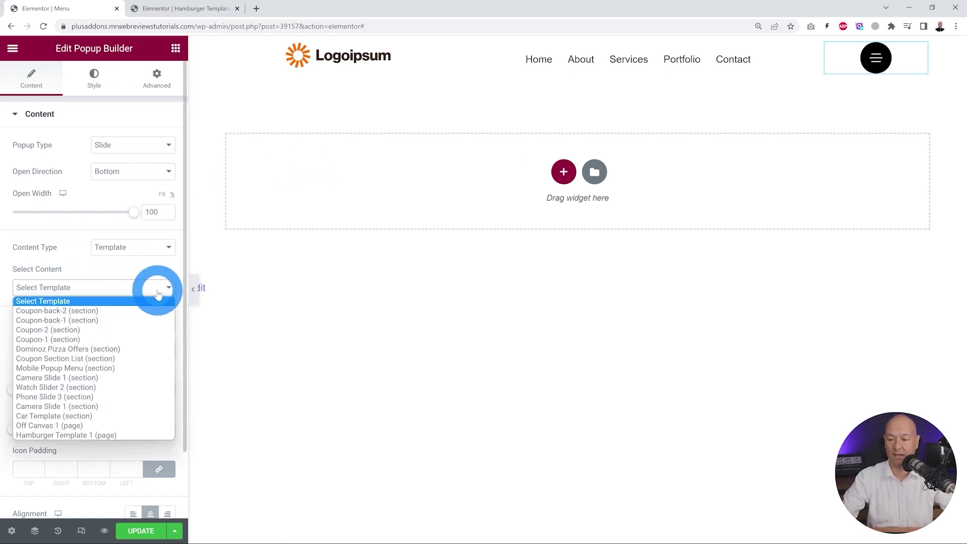
{"action": "left_click", "coordinate": [62, 436]}
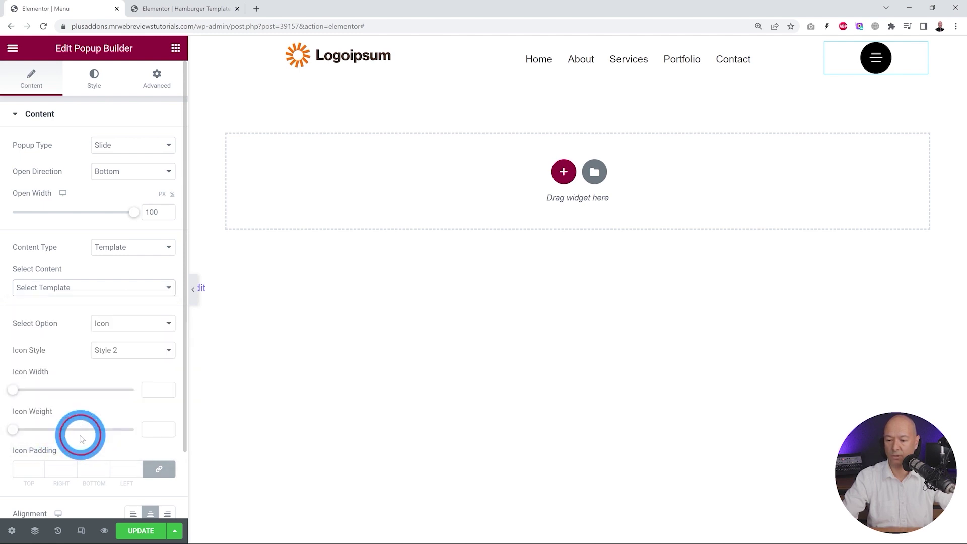
{"action": "left_click", "coordinate": [136, 533]}
{"action": "left_click", "coordinate": [104, 497]}
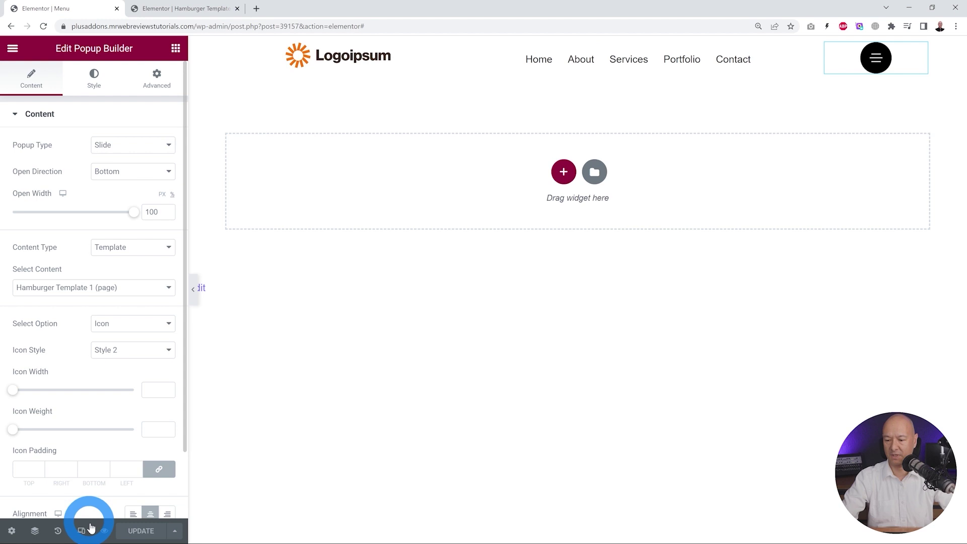
{"action": "left_click", "coordinate": [105, 532]}
{"action": "left_click", "coordinate": [152, 251]}
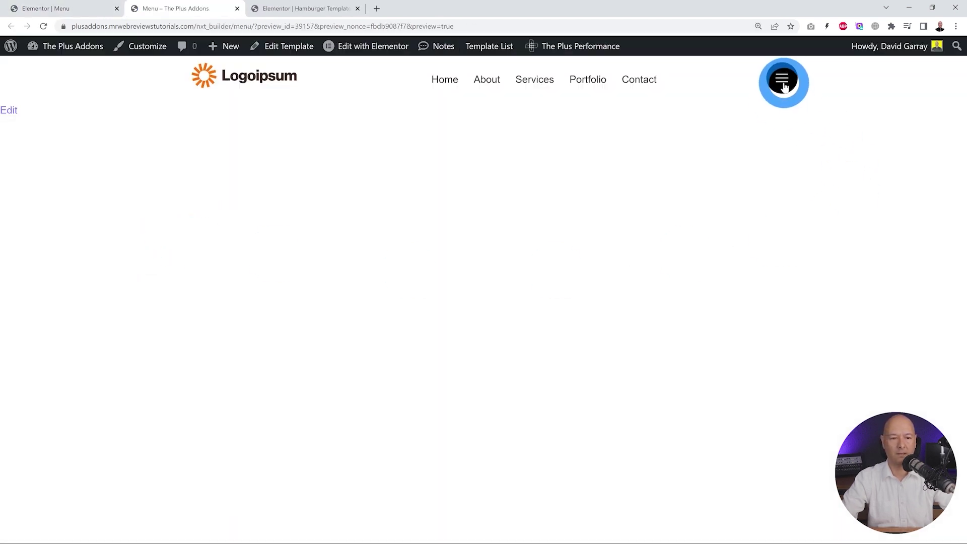
- Test the hamburger menu's hover image swaps in preview, close it, and return to Saved Templates
{"action": "left_click", "coordinate": [784, 86]}
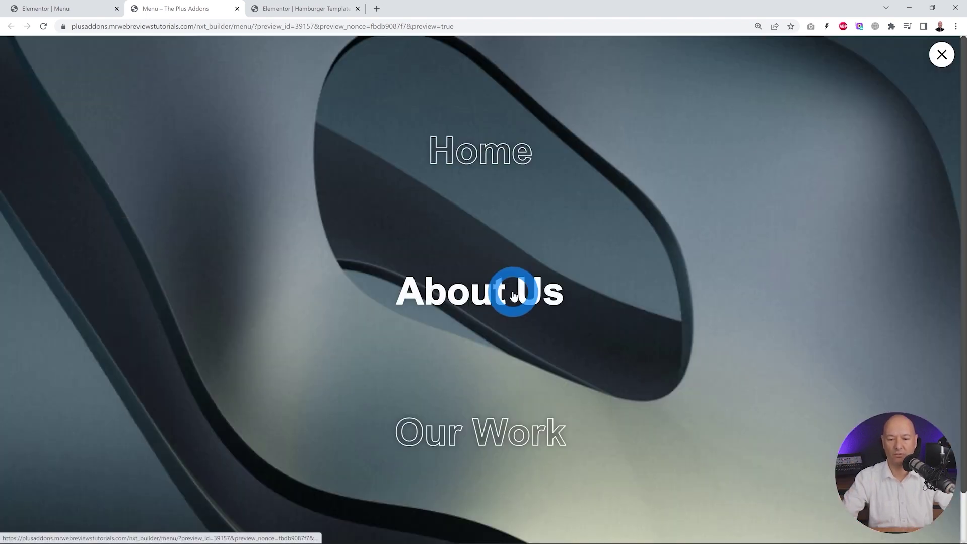
{"action": "scroll", "coordinate": [499, 428], "scroll_direction": "down", "scroll_amount": 1}
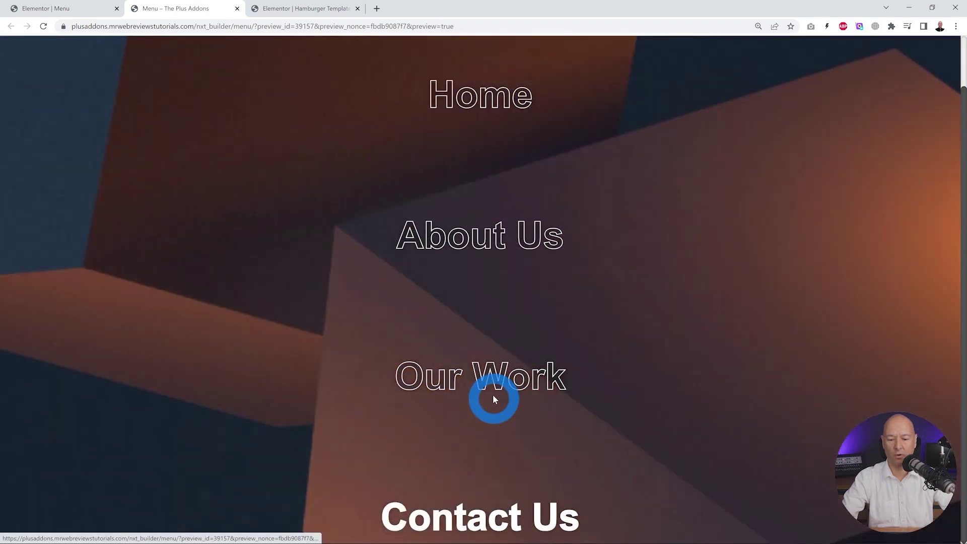
{"action": "scroll", "coordinate": [491, 303], "scroll_direction": "up", "scroll_amount": 1}
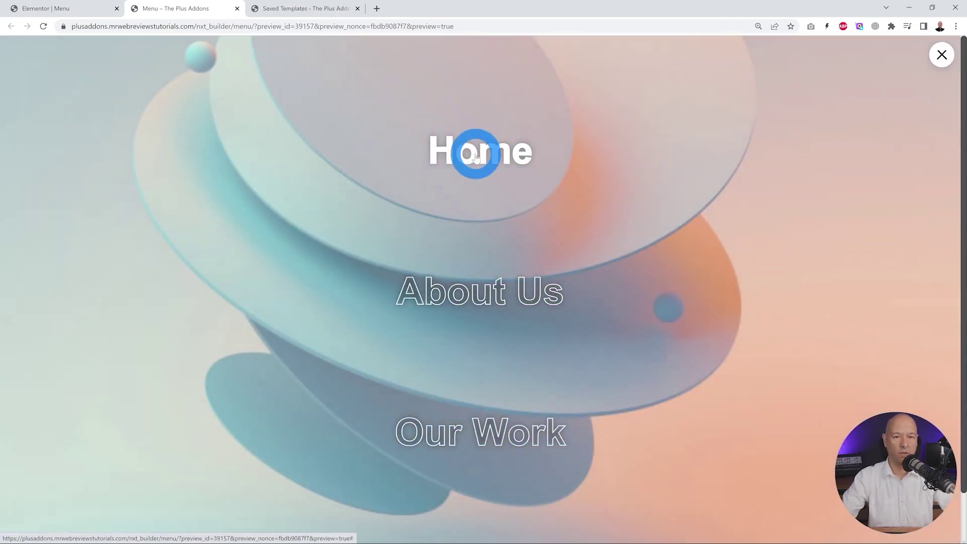
{"action": "left_click", "coordinate": [941, 56]}
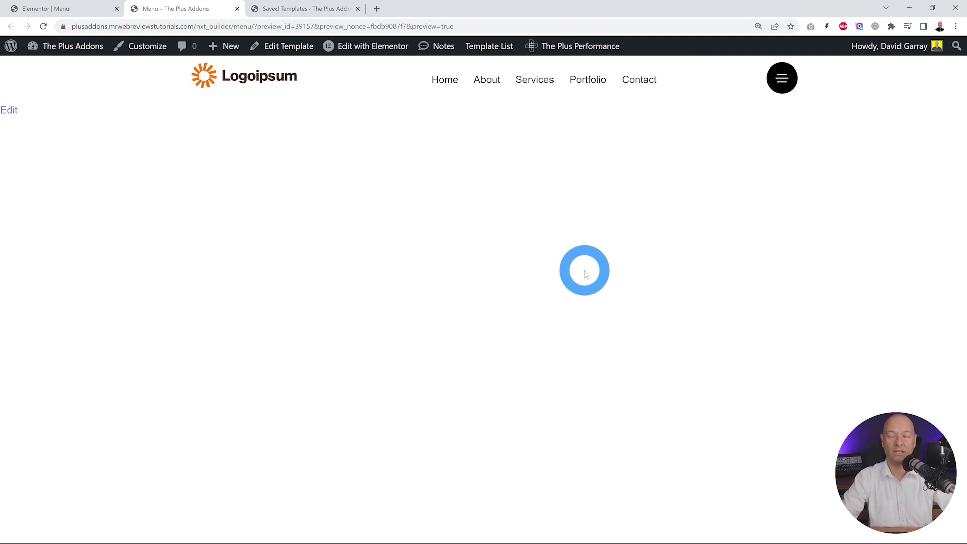
{"action": "left_click", "coordinate": [305, 9]}
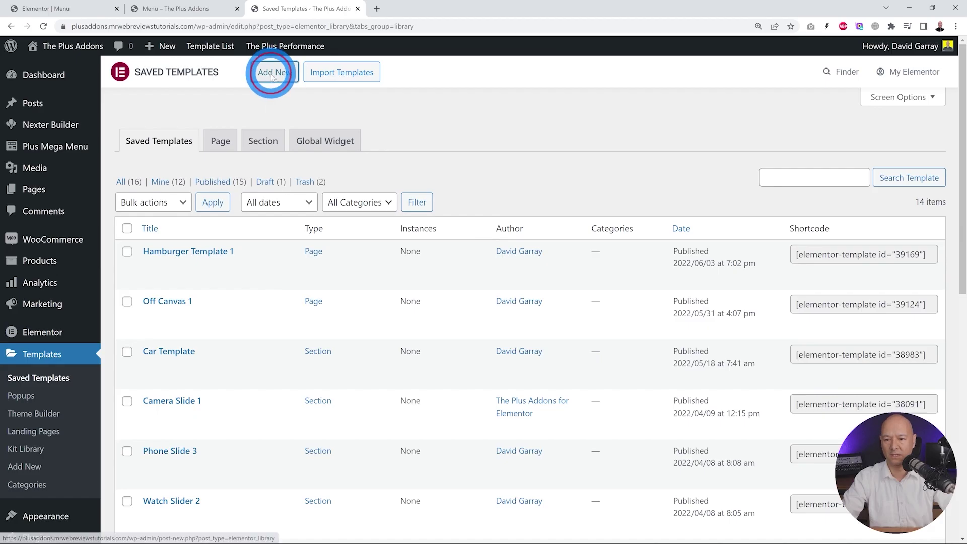
- Create a Page template named 'Hamburger Template 2' and open its Page Settings
{"action": "left_click", "coordinate": [273, 71]}
{"action": "left_click", "coordinate": [596, 292]}
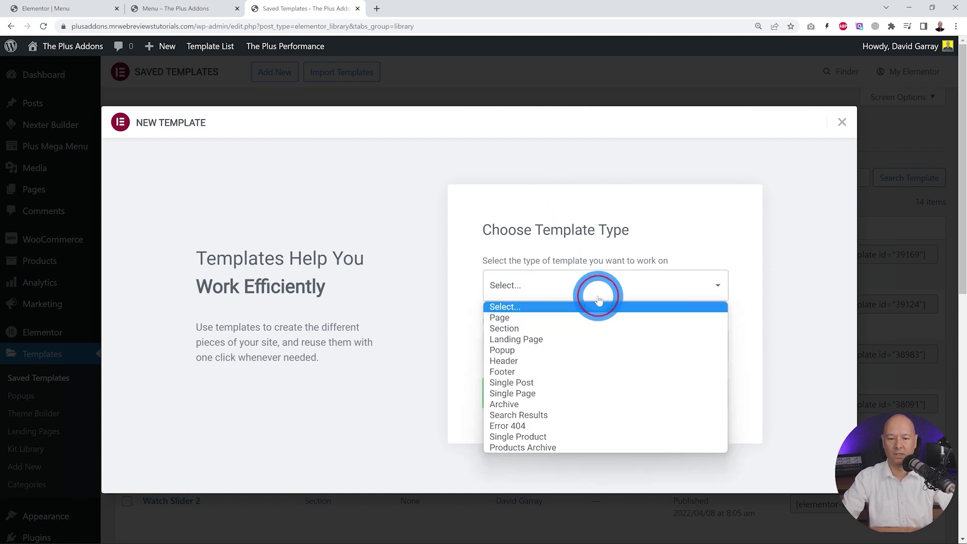
{"action": "left_click", "coordinate": [578, 316]}
{"action": "left_click", "coordinate": [636, 349]}
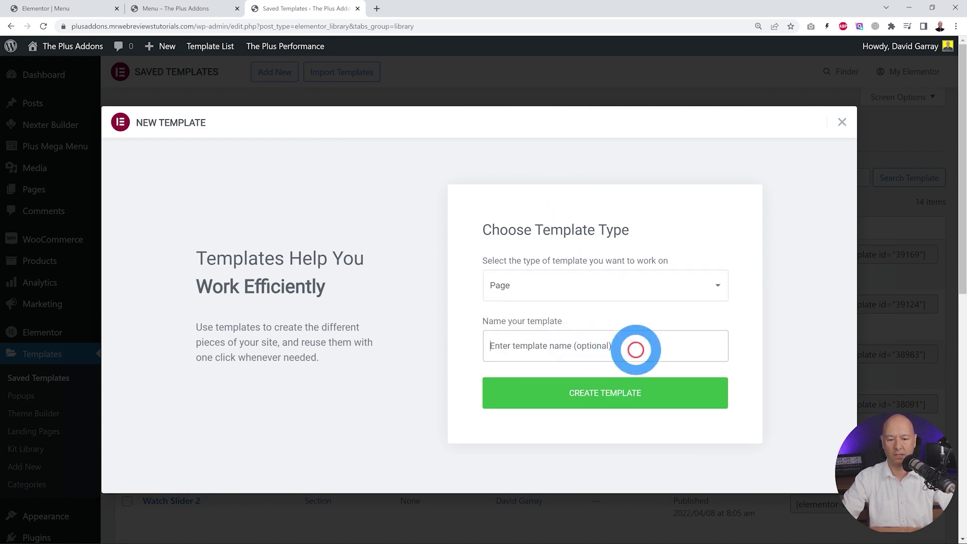
{"action": "type", "text": "Hamburger Template 2"}
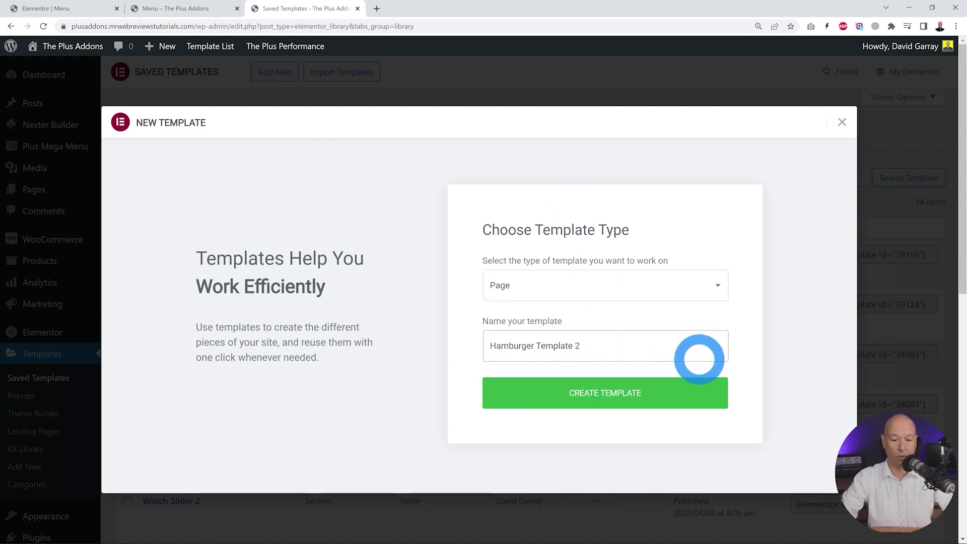
{"action": "left_click", "coordinate": [606, 398]}
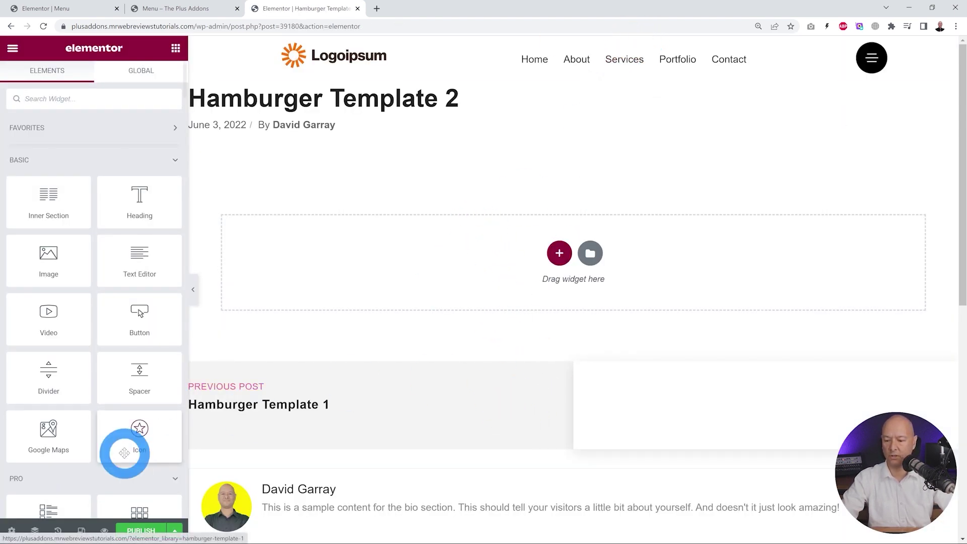
{"action": "left_click", "coordinate": [11, 530]}
- Switch the page layout to Elementor Canvas and add a single-column section
{"action": "left_click", "coordinate": [134, 259]}
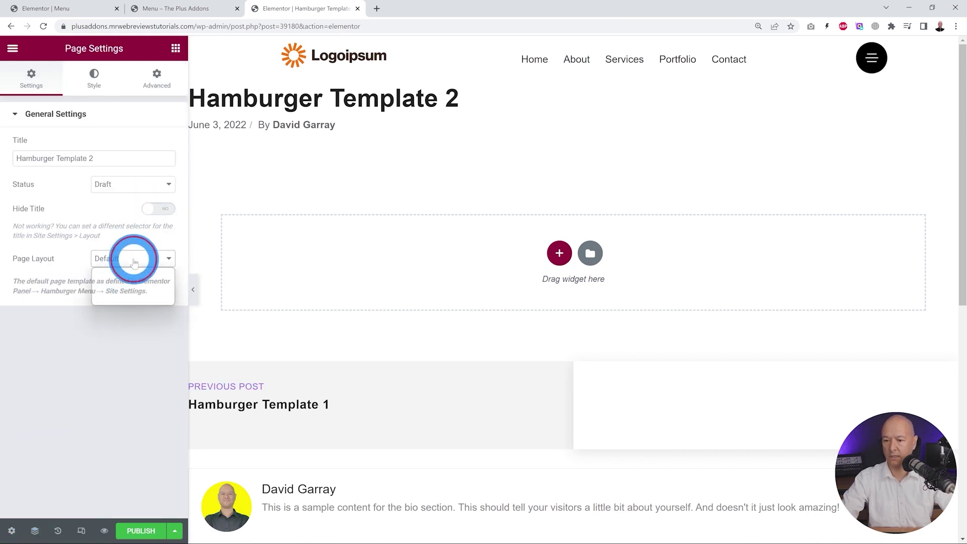
{"action": "left_click", "coordinate": [140, 278]}
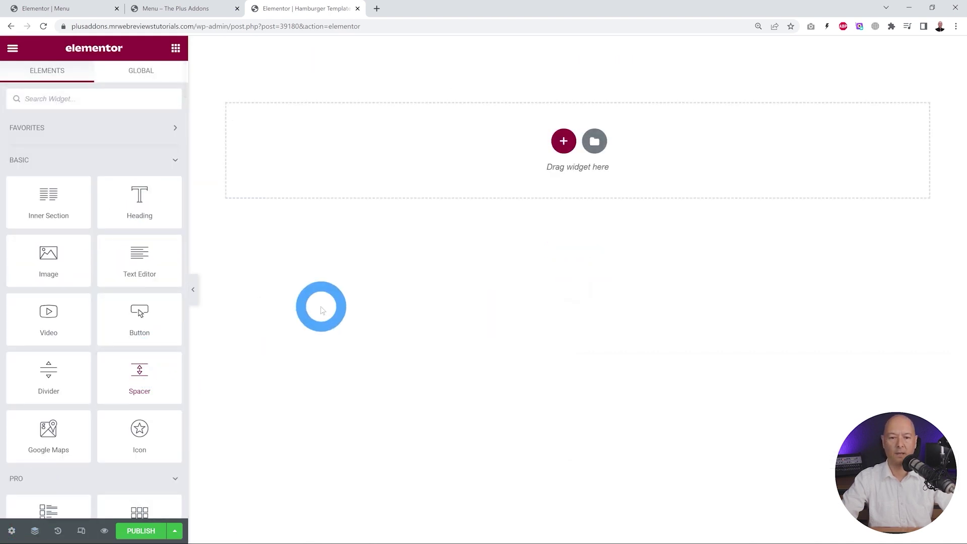
{"action": "left_click", "coordinate": [563, 141]}
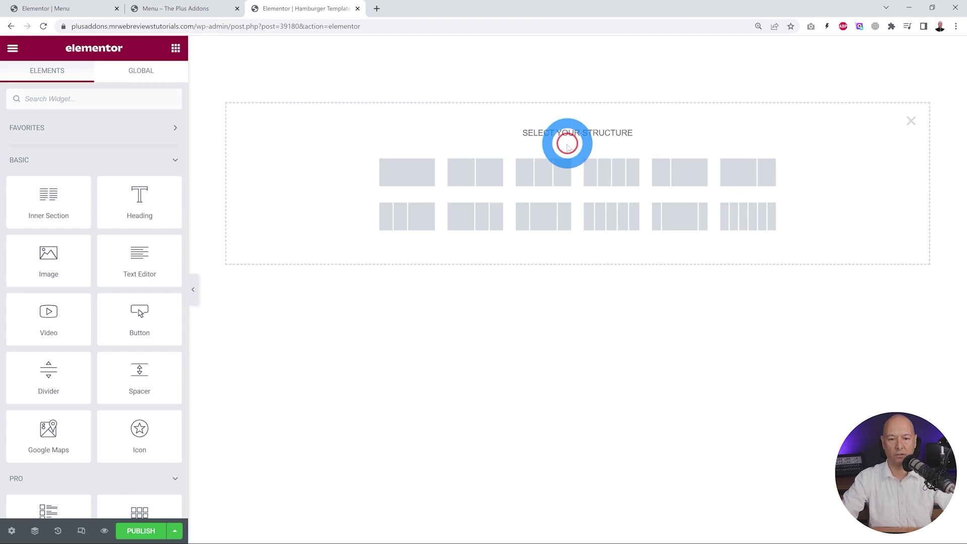
{"action": "left_click", "coordinate": [416, 173]}
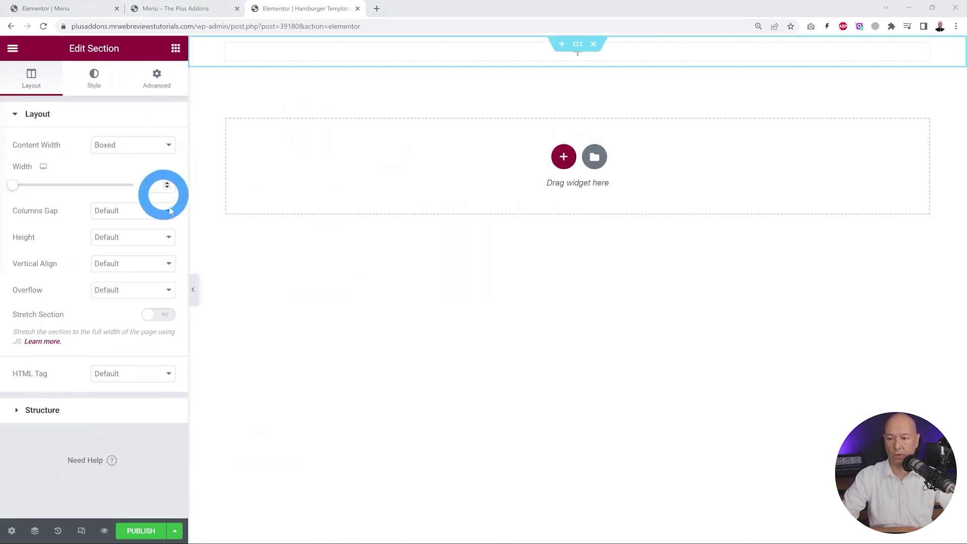
- Give the section a minimum height of 100 VH
{"action": "left_click", "coordinate": [167, 244]}
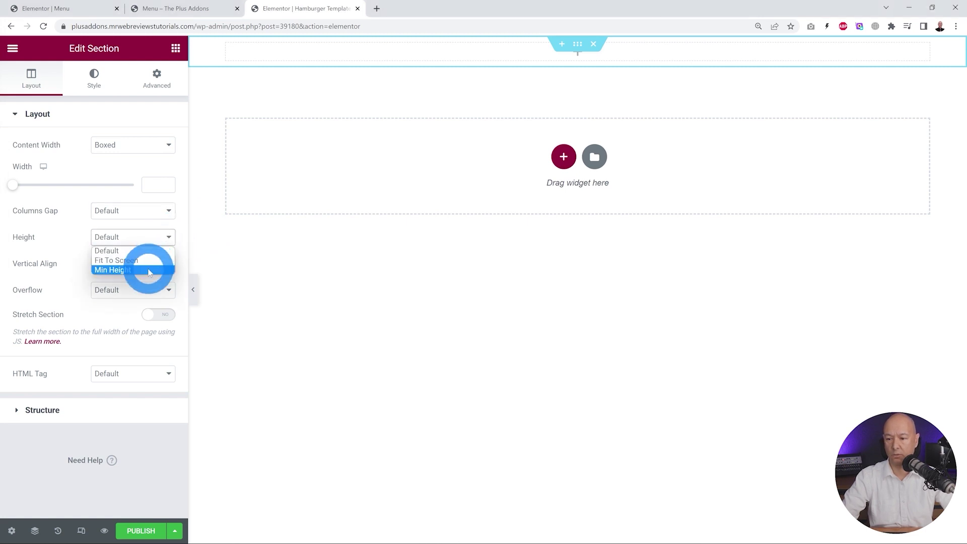
{"action": "left_click", "coordinate": [147, 268]}
{"action": "double_click", "coordinate": [153, 278]}
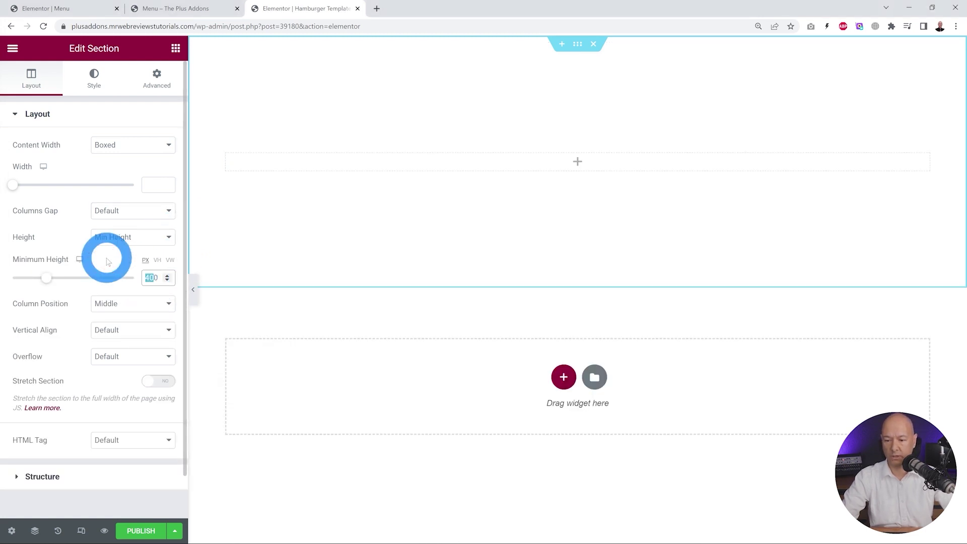
{"action": "type", "text": "100"}
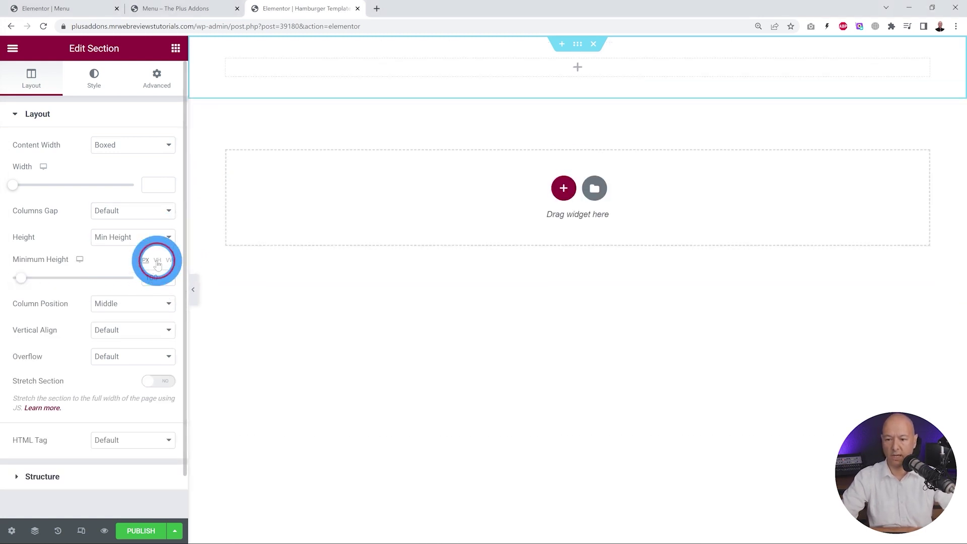
{"action": "left_click", "coordinate": [158, 260]}
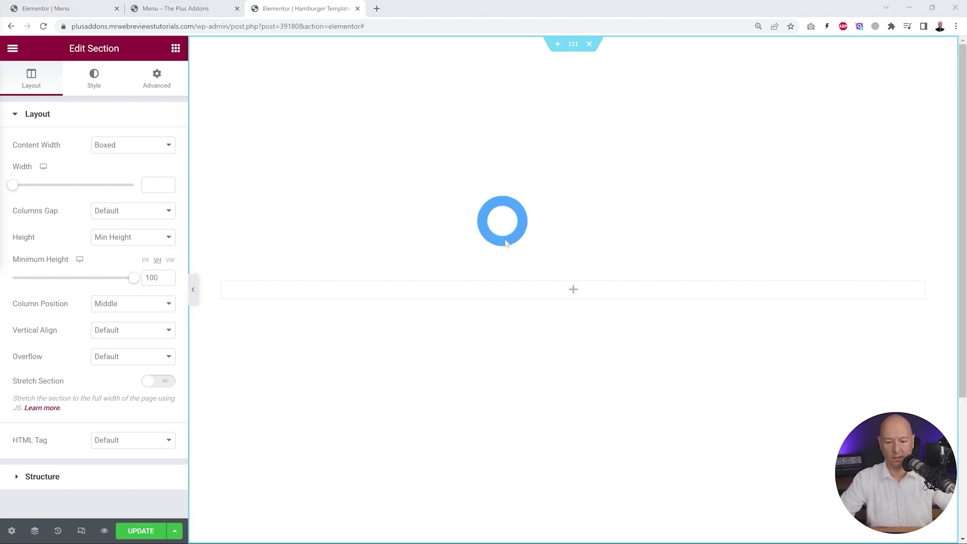
{"action": "left_click", "coordinate": [99, 88]}
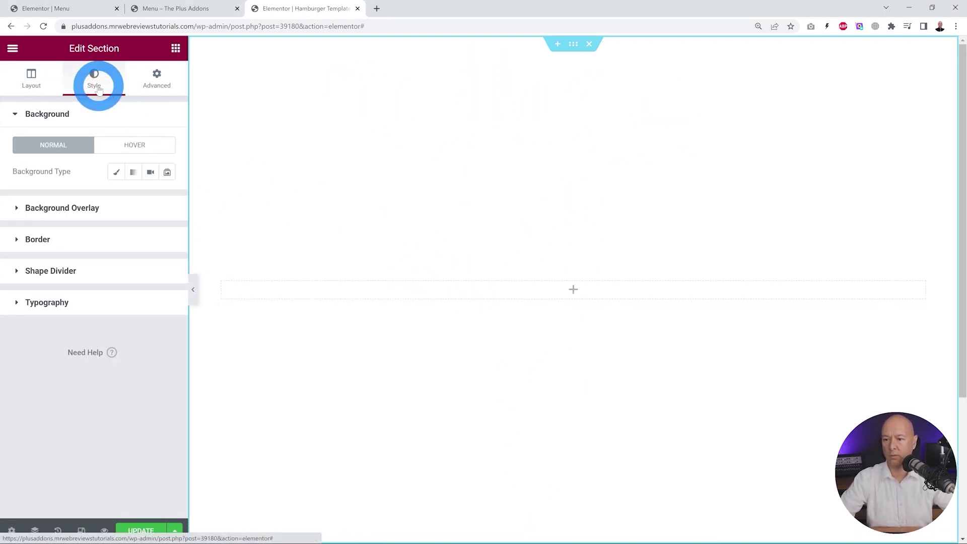
- Set the section background to a gradient from black #000000 to dark grey #282828
{"action": "left_click", "coordinate": [133, 173]}
{"action": "left_click", "coordinate": [166, 198]}
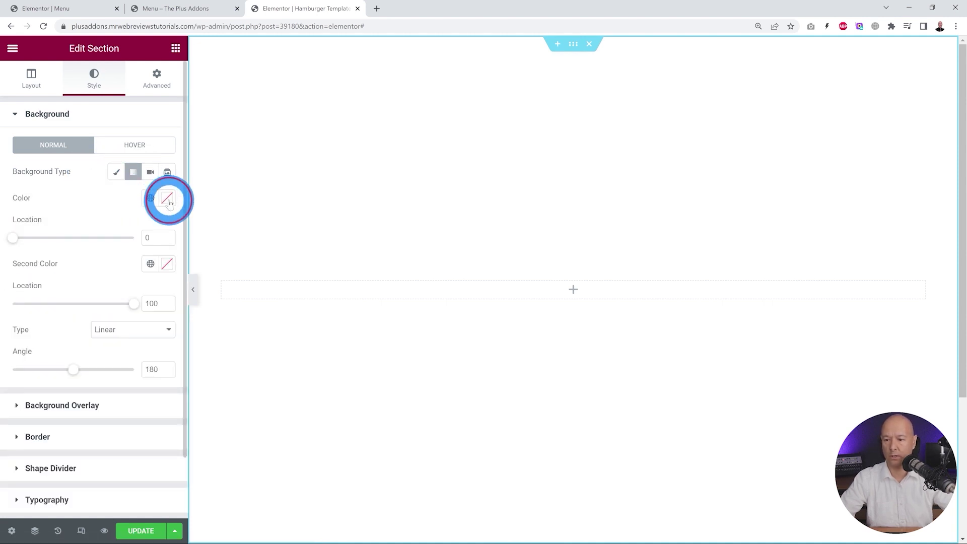
{"action": "left_click_drag", "start_coordinate": [86, 330], "coordinate": [7, 368]}
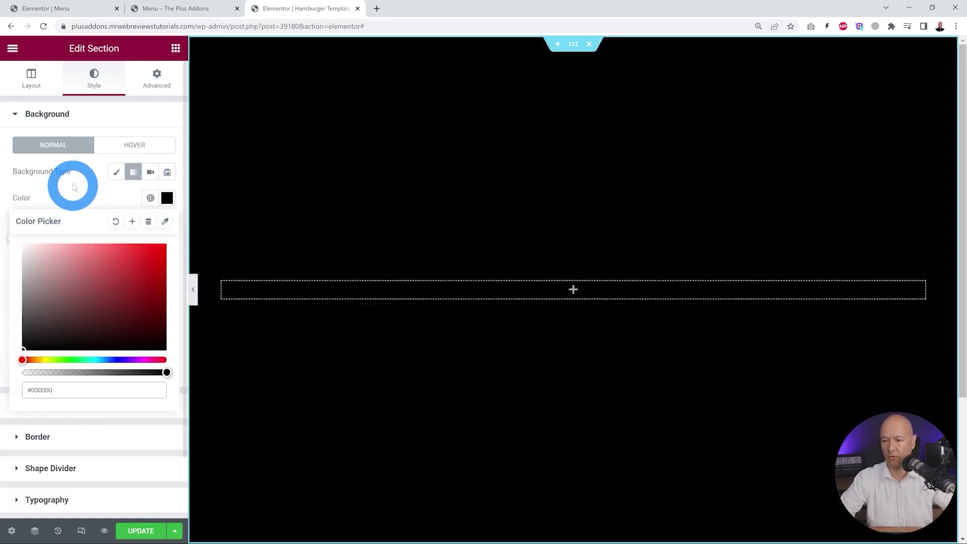
{"action": "left_click", "coordinate": [71, 183]}
{"action": "left_click", "coordinate": [167, 264]}
{"action": "mouse_move", "coordinate": [68, 385]}
{"action": "left_mouse_down"}
{"action": "mouse_move", "coordinate": [19, 393]}
{"action": "mouse_move", "coordinate": [20, 401]}
{"action": "left_mouse_up"}
{"action": "left_click", "coordinate": [92, 198]}
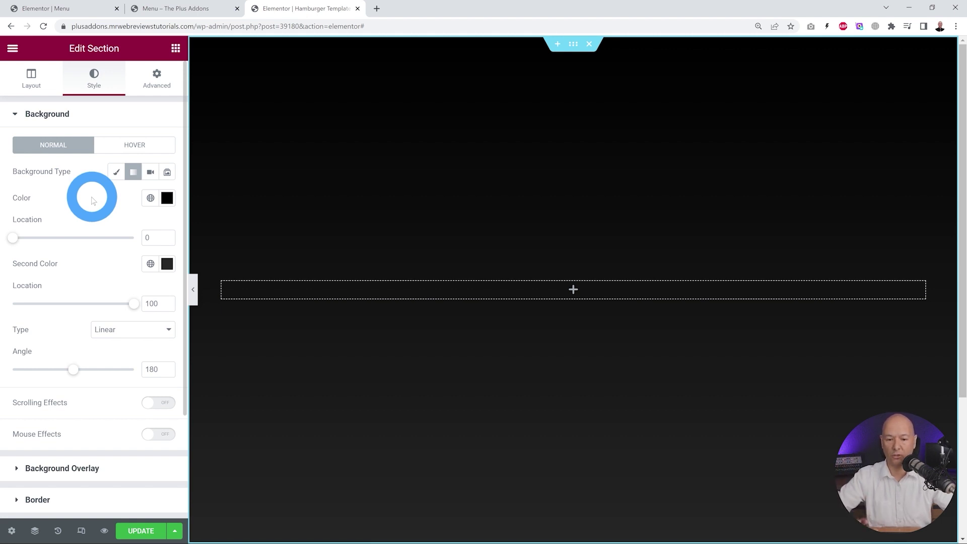
- Search the widget panel for 'advanced'
{"action": "left_click", "coordinate": [176, 48]}
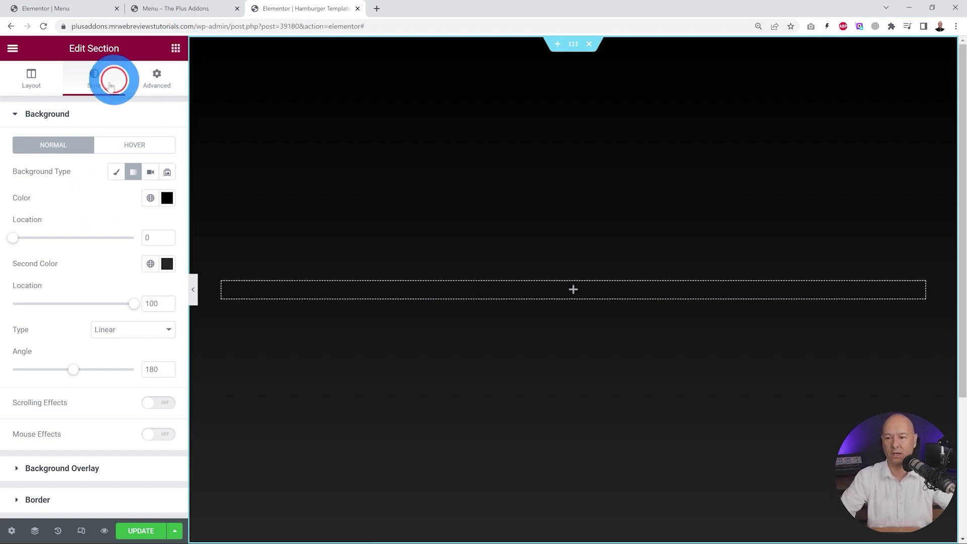
{"action": "left_click", "coordinate": [75, 103]}
{"action": "type", "text": "advanced"}
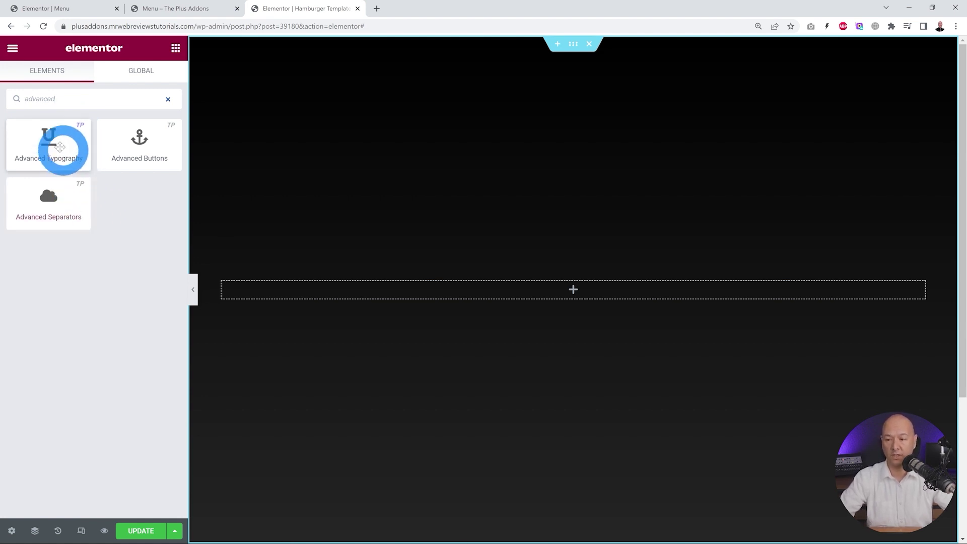
- Drag an Advanced Typography widget into the section and change its text to Home
{"action": "left_click_drag", "start_coordinate": [60, 146], "coordinate": [342, 296]}
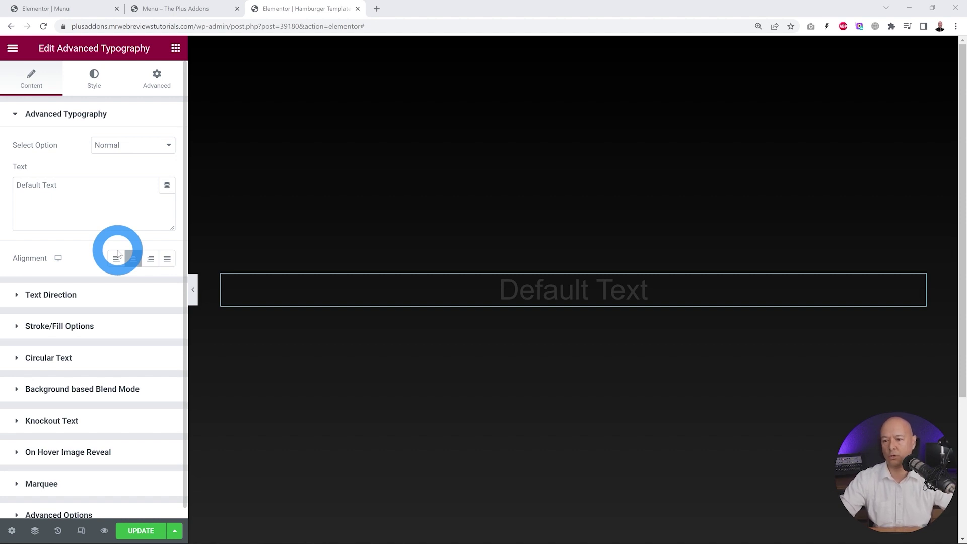
{"action": "double_click", "coordinate": [73, 191]}
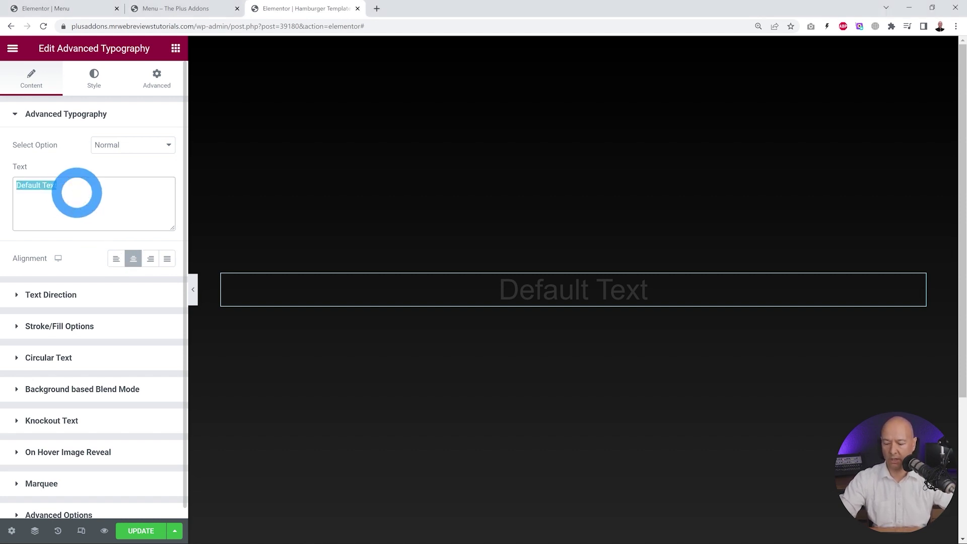
{"action": "type", "text": "Home"}
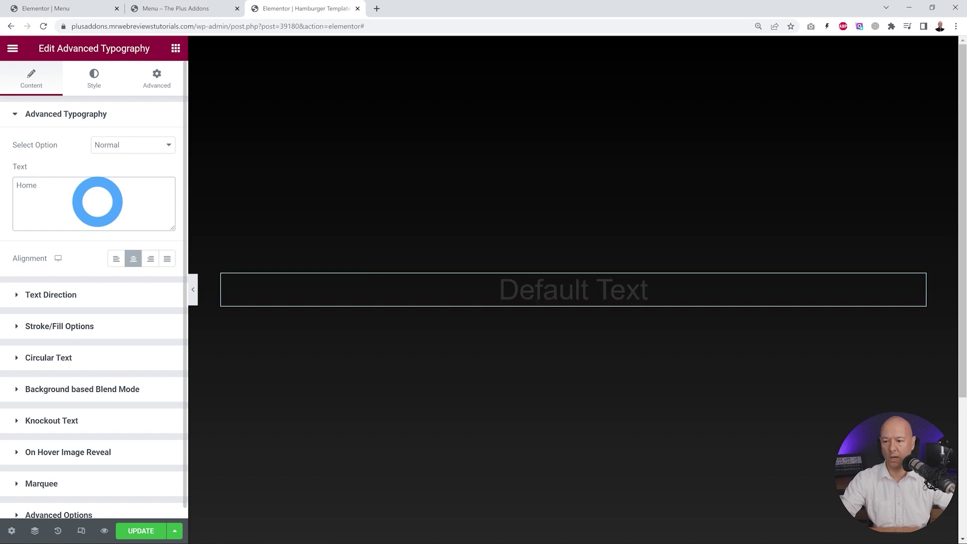
- Turn on the On Hover Image Reveal option for the Home text
{"action": "scroll", "coordinate": [101, 353], "scroll_direction": "down", "scroll_amount": 1}
{"action": "left_click", "coordinate": [106, 451]}
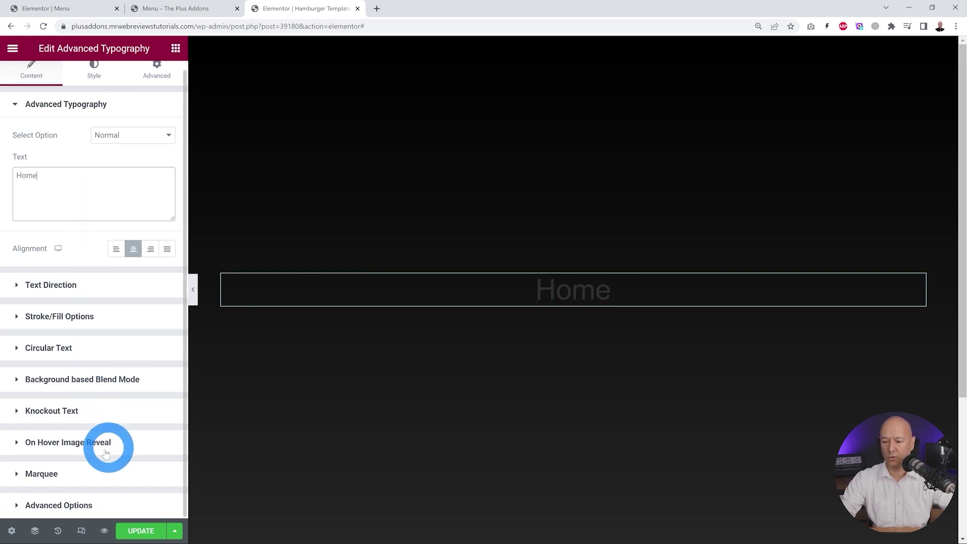
{"action": "left_click", "coordinate": [83, 492]}
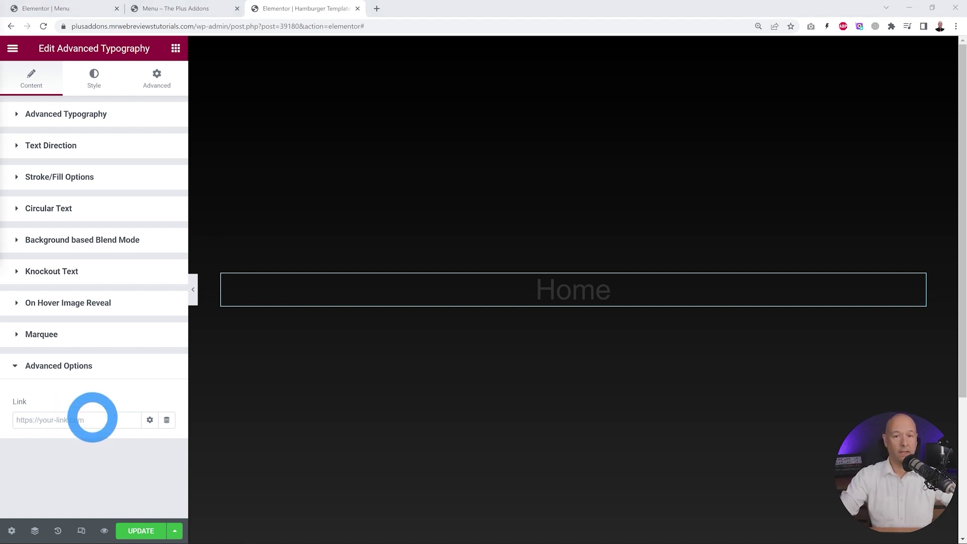
{"action": "left_click", "coordinate": [81, 305]}
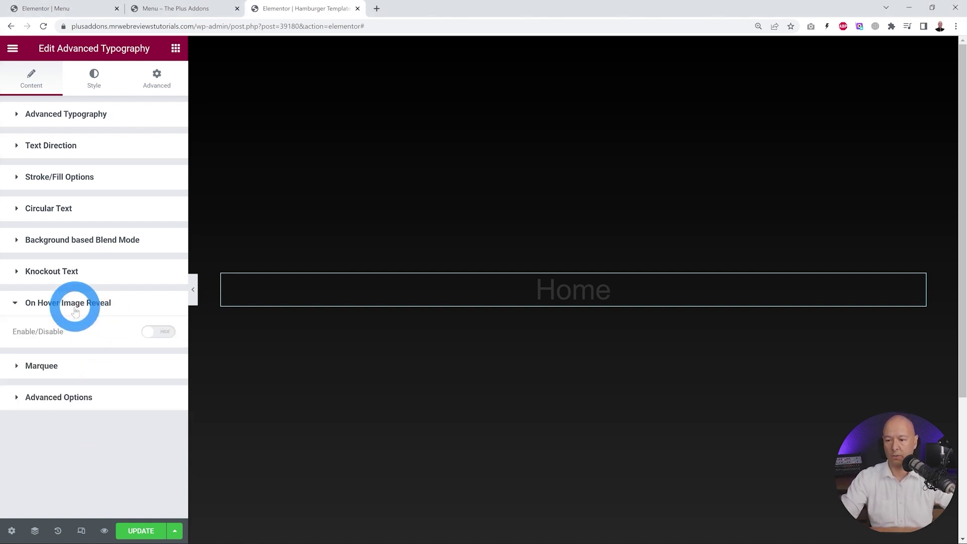
{"action": "left_click", "coordinate": [156, 331]}
- Use Project-1.jpg as the hover reveal image with Style 3
{"action": "left_click", "coordinate": [105, 397]}
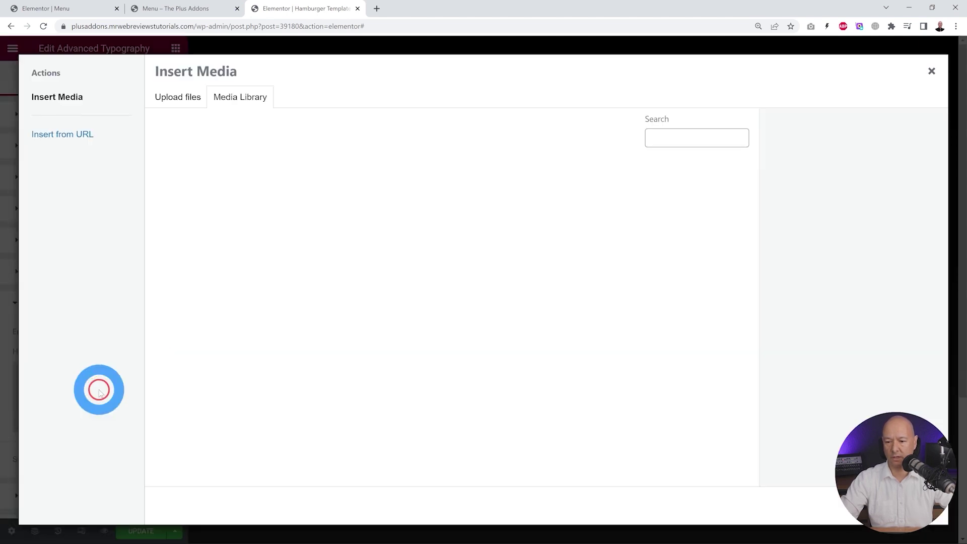
{"action": "left_click", "coordinate": [579, 229]}
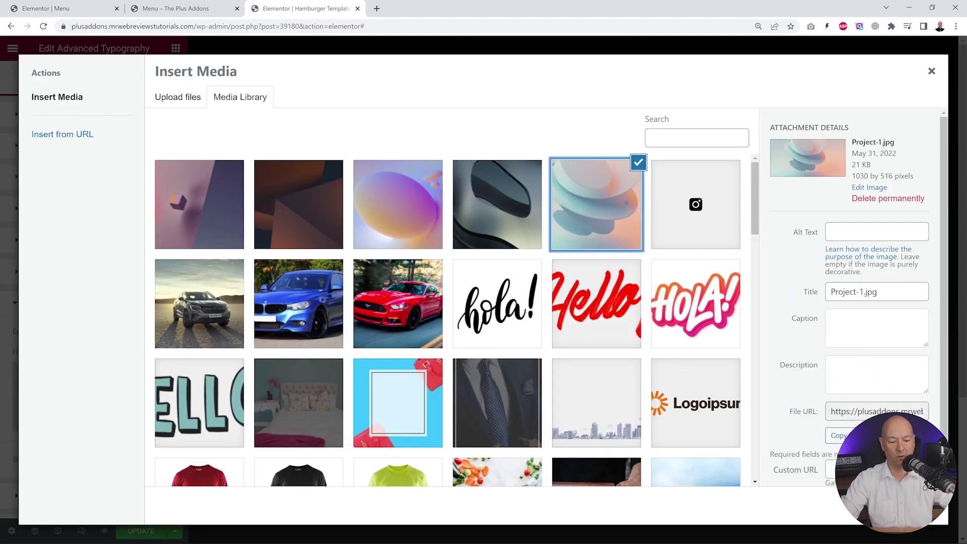
{"action": "left_click", "coordinate": [909, 509]}
{"action": "left_click", "coordinate": [139, 460]}
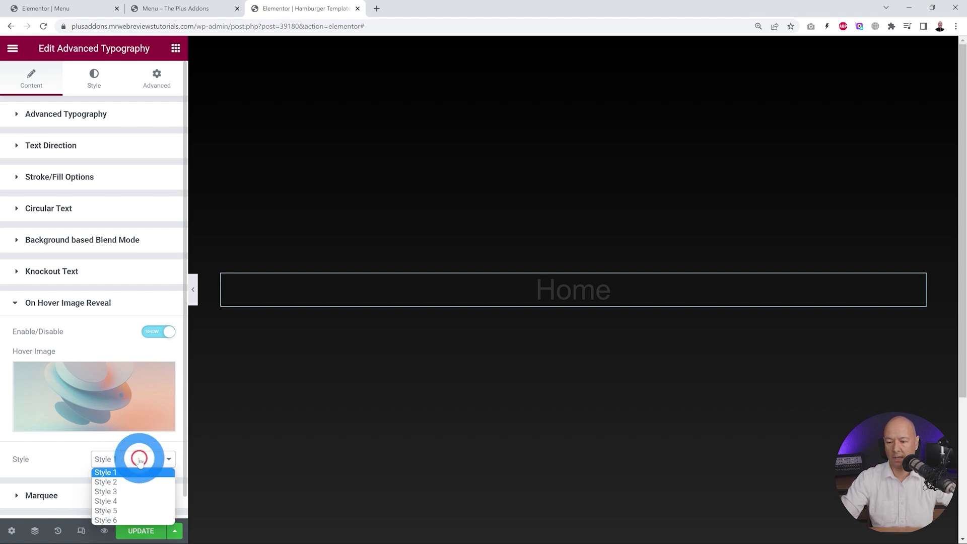
{"action": "left_click", "coordinate": [132, 492]}
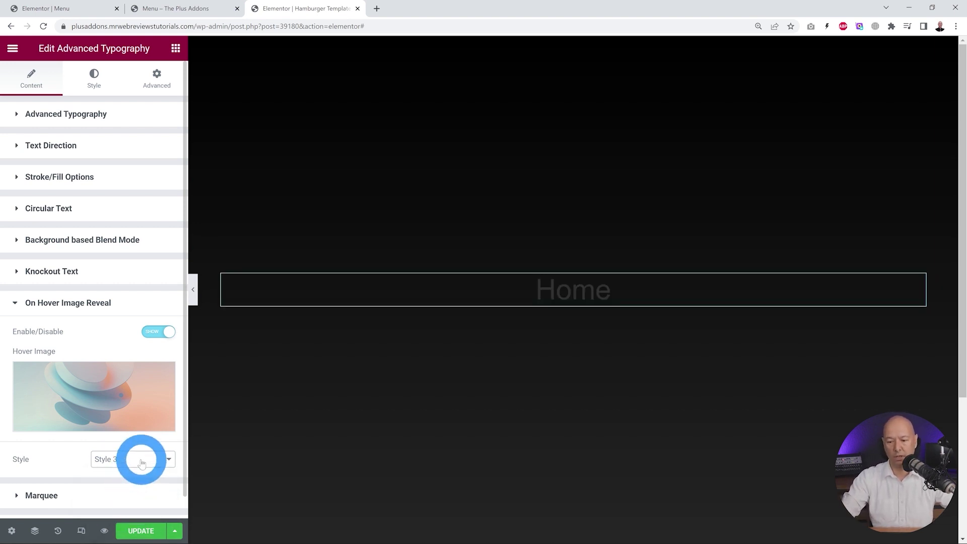
- Save the template with Update and check it in Preview Changes
{"action": "left_click", "coordinate": [140, 529]}
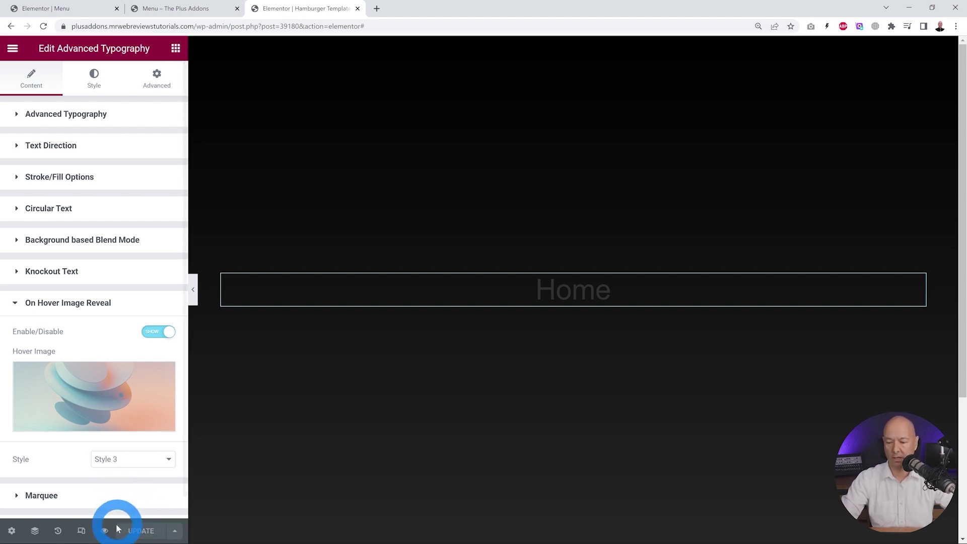
{"action": "left_click", "coordinate": [104, 530]}
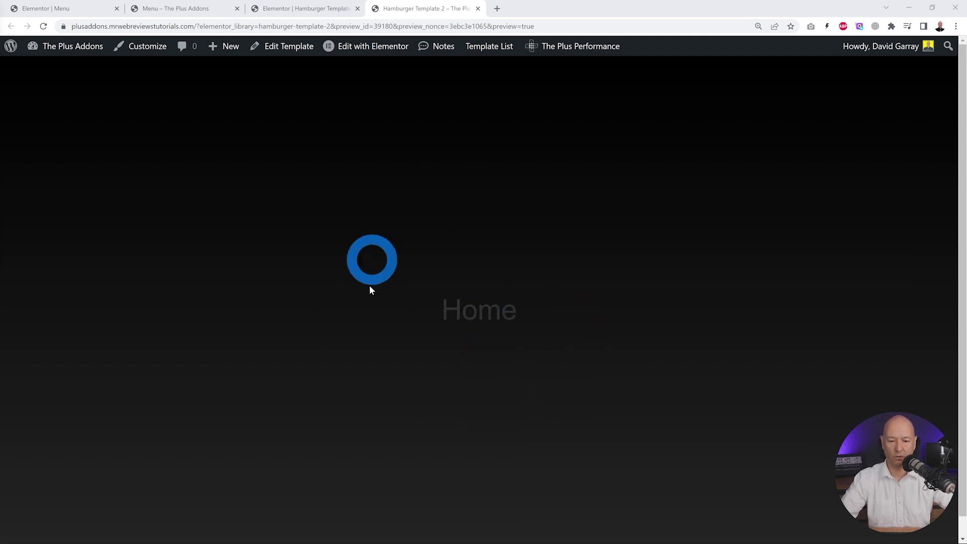
{"action": "left_click", "coordinate": [297, 9]}
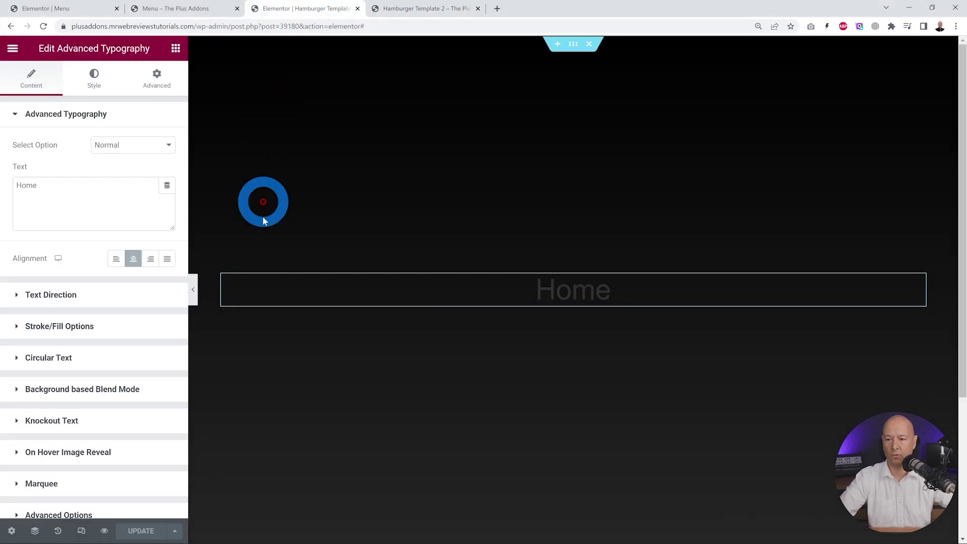
- Set the Home text colour to white #FFFFFF in the Style settings
{"action": "left_click", "coordinate": [93, 82]}
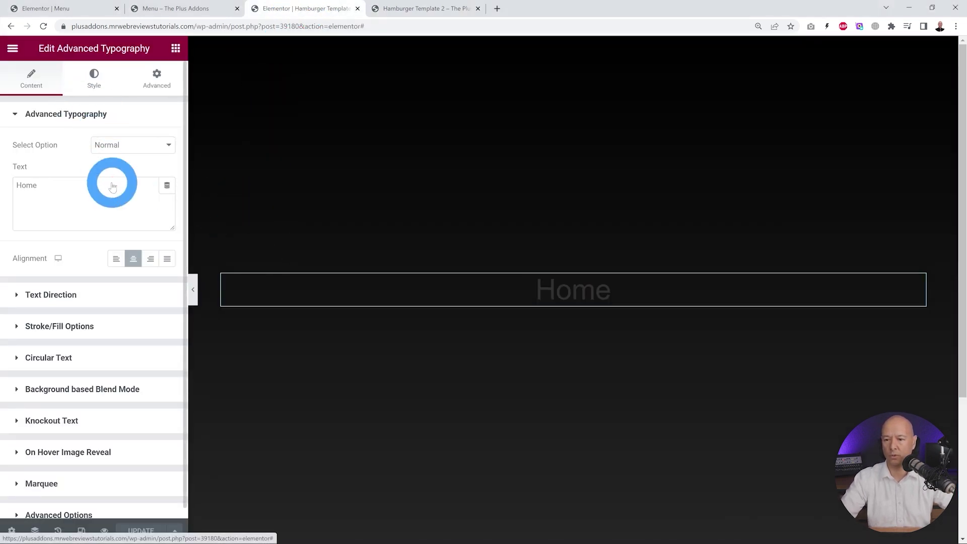
{"action": "left_click", "coordinate": [167, 275]}
{"action": "left_click_drag", "start_coordinate": [96, 371], "coordinate": [10, 308]}
{"action": "left_click", "coordinate": [80, 263]}
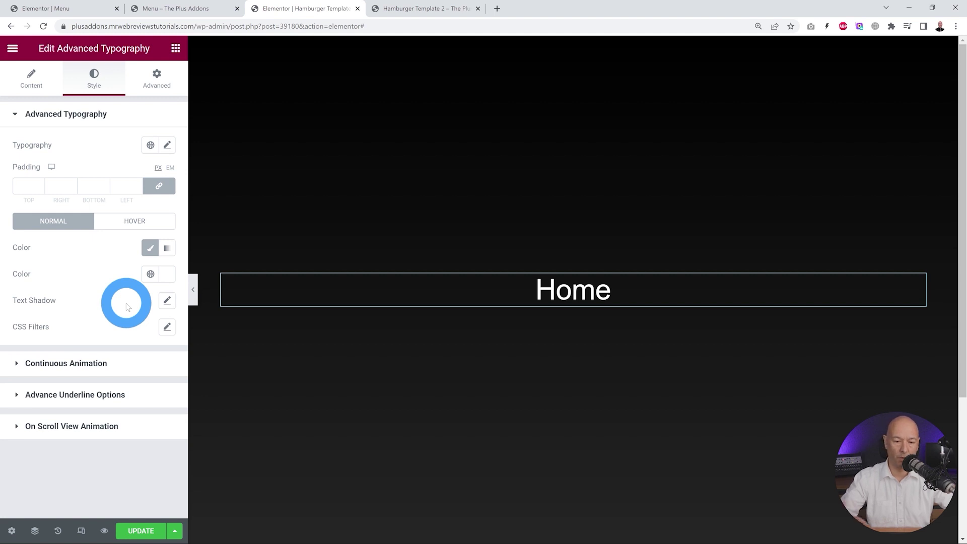
{"action": "left_click", "coordinate": [36, 79]}
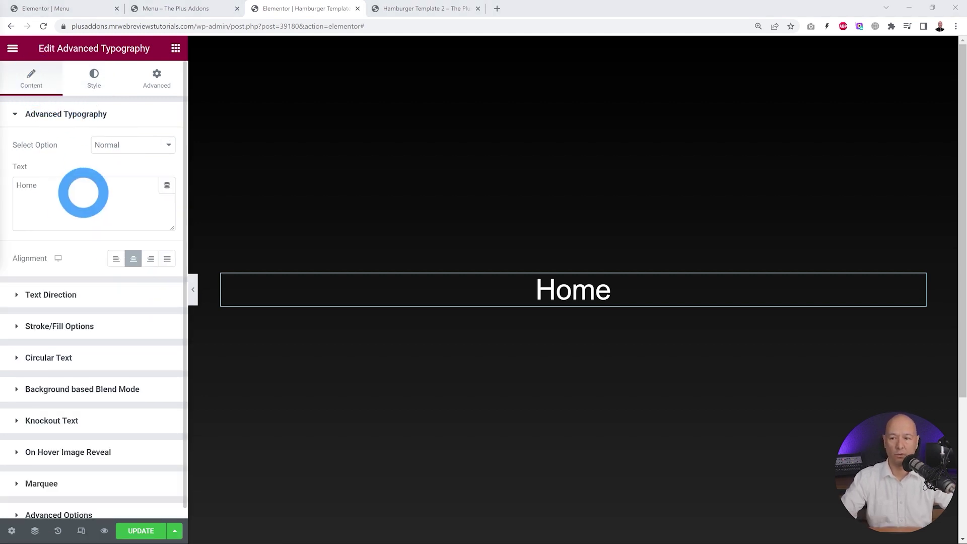
{"action": "left_click", "coordinate": [176, 48]}
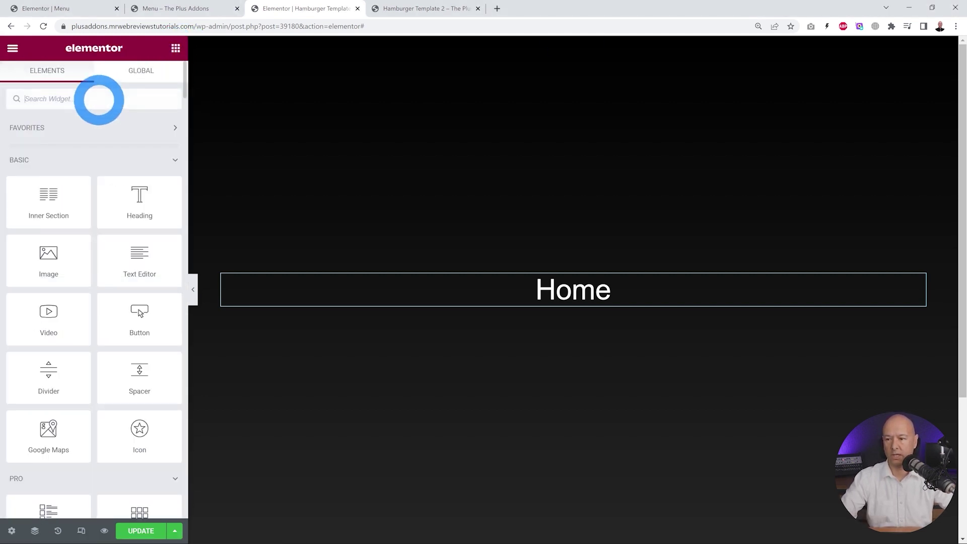
- Add further Advanced Typography links below Home, then view the saved preview
{"action": "left_click", "coordinate": [99, 99]}
{"action": "type", "text": "advanced"}
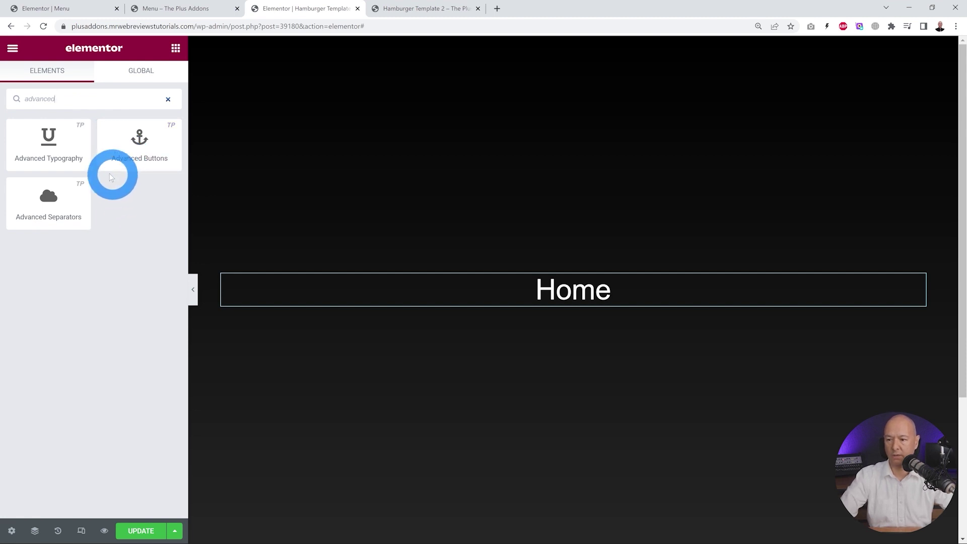
{"action": "left_click_drag", "start_coordinate": [58, 152], "coordinate": [494, 319]}
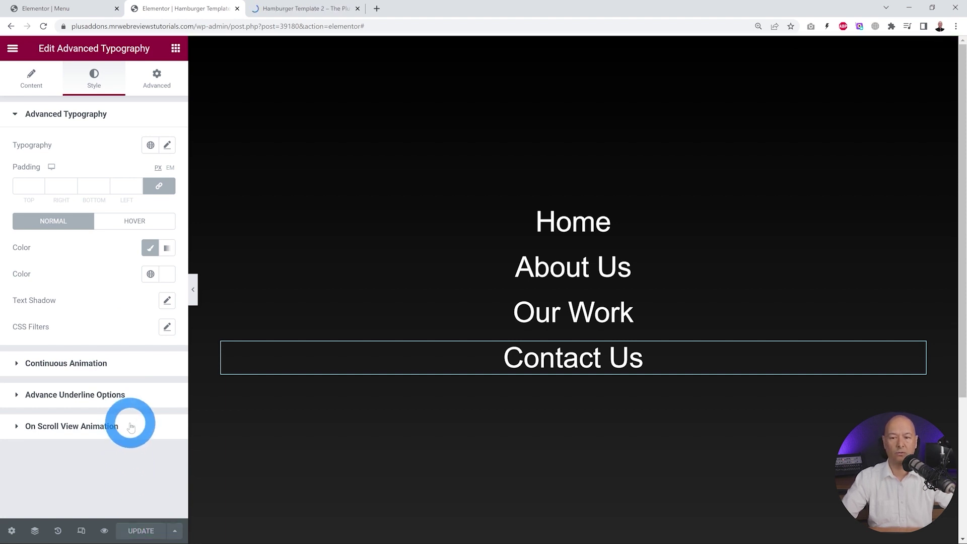
{"action": "left_click", "coordinate": [302, 10]}
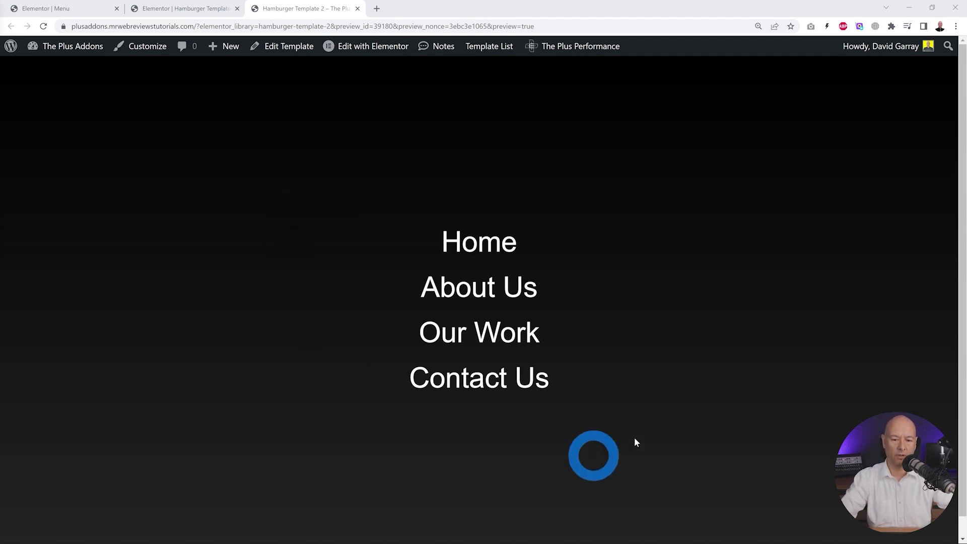
- Check the links' image reveal in the Hamburger Template 2 preview
{"action": "mouse_move", "coordinate": [474, 243]}
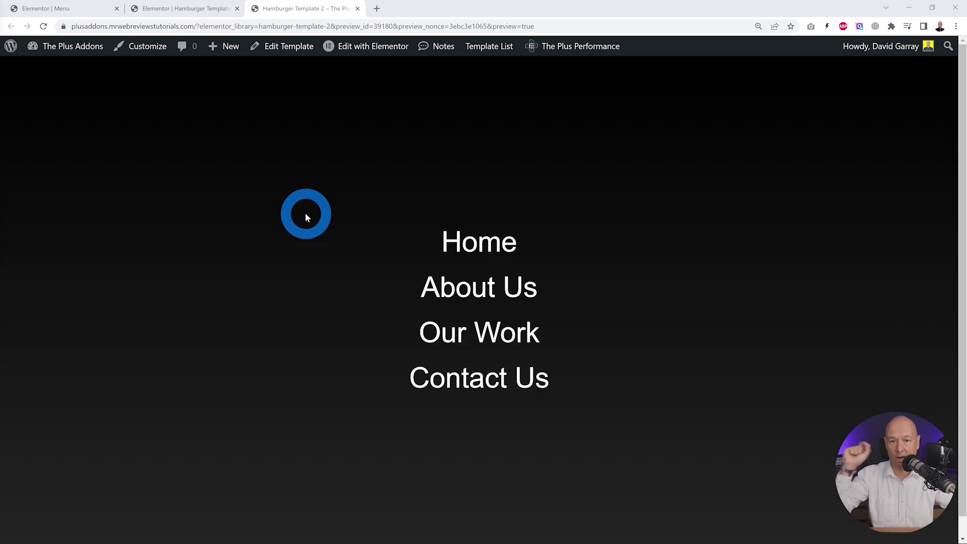
{"action": "left_click", "coordinate": [76, 9]}
- Set the header's hamburger popup content to Hamburger Template 2 and save the page
{"action": "left_click", "coordinate": [175, 50]}
{"action": "left_click", "coordinate": [689, 107]}
{"action": "left_click", "coordinate": [914, 53]}
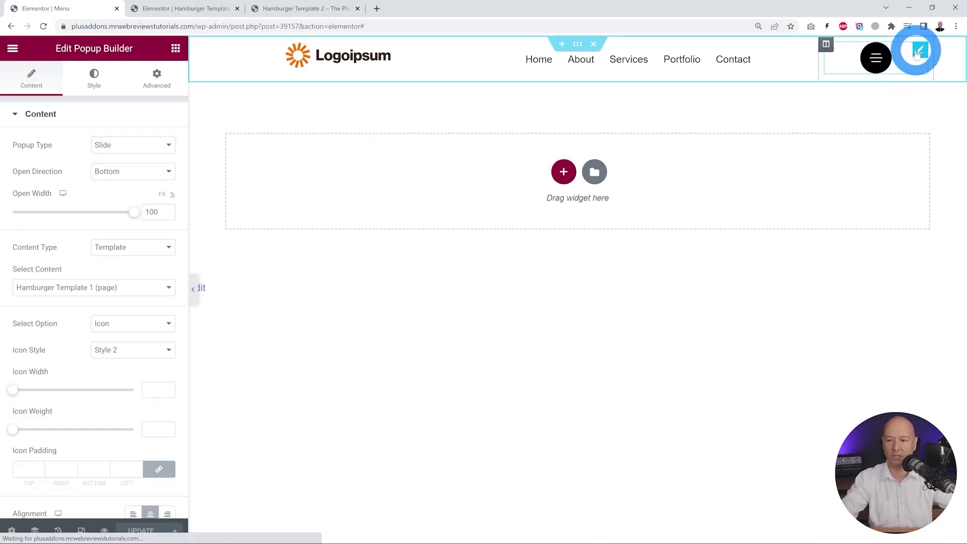
{"action": "left_click", "coordinate": [154, 291]}
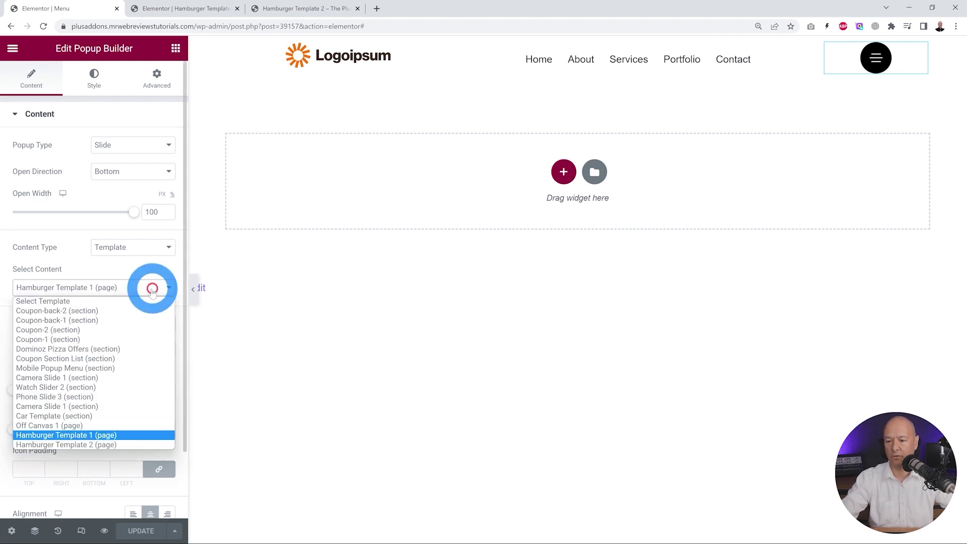
{"action": "left_click_drag", "start_coordinate": [152, 291], "coordinate": [108, 444]}
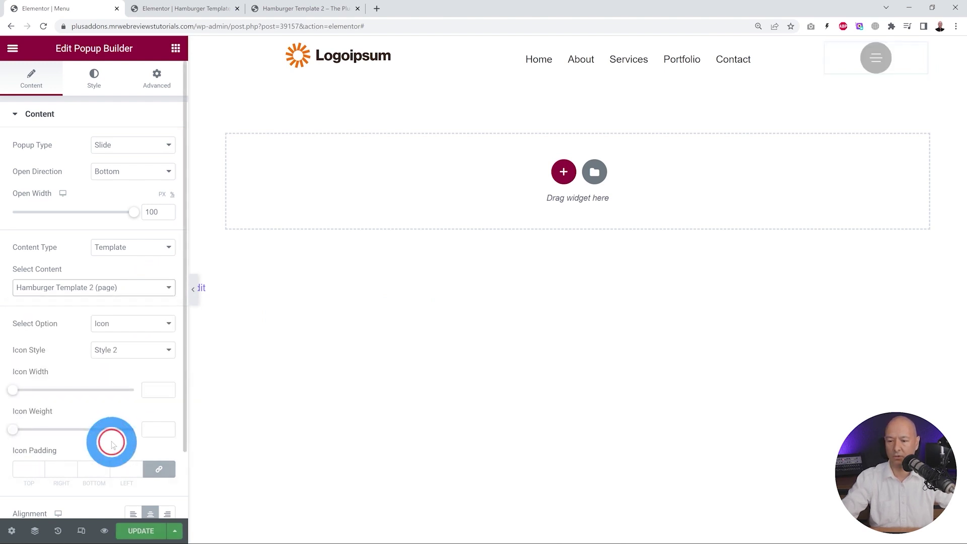
{"action": "left_click", "coordinate": [136, 531]}
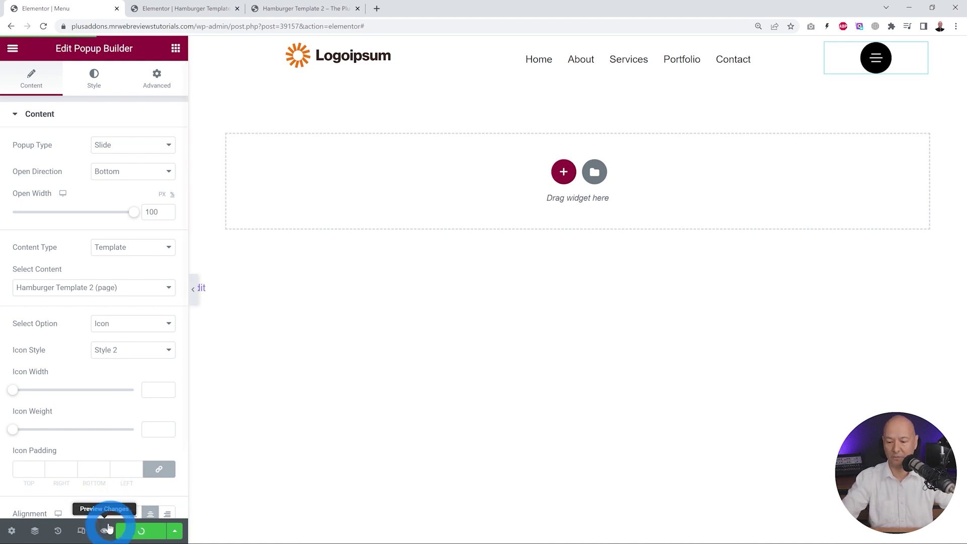
- Preview the page and open the full-screen hamburger menu
{"action": "left_click", "coordinate": [105, 530]}
{"action": "left_click", "coordinate": [781, 80]}
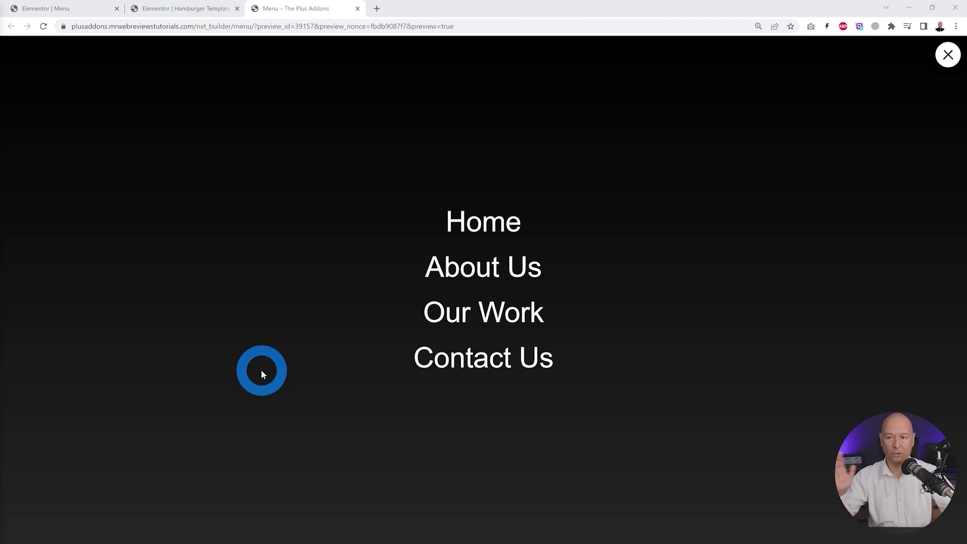
{"action": "left_click", "coordinate": [164, 12]}
- Search 'mouse' and place a Mouse Cursor widget below Contact Us
{"action": "left_click", "coordinate": [88, 99]}
{"action": "type", "text": "mouse"}
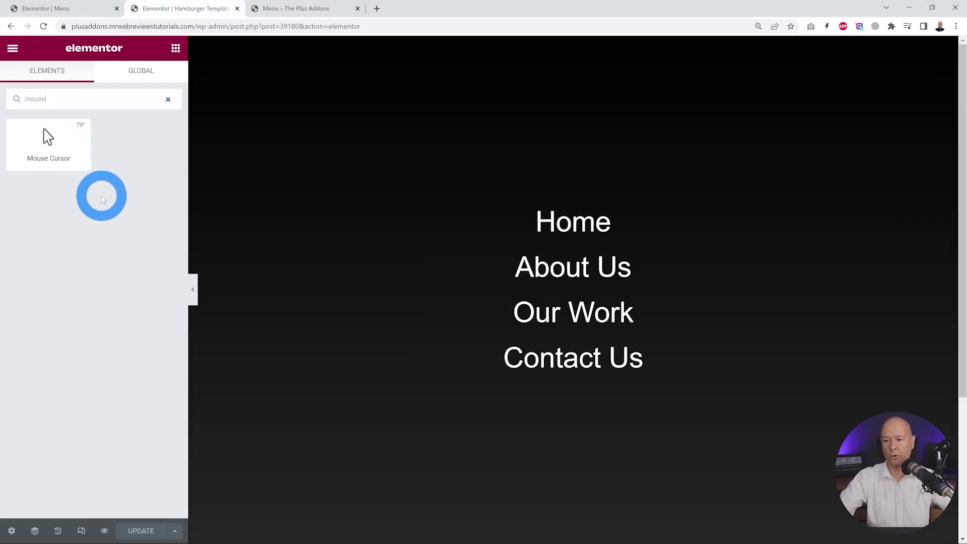
{"action": "left_click_drag", "start_coordinate": [48, 145], "coordinate": [540, 364]}
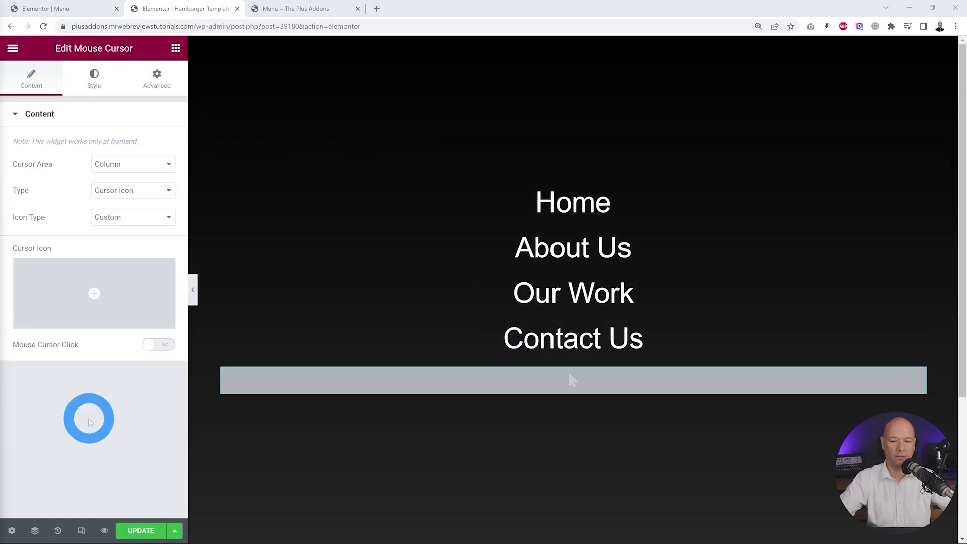
- Set the cursor area to Body and the cursor type to Follow Circle
{"action": "left_click", "coordinate": [167, 165]}
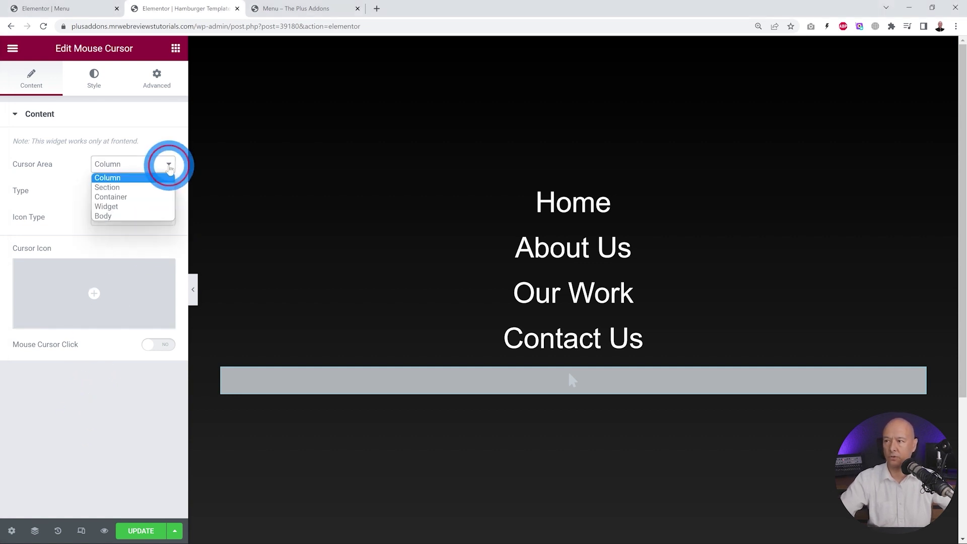
{"action": "left_click", "coordinate": [142, 215]}
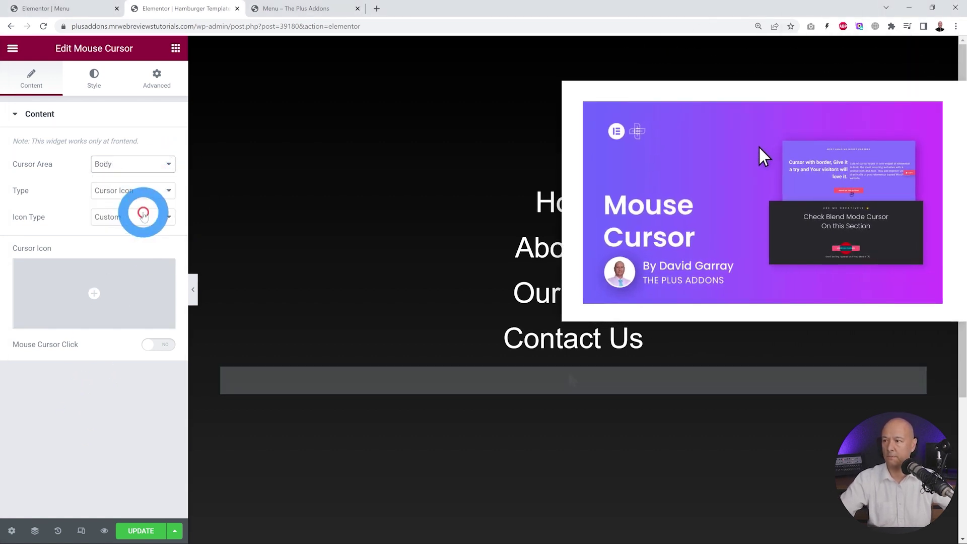
{"action": "left_click", "coordinate": [151, 202]}
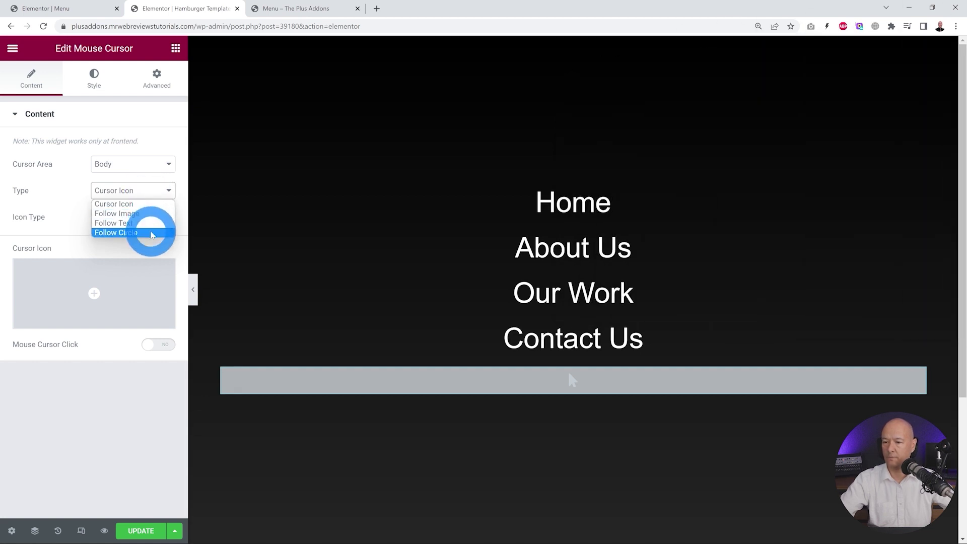
{"action": "left_click", "coordinate": [153, 234]}
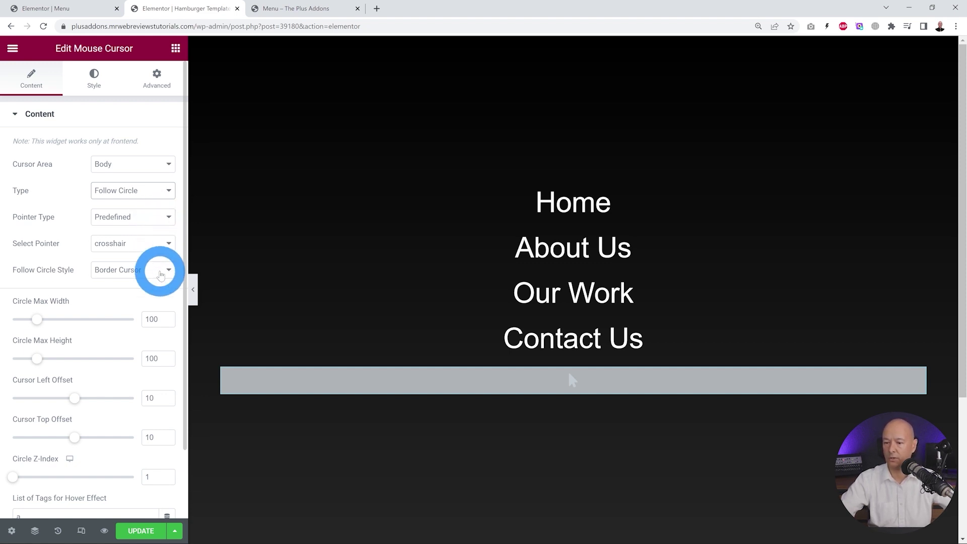
{"action": "scroll", "coordinate": [160, 274], "scroll_direction": "down", "scroll_amount": 2}
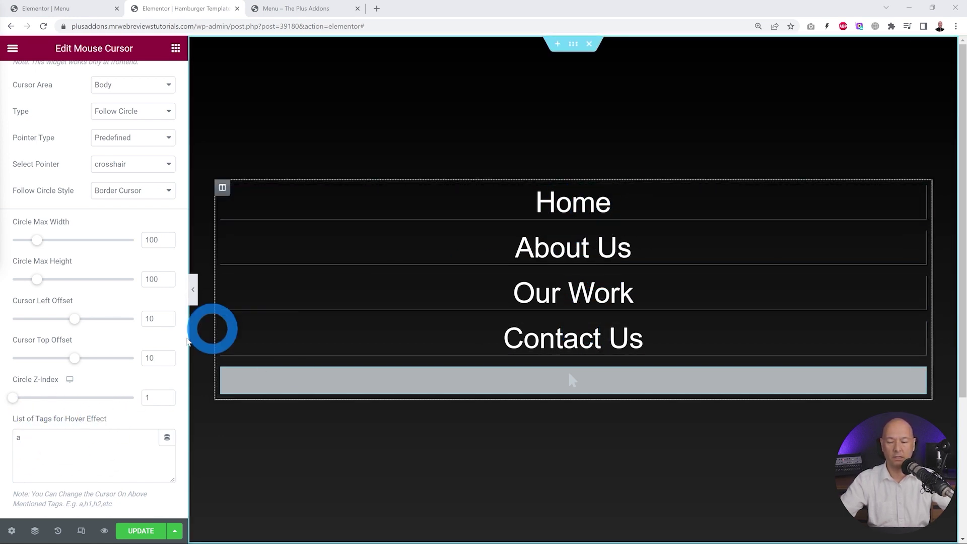
{"action": "scroll", "coordinate": [112, 313], "scroll_direction": "up", "scroll_amount": 3}
{"action": "left_click", "coordinate": [89, 88]}
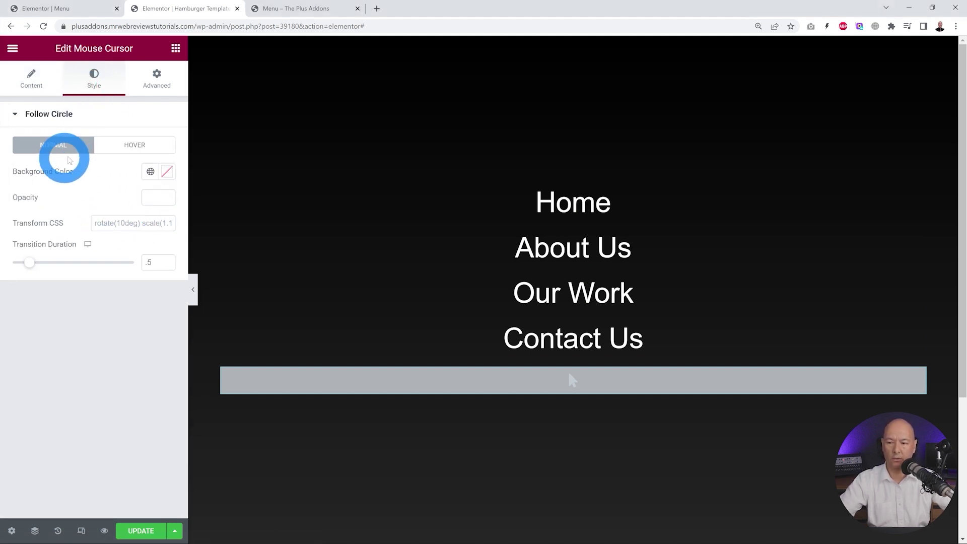
- Give the follow circle a slightly transparent light grey normal fill, #CBCBCBDE
{"action": "left_click", "coordinate": [166, 171]}
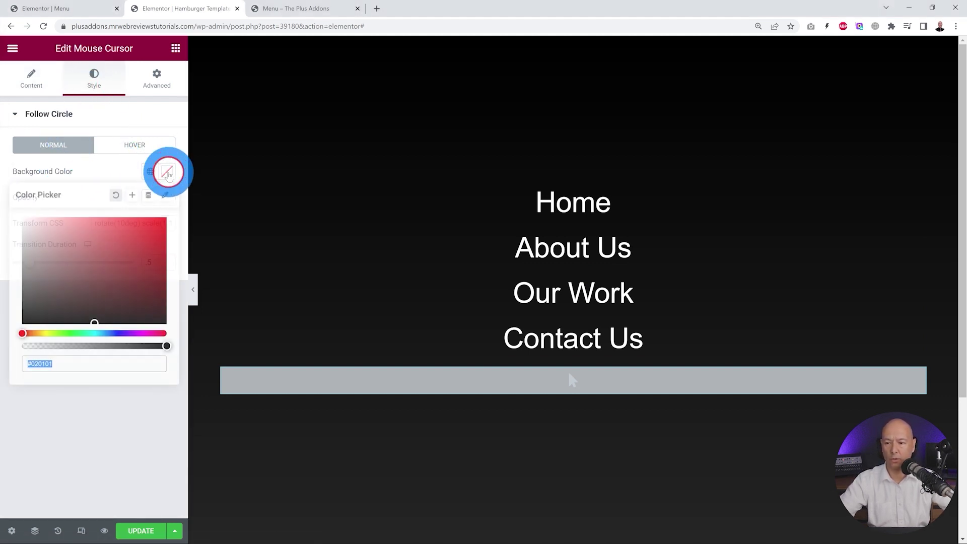
{"action": "left_click_drag", "start_coordinate": [90, 282], "coordinate": [17, 237]}
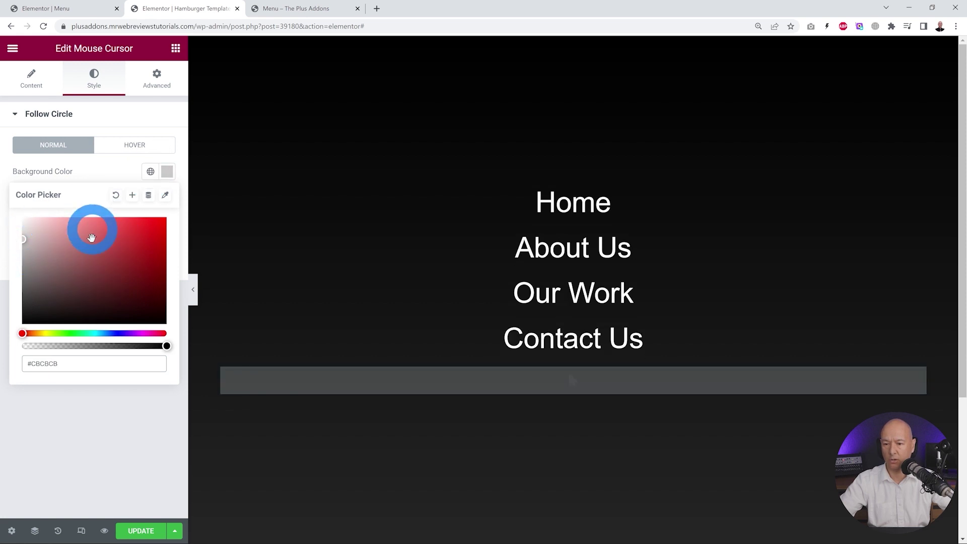
{"action": "left_click_drag", "start_coordinate": [165, 346], "coordinate": [147, 346]}
- Set a more transparent grey #C0C0C0AE hover fill and save with Update
{"action": "left_click", "coordinate": [115, 180]}
{"action": "left_click", "coordinate": [130, 145]}
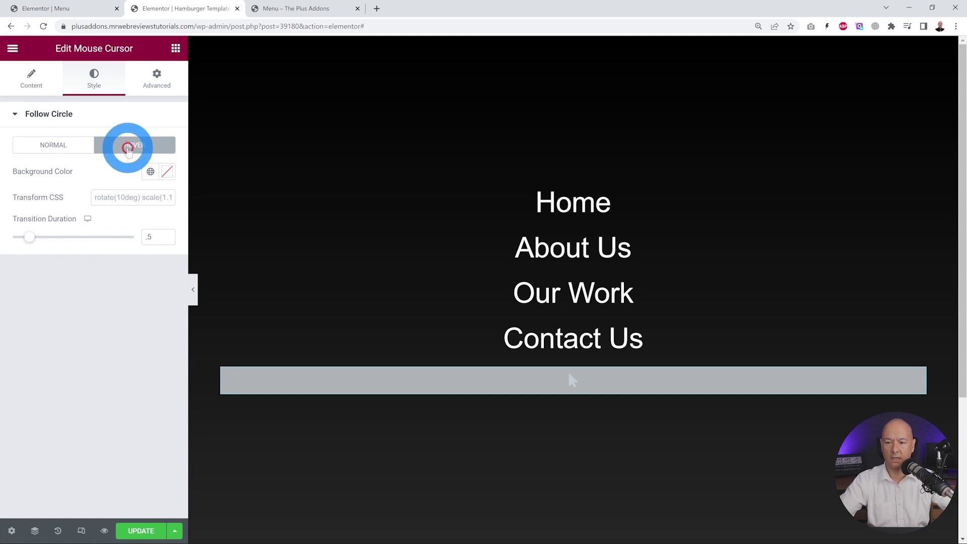
{"action": "left_click", "coordinate": [167, 172]}
{"action": "left_click_drag", "start_coordinate": [47, 244], "coordinate": [15, 244]}
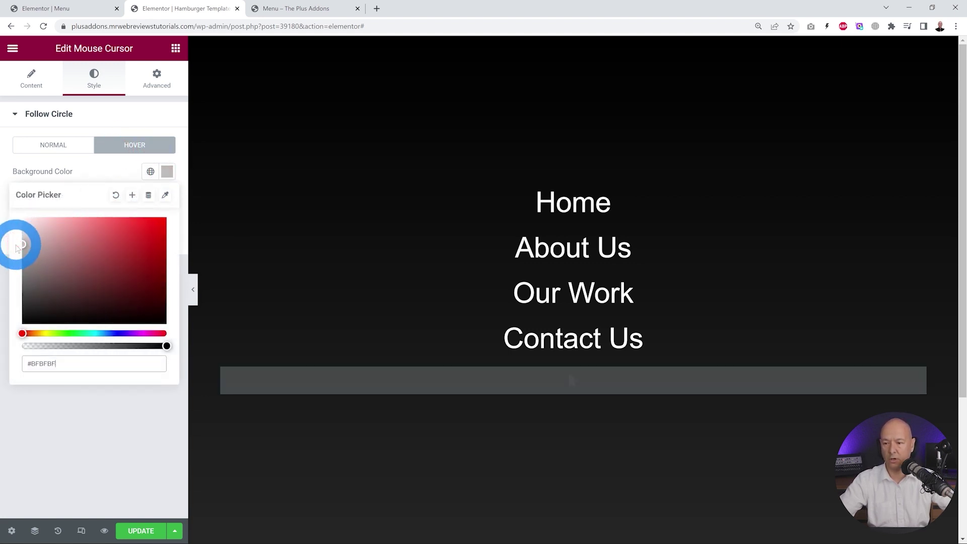
{"action": "left_click_drag", "start_coordinate": [165, 346], "coordinate": [114, 346]}
{"action": "left_click", "coordinate": [127, 427]}
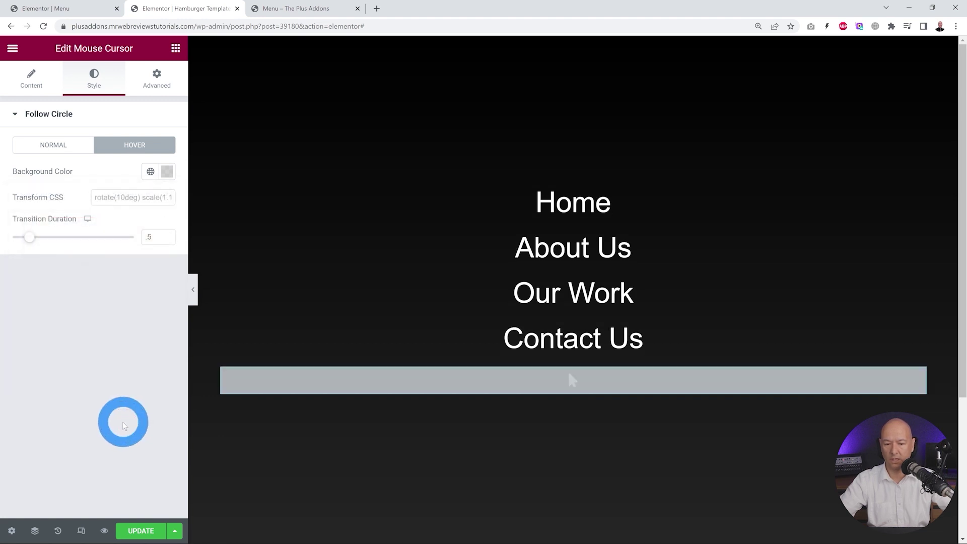
{"action": "left_click", "coordinate": [141, 531]}
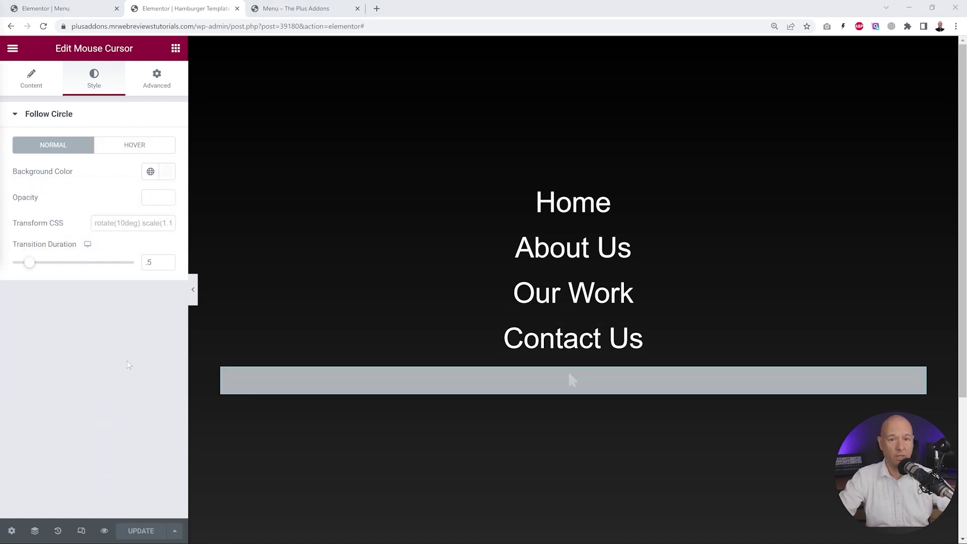
{"action": "left_click", "coordinate": [297, 8]}
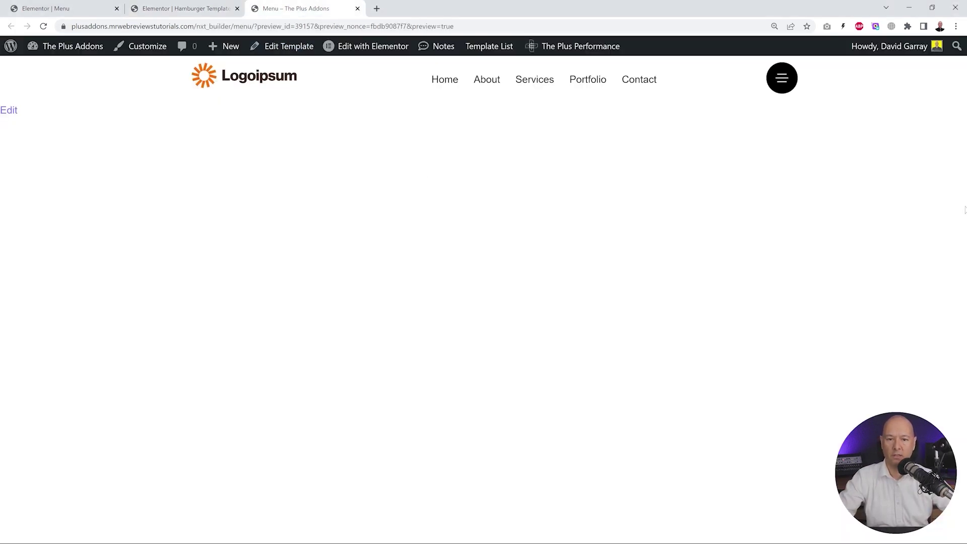
- Open the full-screen hamburger menu to check the circle, then return to the template editor
{"action": "left_click", "coordinate": [783, 80]}
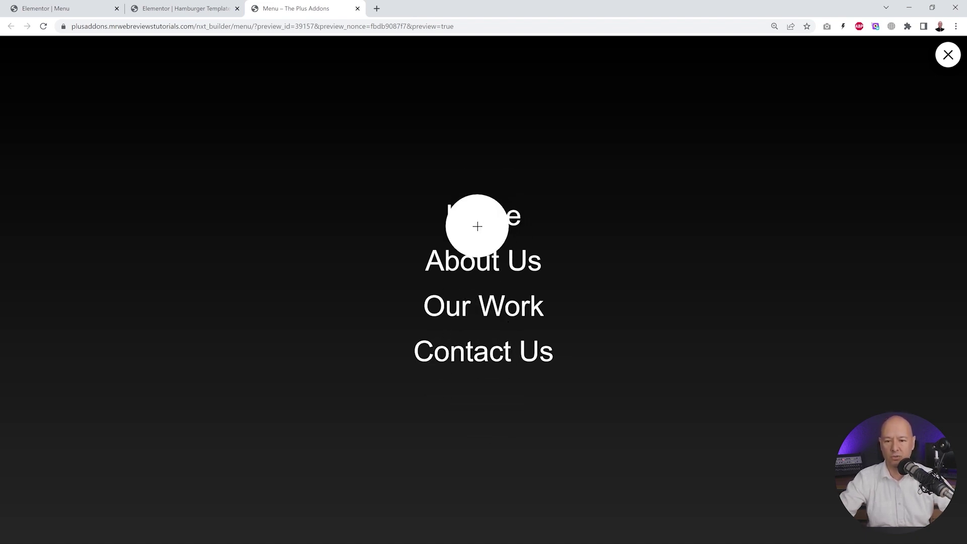
{"action": "left_click", "coordinate": [184, 8]}
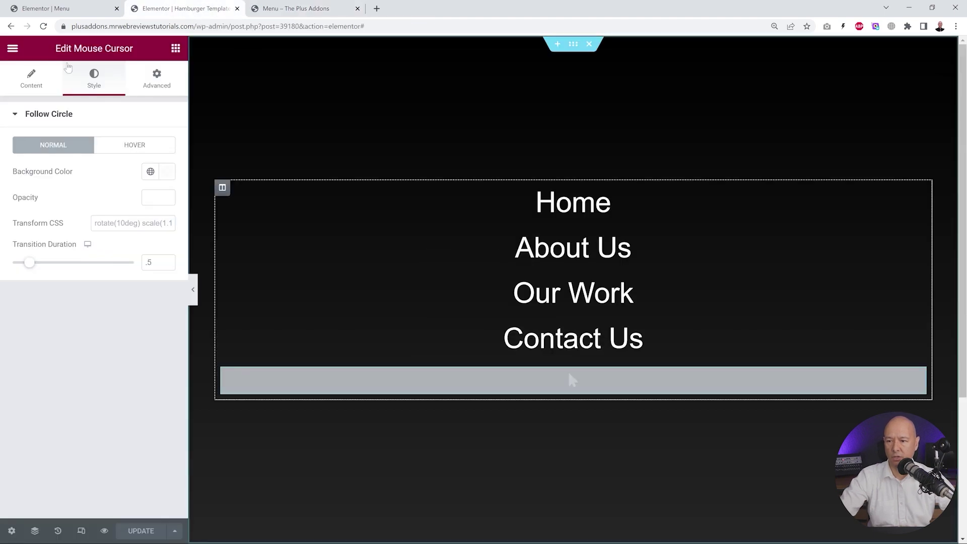
- Set Circle Z-Index to -1, save, and reload the Menu page preview
{"action": "left_click", "coordinate": [31, 78]}
{"action": "scroll", "coordinate": [126, 292], "scroll_direction": "down", "scroll_amount": 2}
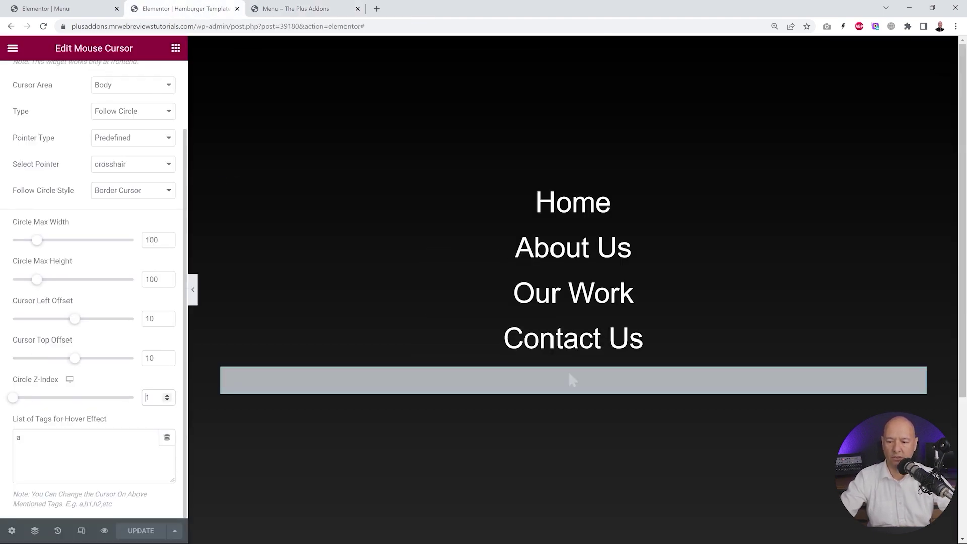
{"action": "key", "text": "ctrl+s"}
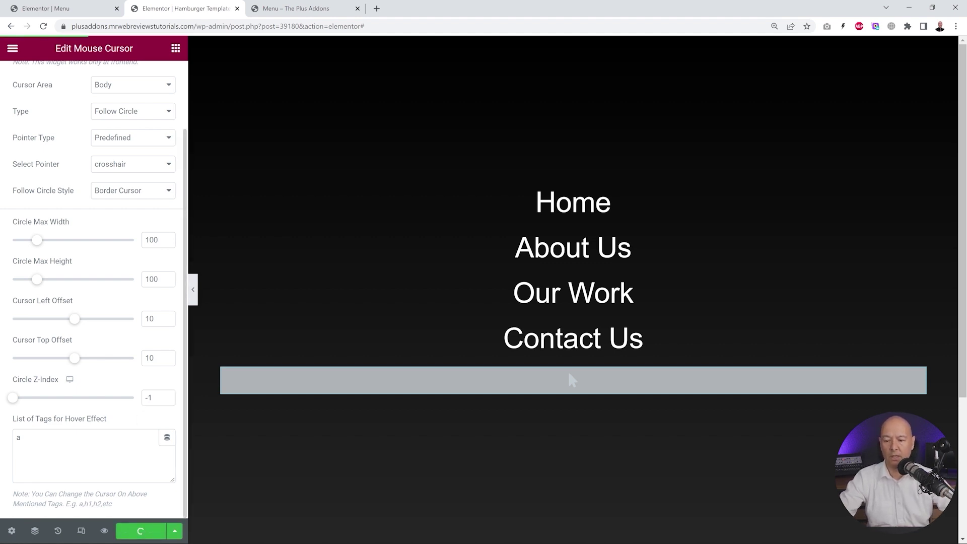
{"action": "left_click", "coordinate": [298, 8]}
{"action": "key", "text": "F5"}
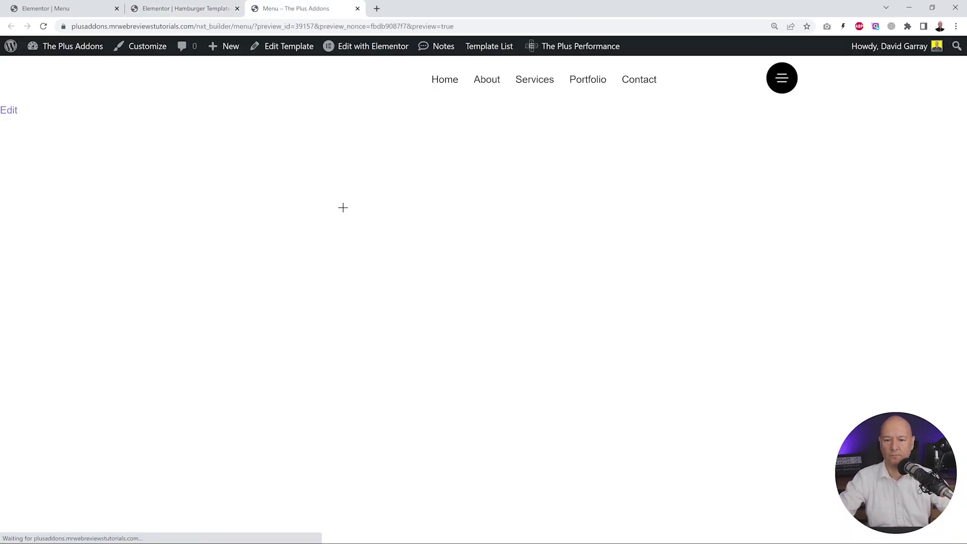
- Open the hamburger menu and hover a link to see the grey circle behind the text
{"action": "left_click", "coordinate": [781, 78]}
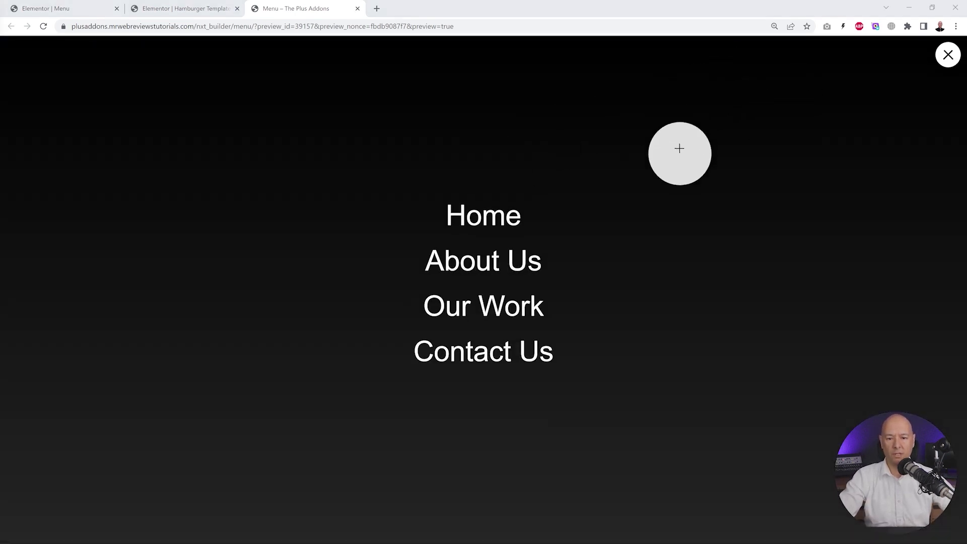
{"action": "mouse_move", "coordinate": [478, 214]}
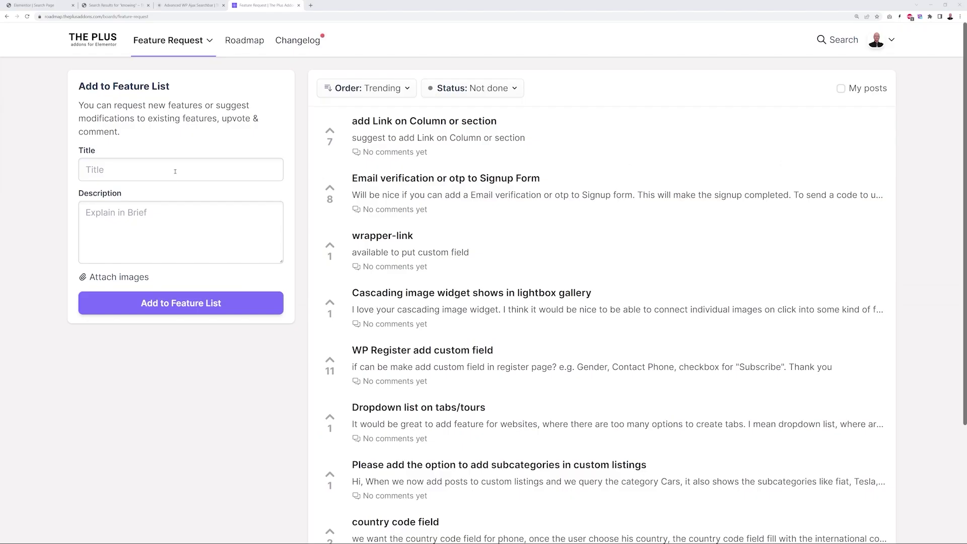
- Enter the title 'New feature' and a description saying it would help many website owners
{"action": "left_click", "coordinate": [174, 171]}
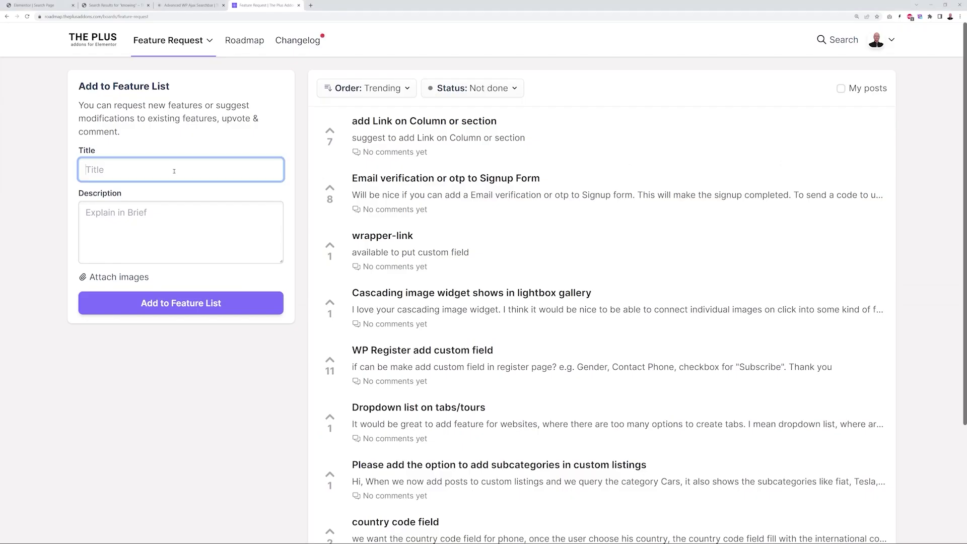
{"action": "type", "text": "New feature"}
{"action": "left_click", "coordinate": [173, 214]}
{"action": "type", "text": "It would be nice if you could implement this new feature as it will help a lot of website owners"}
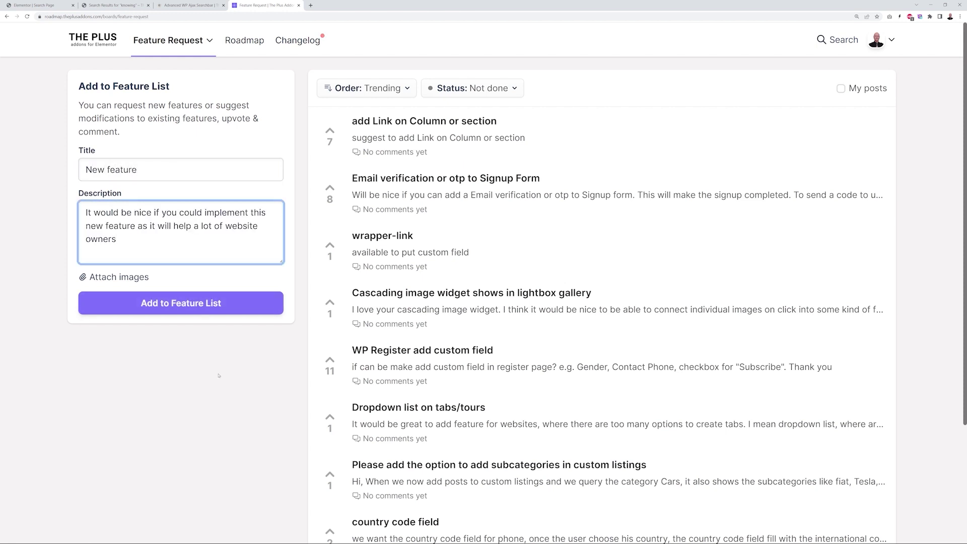